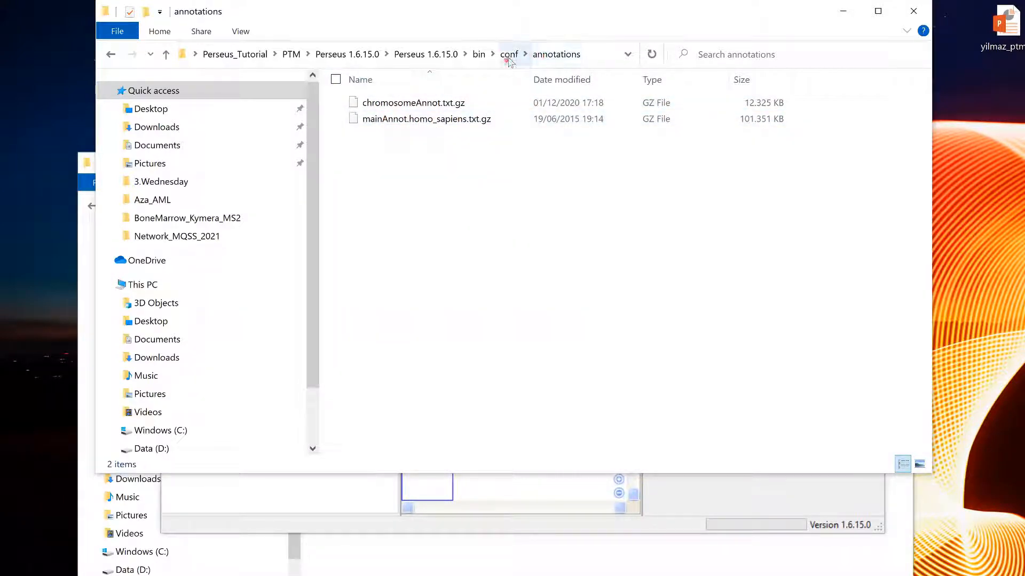
# Step: Examine the dataset files in the PSP folder inside conf, and return to the conf folder
pyautogui.click(509, 59)
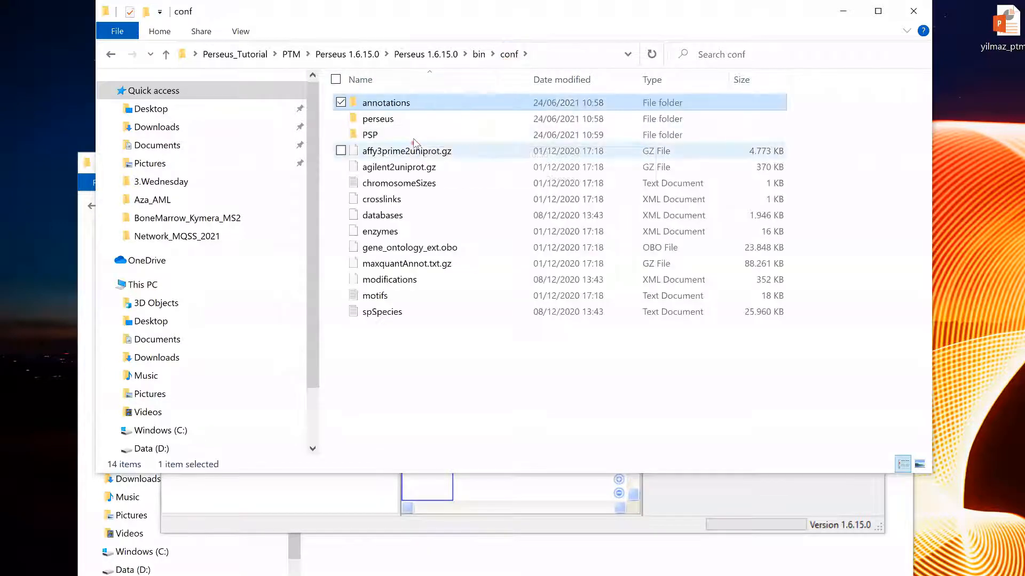
pyautogui.doubleClick(414, 138)
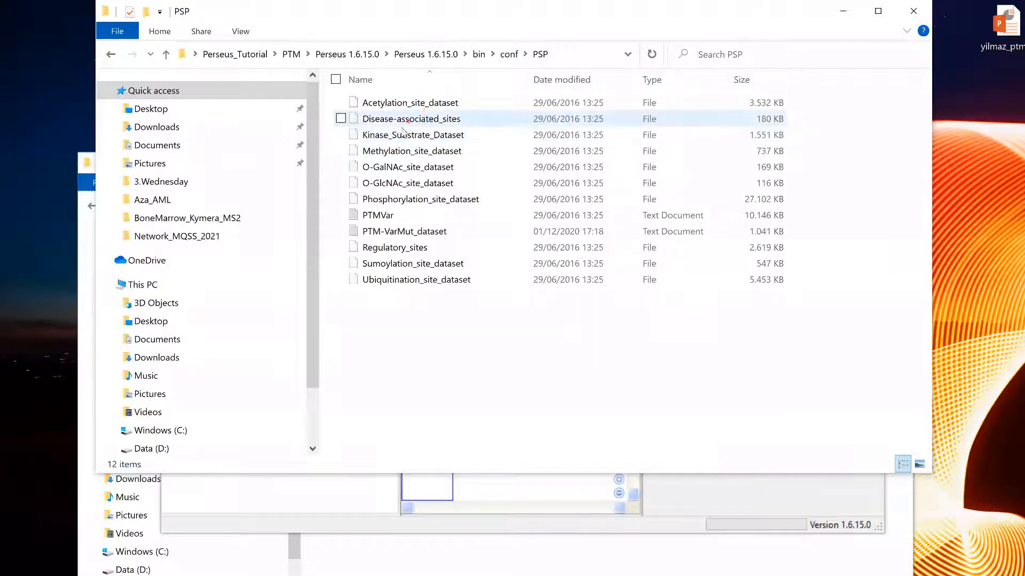
pyautogui.click(511, 56)
# Step: Close the open Perseus session without saving and relaunch Perseus from the inner Perseus 1.6.15.0 folder
pyautogui.click(740, 502)
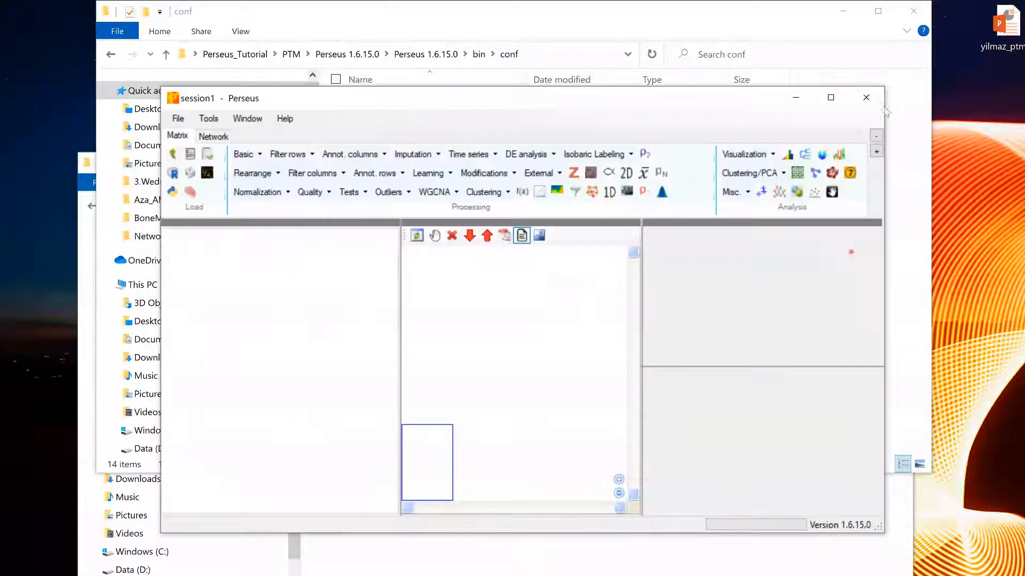
pyautogui.click(866, 98)
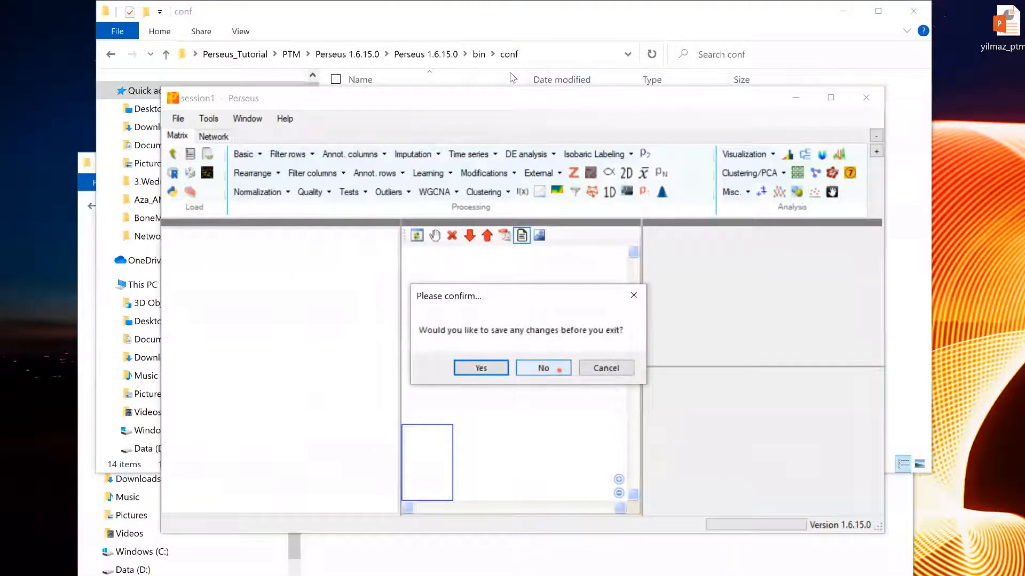
pyautogui.click(559, 369)
pyautogui.click(439, 56)
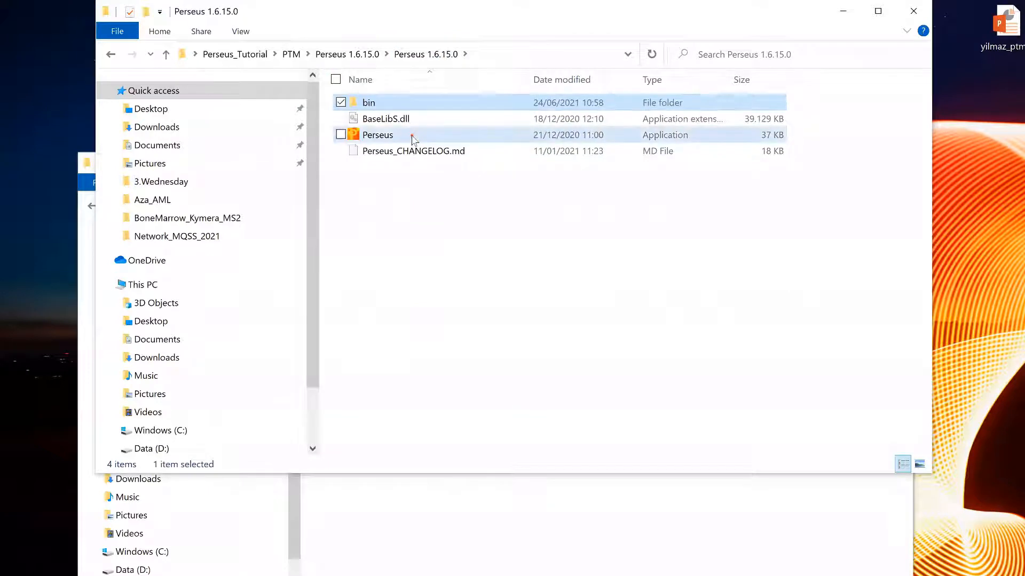
pyautogui.click(412, 137)
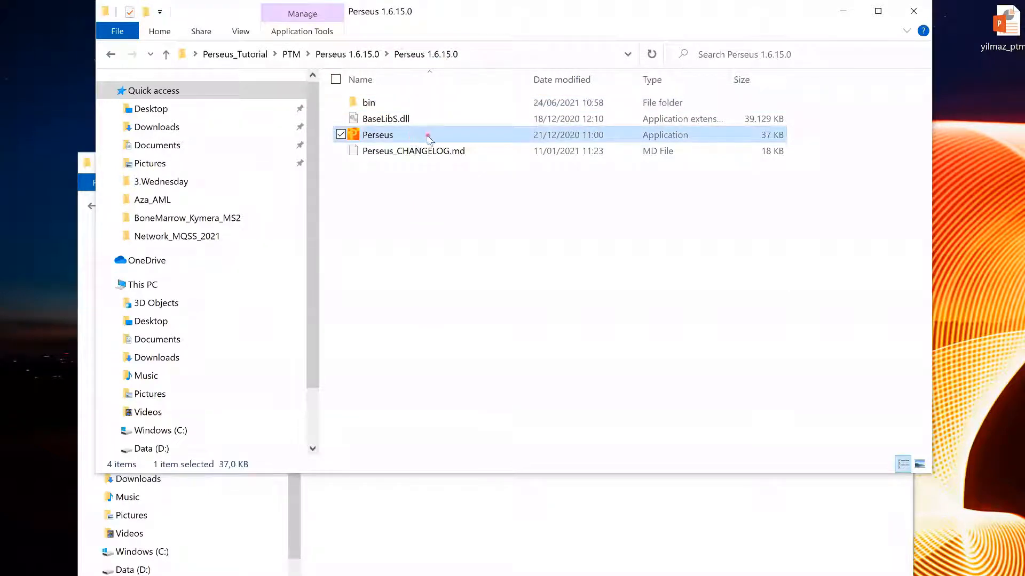
pyautogui.doubleClick(428, 137)
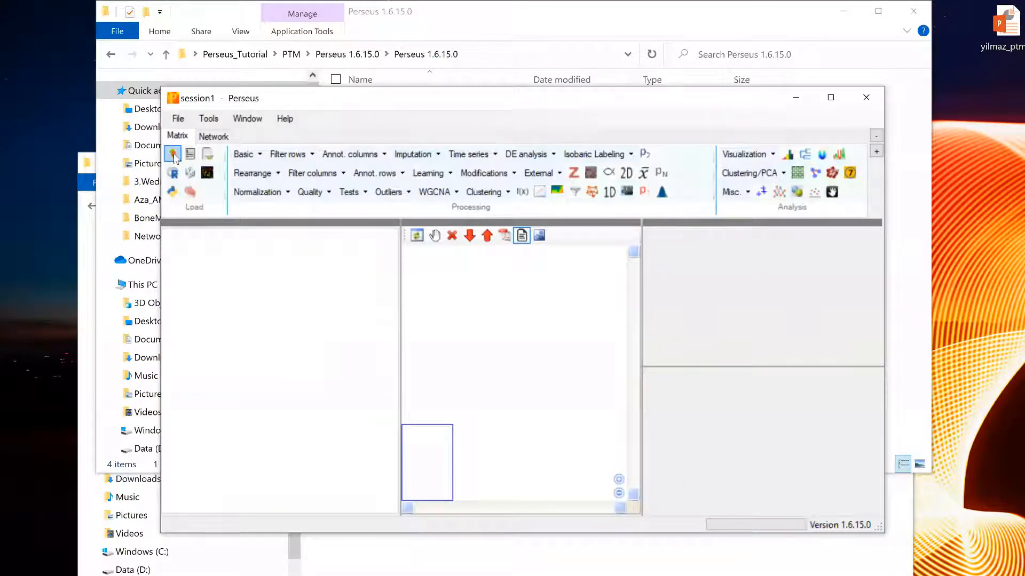
# Step: Start a generic matrix upload and choose the file Phospho (STY)Sites from Desktop > Perseus_Tutorial > PTM
pyautogui.click(174, 155)
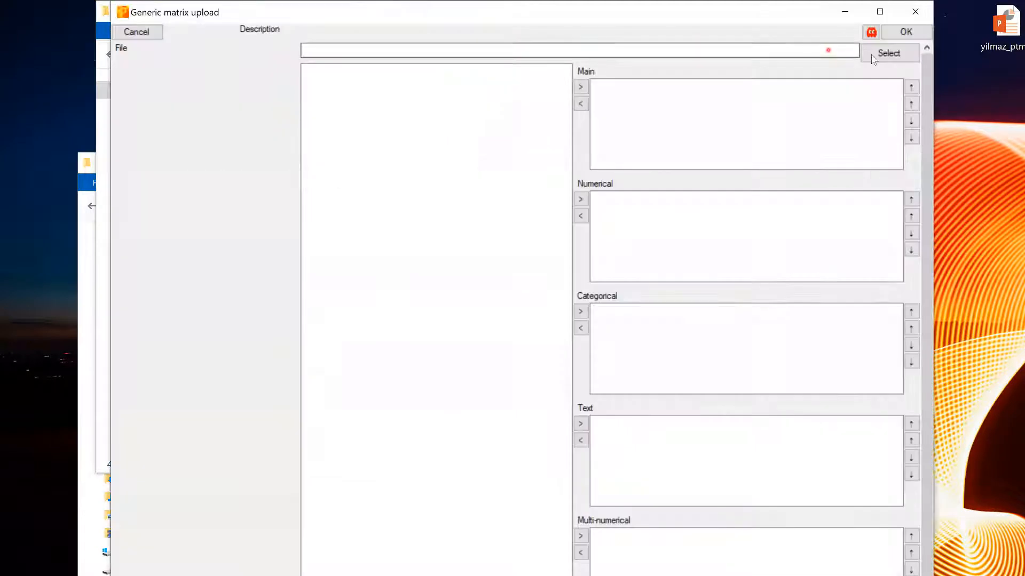
pyautogui.click(840, 59)
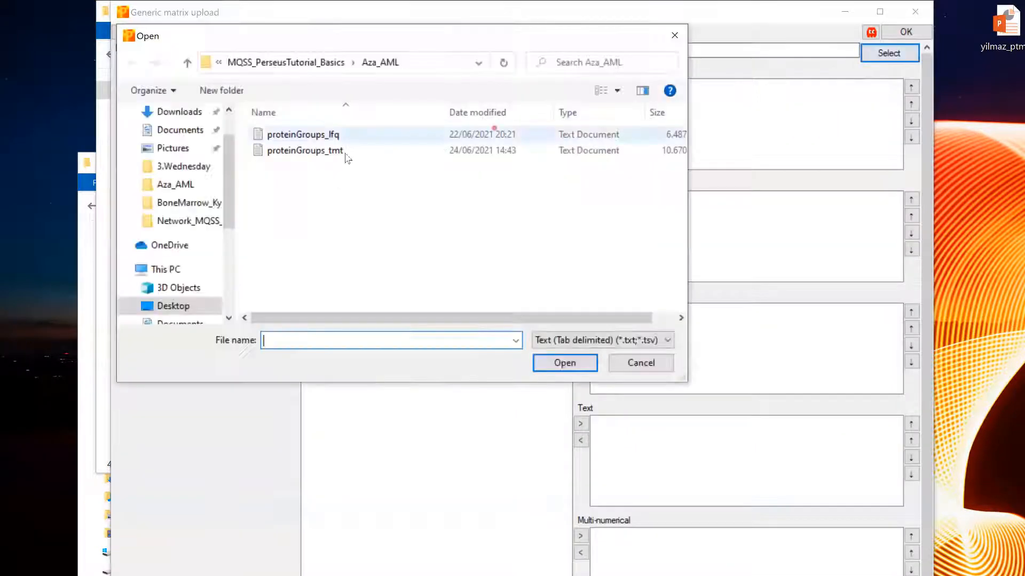
pyautogui.click(337, 63)
pyautogui.click(243, 63)
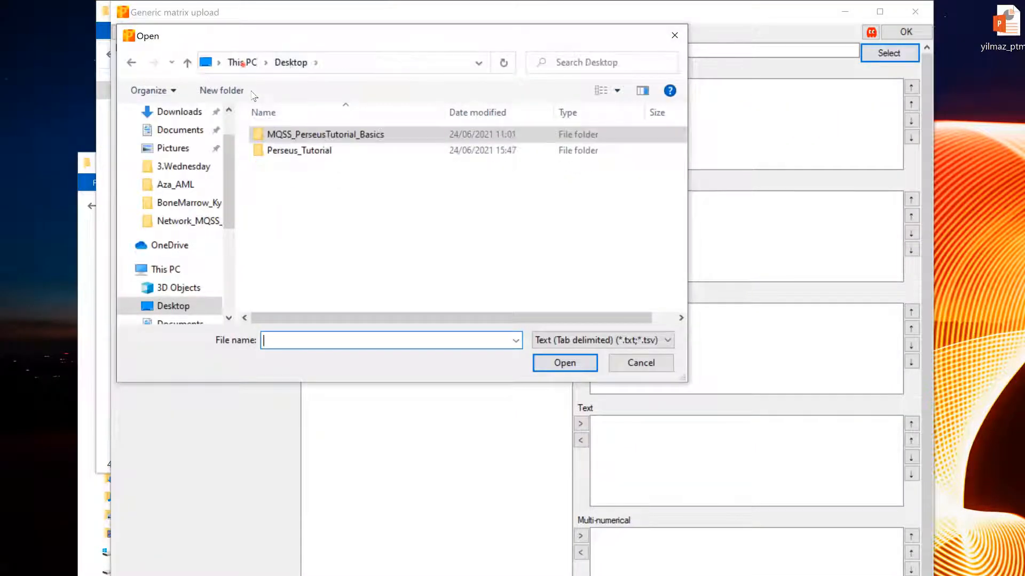
pyautogui.doubleClick(297, 152)
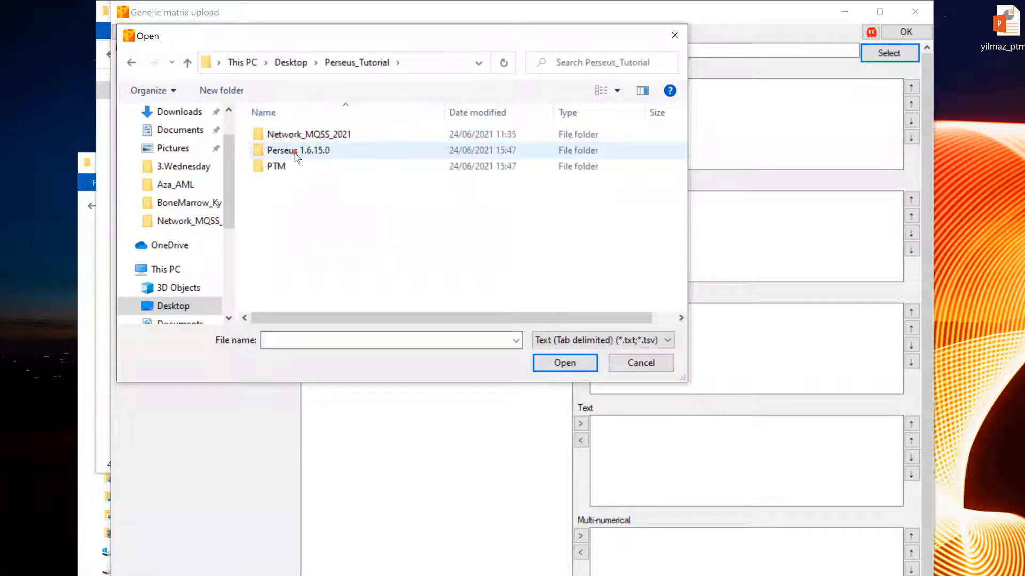
pyautogui.doubleClick(290, 165)
pyautogui.click(289, 164)
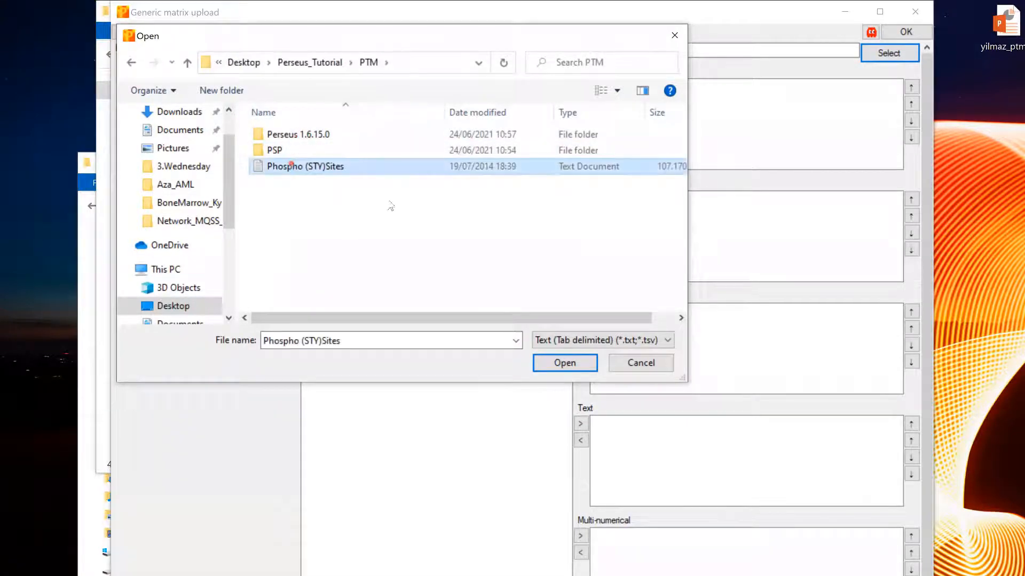
pyautogui.click(566, 363)
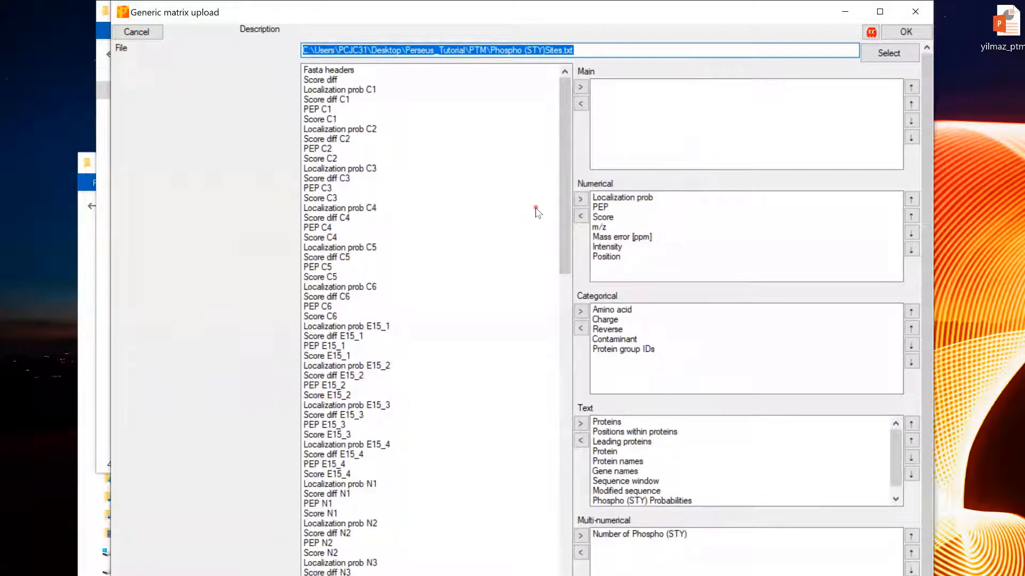
# Step: Assign the columns Intensity C1___1, C1___2 and C1___3 to the Main columns
pyautogui.moveTo(561, 169); pyautogui.dragTo(562, 321)
pyautogui.moveTo(363, 318); pyautogui.dragTo(361, 335)
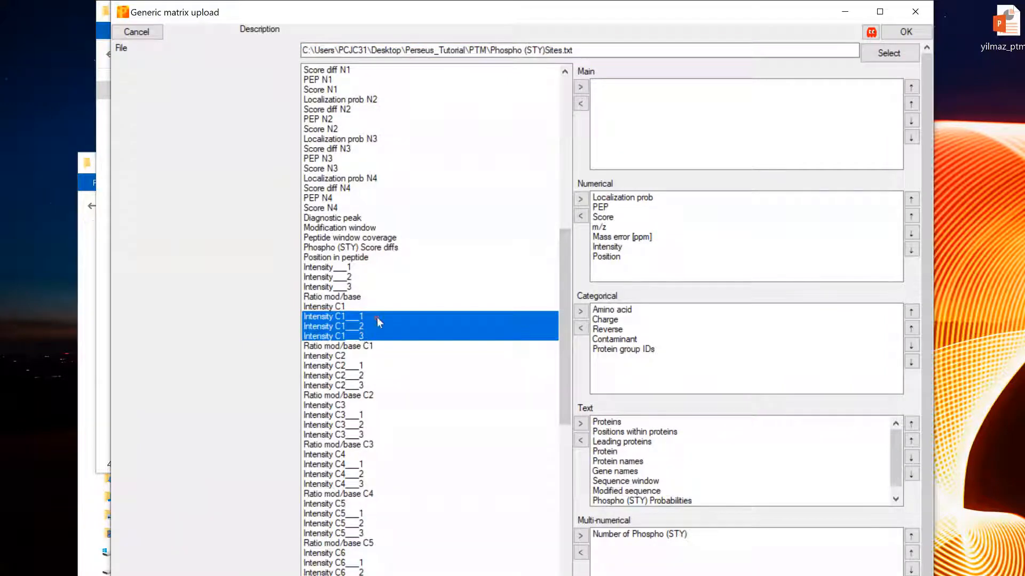
pyautogui.click(581, 87)
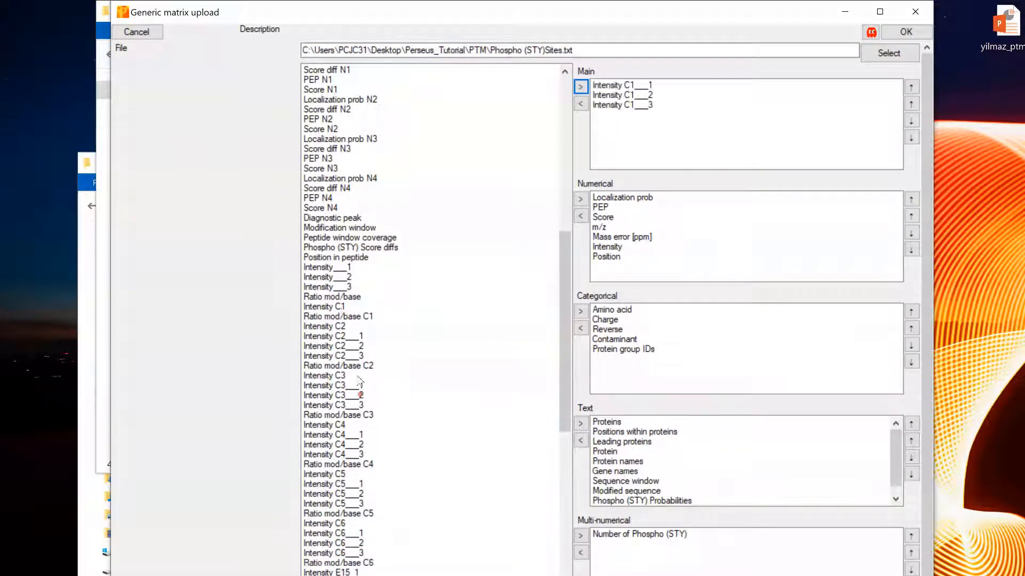
# Step: Assign the ___1, ___2 and ___3 intensity columns of samples C2 and C3 to the Main columns
pyautogui.moveTo(352, 337); pyautogui.dragTo(355, 357)
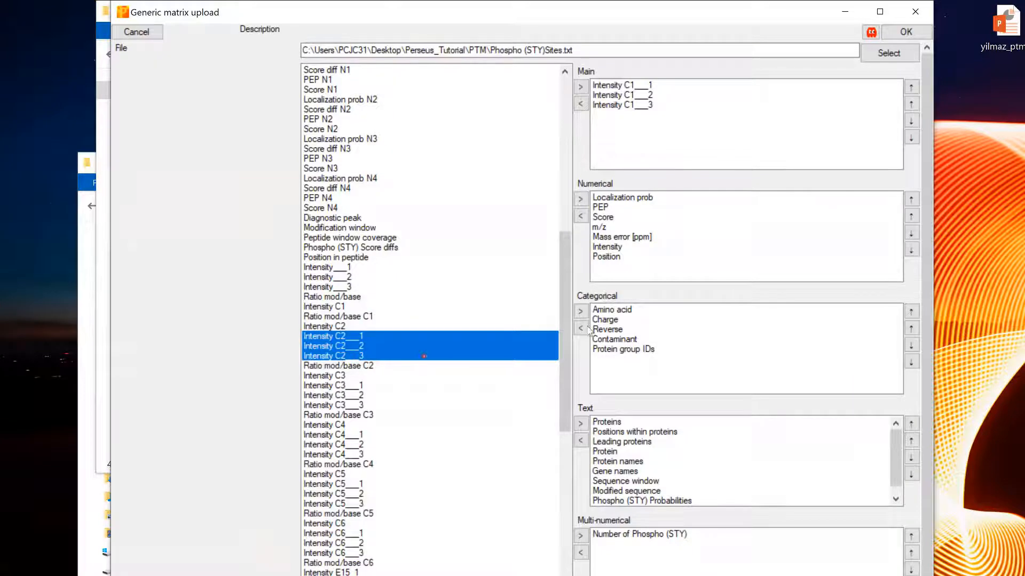
pyautogui.moveTo(561, 325); pyautogui.dragTo(567, 358)
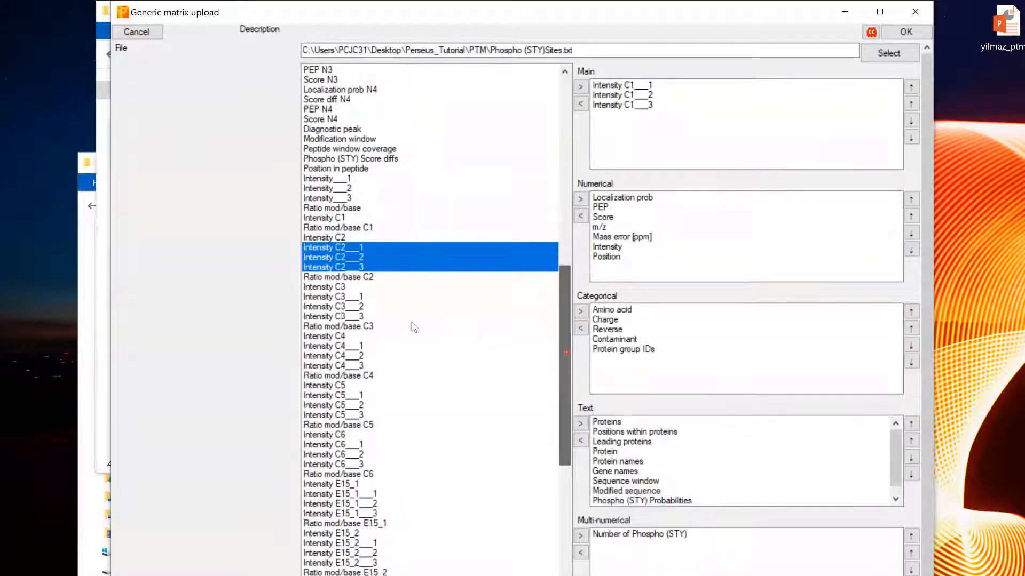
pyautogui.click(368, 297)
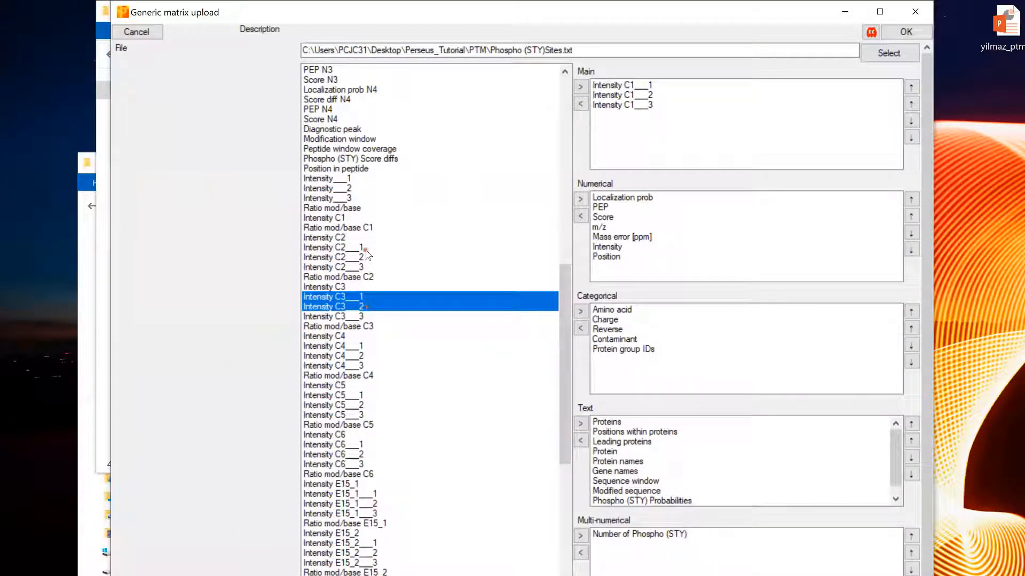
pyautogui.moveTo(366, 248); pyautogui.dragTo(367, 267)
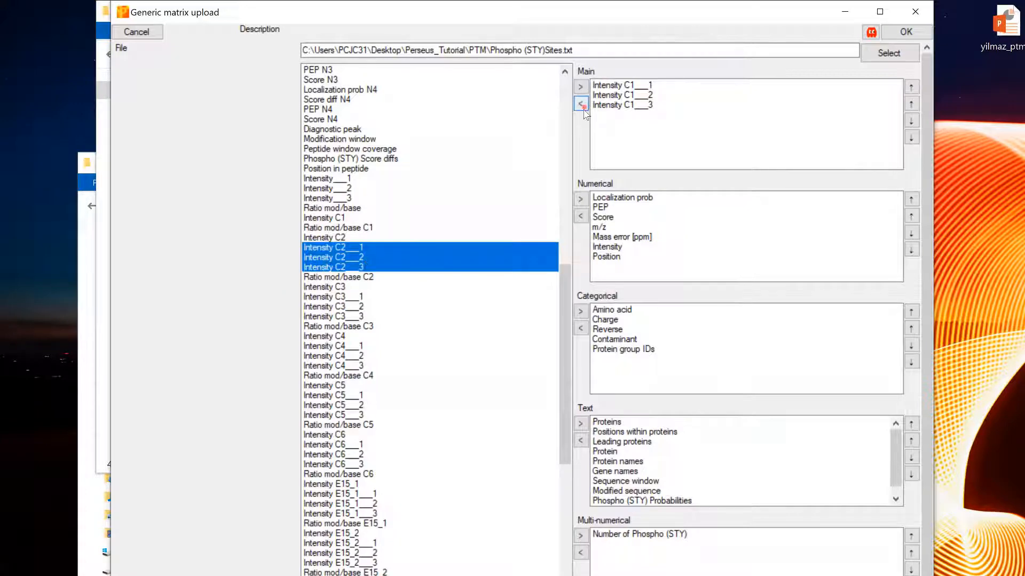
pyautogui.click(582, 89)
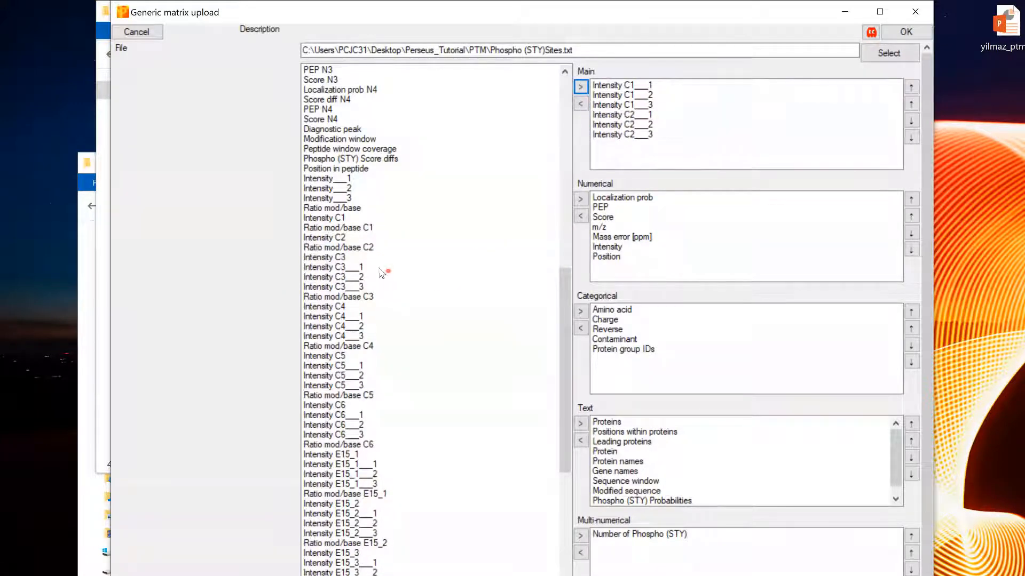
pyautogui.moveTo(381, 268); pyautogui.dragTo(381, 287)
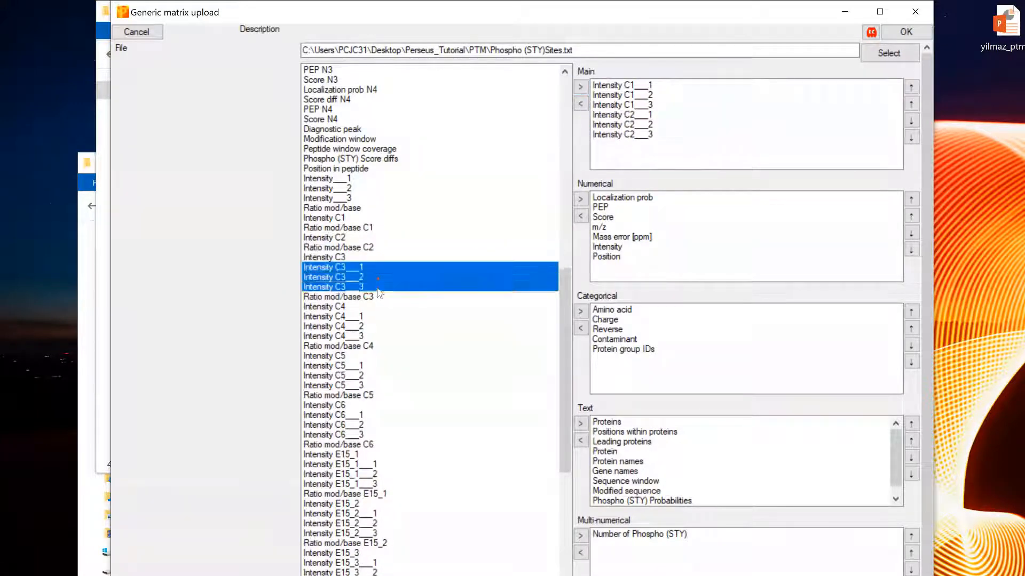
pyautogui.click(581, 86)
# Step: Select the ___1, ___2 and ___3 intensity columns of samples C4 and E15_1 through E15_4
pyautogui.moveTo(357, 290); pyautogui.dragTo(353, 337)
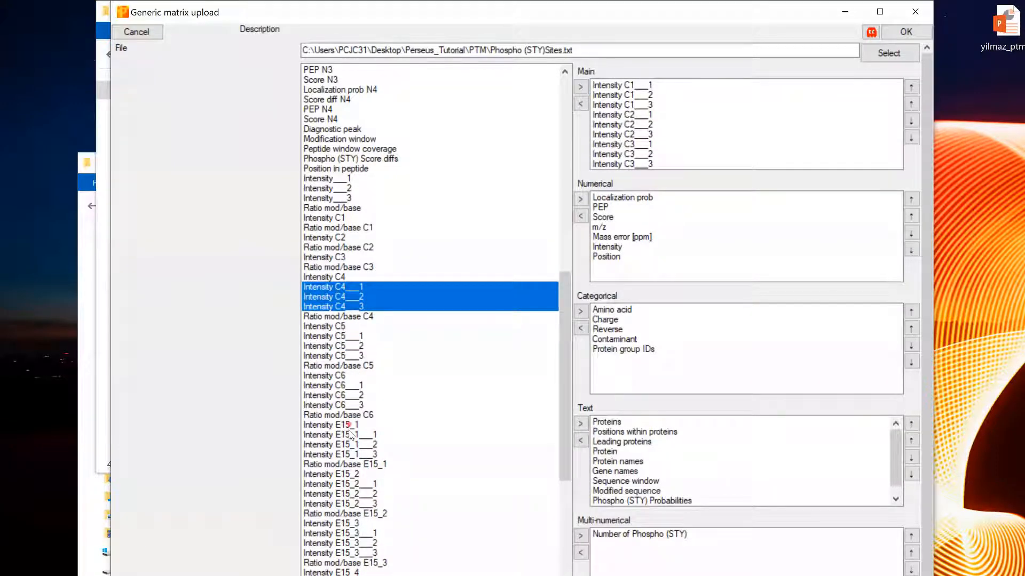
pyautogui.moveTo(349, 436); pyautogui.dragTo(355, 455)
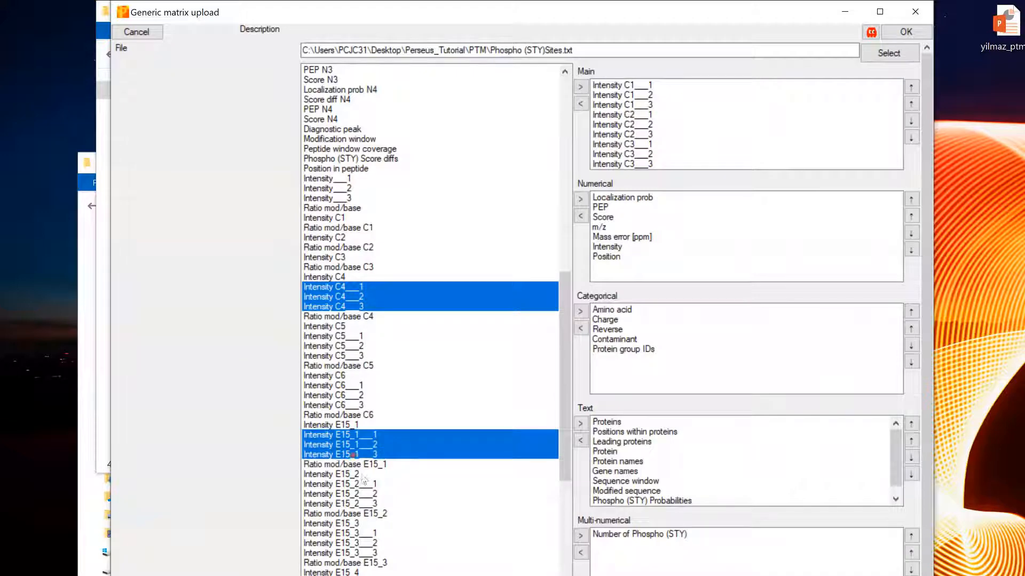
pyautogui.moveTo(361, 494); pyautogui.dragTo(363, 503)
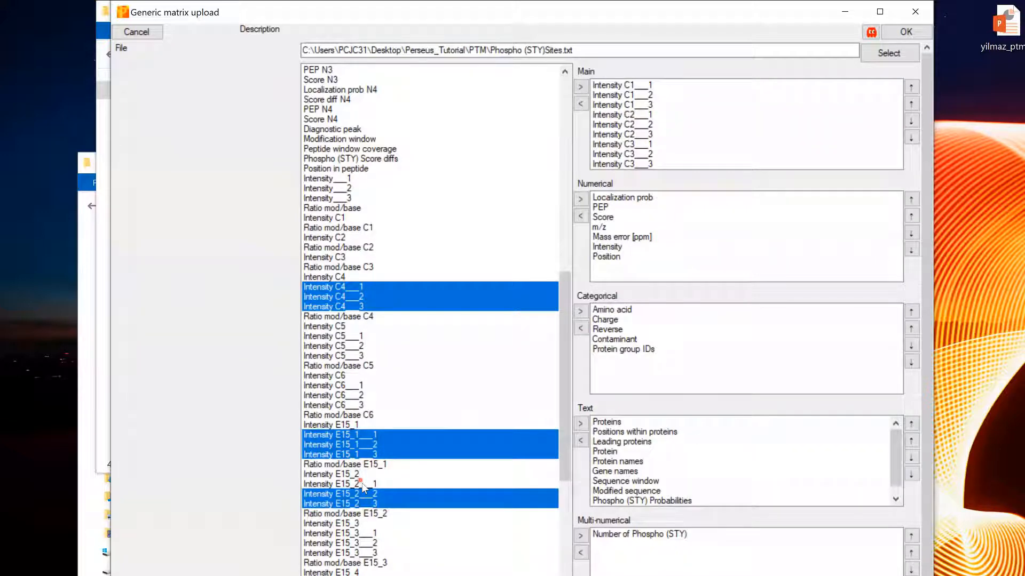
pyautogui.scroll(-4, 407, 398)
pyautogui.moveTo(365, 417); pyautogui.dragTo(369, 444)
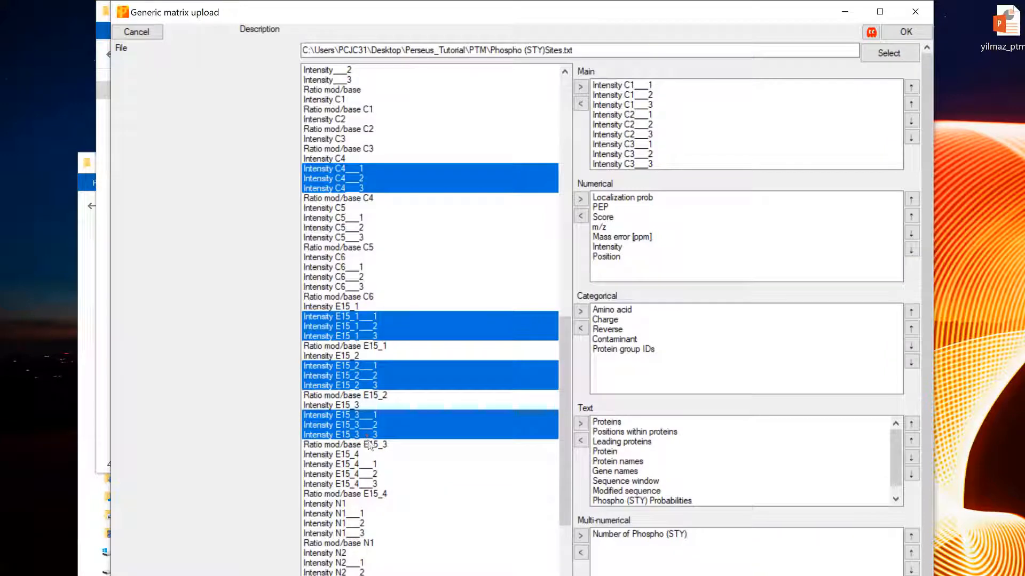
pyautogui.keyDown('ctrl'); pyautogui.click(365, 473); pyautogui.keyUp('ctrl')
pyautogui.keyDown('ctrl'); pyautogui.click(366, 483); pyautogui.keyUp('ctrl')
pyautogui.keyDown('ctrl'); pyautogui.click(367, 463); pyautogui.keyUp('ctrl')
# Step: Extend the selection with the ___1, ___2 and ___3 intensity columns of samples N1 and N2
pyautogui.scroll(-2, 370, 460)
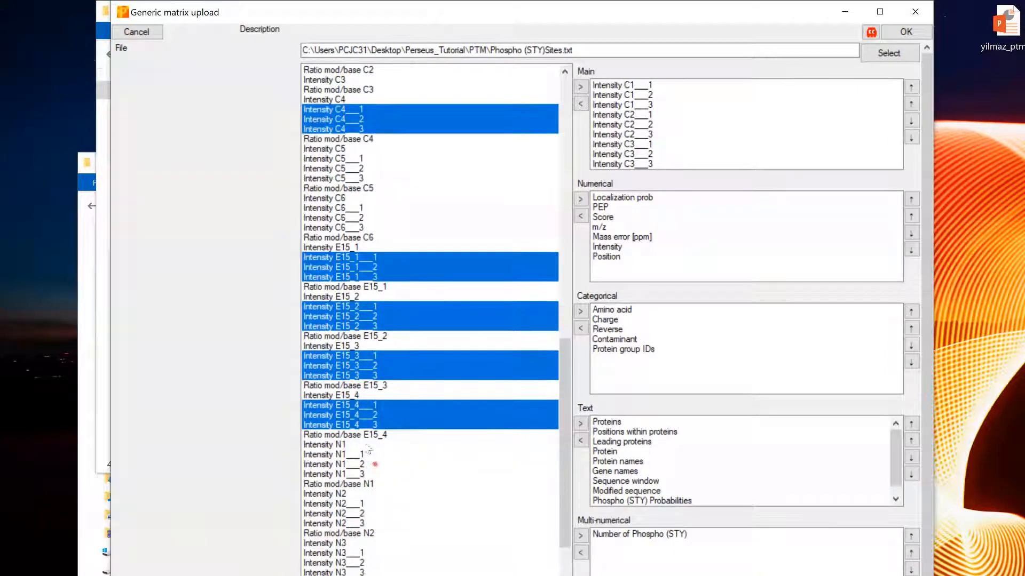
pyautogui.scroll(-1, 374, 459)
pyautogui.keyDown('ctrl'); pyautogui.click(359, 432); pyautogui.keyUp('ctrl')
pyautogui.keyDown('ctrl'); pyautogui.click(359, 426); pyautogui.keyUp('ctrl')
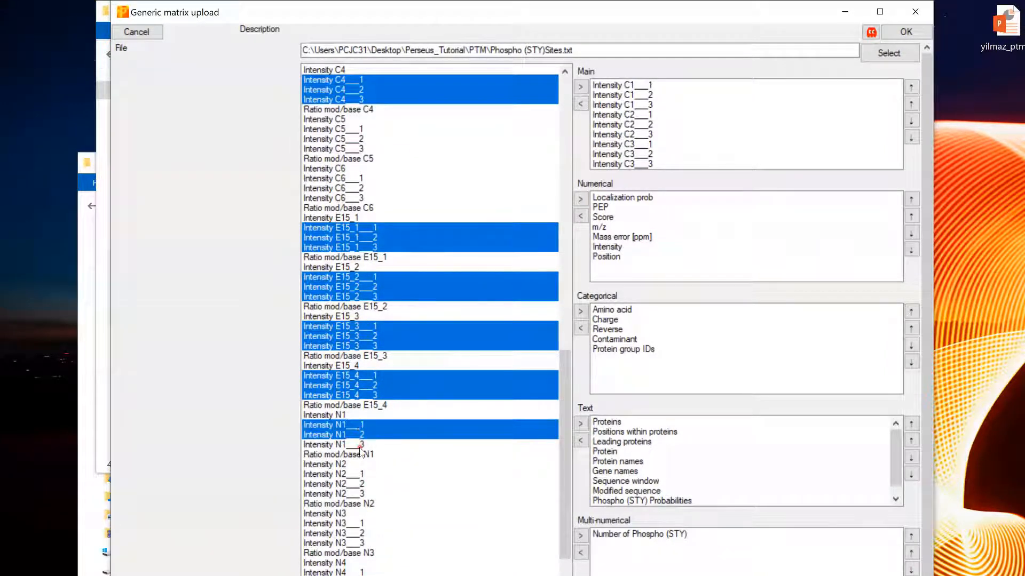
pyautogui.keyDown('ctrl'); pyautogui.click(359, 445); pyautogui.keyUp('ctrl')
pyautogui.keyDown('ctrl'); pyautogui.click(358, 484); pyautogui.keyUp('ctrl')
pyautogui.keyDown('ctrl'); pyautogui.click(356, 494); pyautogui.keyUp('ctrl')
pyautogui.keyDown('ctrl'); pyautogui.click(356, 474); pyautogui.keyUp('ctrl')
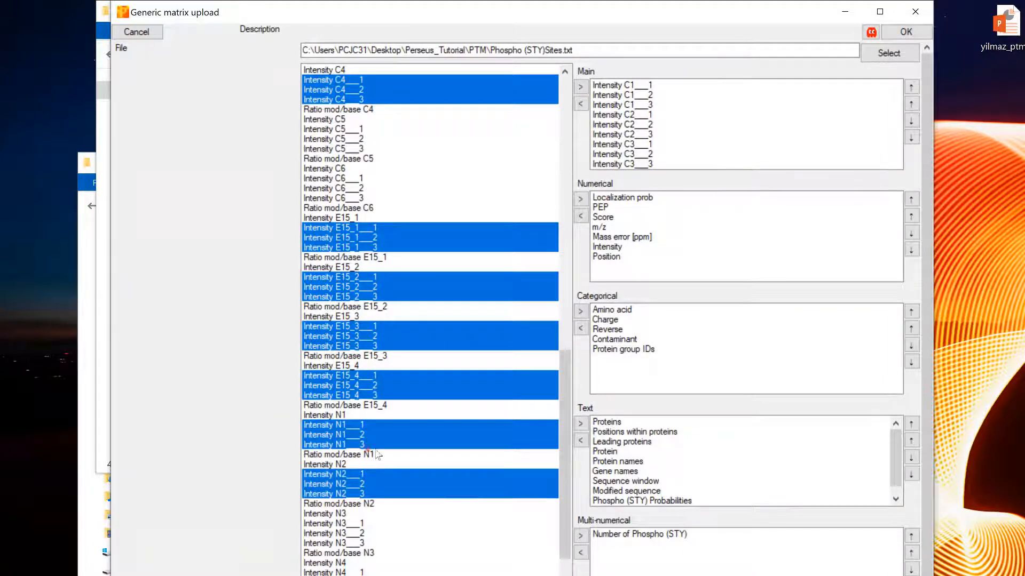
# Step: Add the ___1 to ___3 intensity columns of N3 and N4 to the selection, and load the matrix with all selected columns as Main
pyautogui.scroll(-4, 370, 453)
pyautogui.keyDown('ctrl'); pyautogui.click(360, 406); pyautogui.keyUp('ctrl')
pyautogui.keyDown('ctrl'); pyautogui.click(361, 415); pyautogui.keyUp('ctrl')
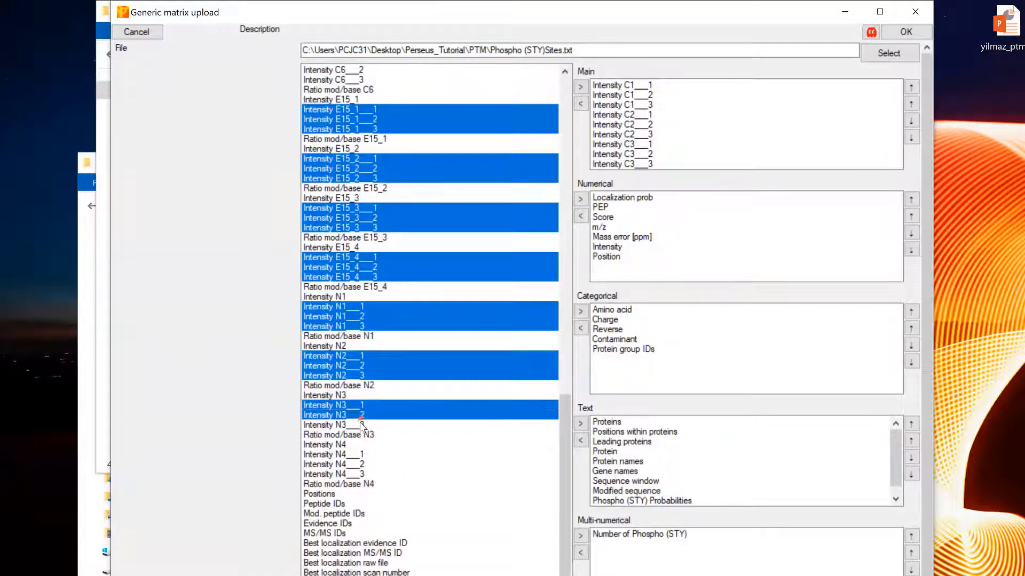
pyautogui.keyDown('ctrl'); pyautogui.click(361, 425); pyautogui.keyUp('ctrl')
pyautogui.keyDown('ctrl'); pyautogui.click(361, 454); pyautogui.keyUp('ctrl')
pyautogui.keyDown('ctrl'); pyautogui.click(359, 474); pyautogui.keyUp('ctrl')
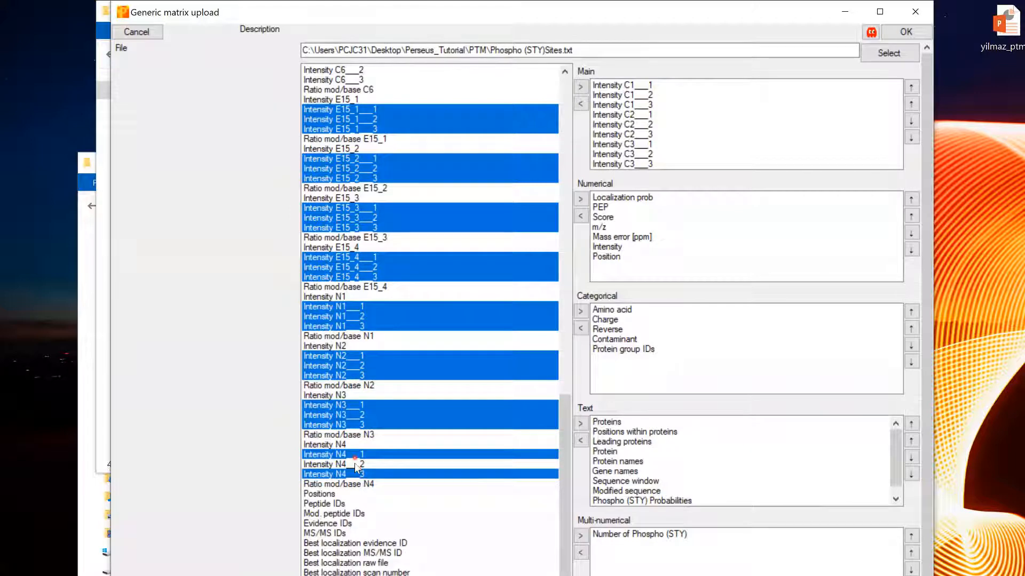
pyautogui.keyDown('ctrl'); pyautogui.click(356, 464); pyautogui.keyUp('ctrl')
pyautogui.click(581, 87)
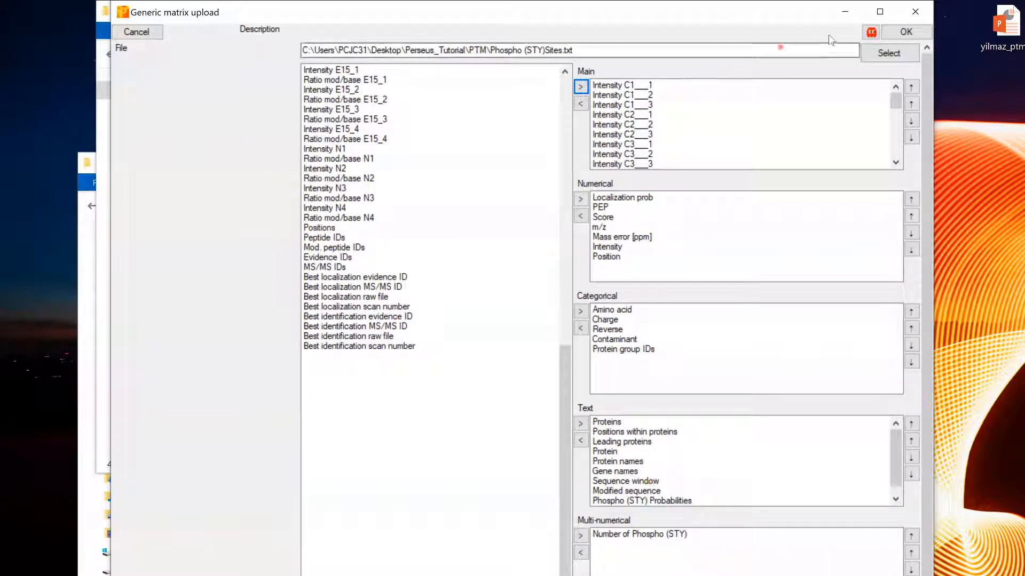
pyautogui.click(901, 34)
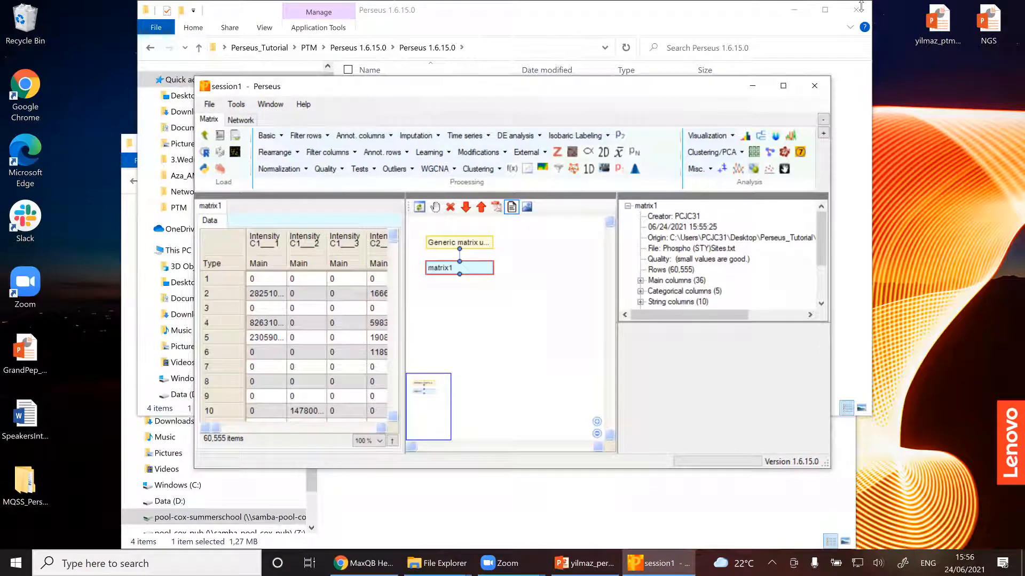
# Step: Filter the loaded matrix by the categorical column Reverse, removing rows marked "+" with the filter mode Reduce matrix
pyautogui.click(782, 86)
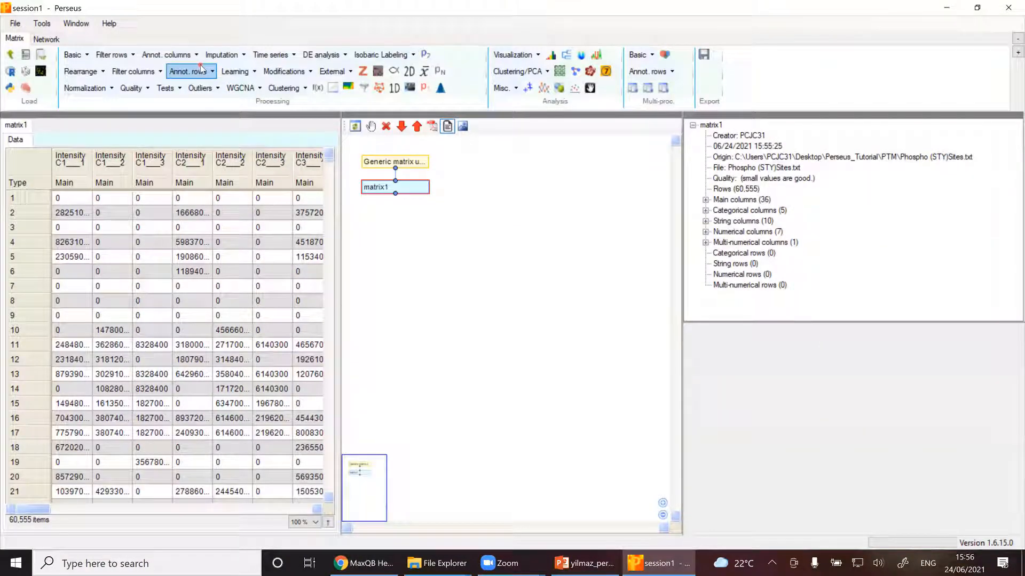
pyautogui.click(124, 55)
pyautogui.click(140, 71)
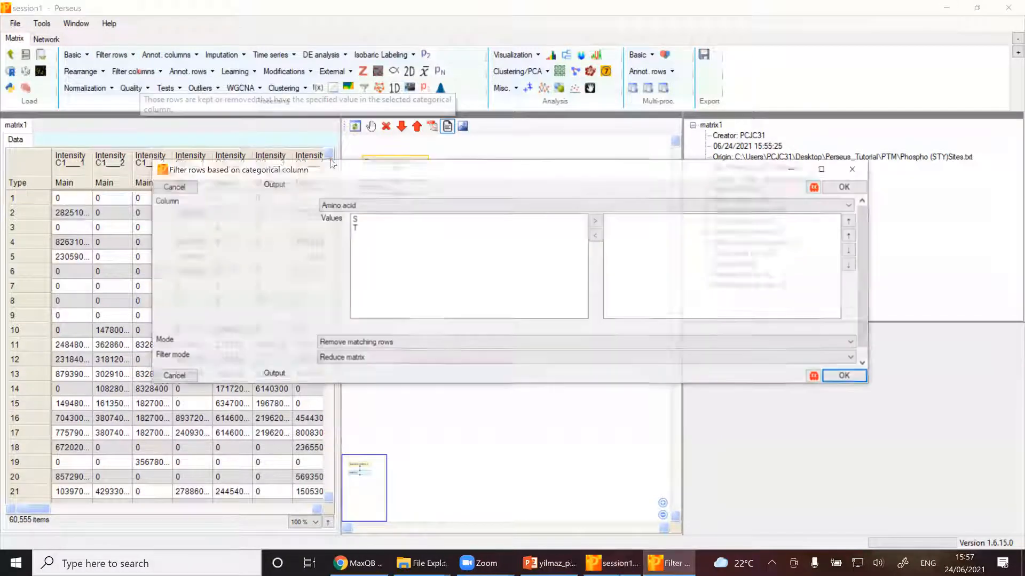
pyautogui.click(390, 206)
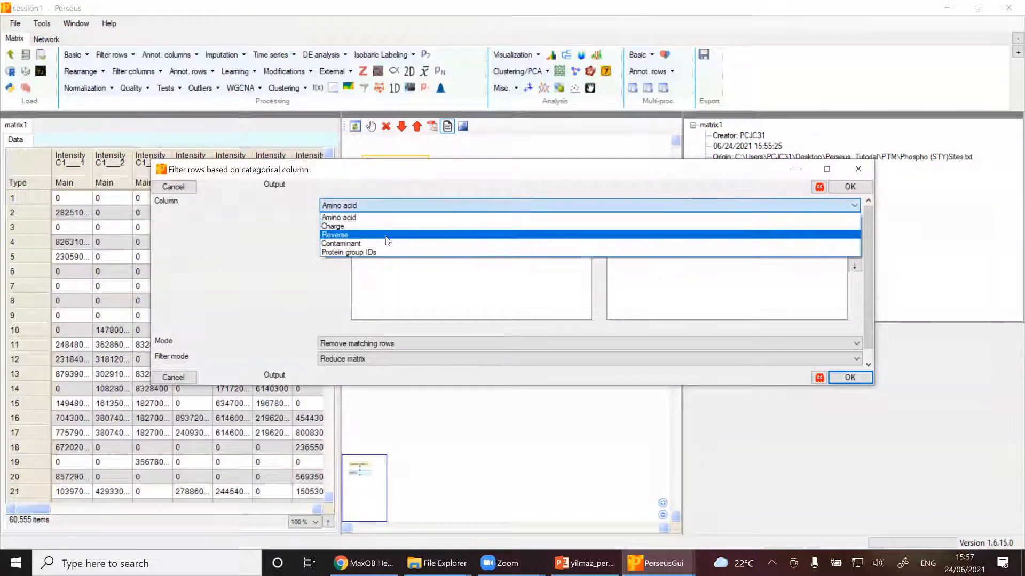
pyautogui.click(390, 235)
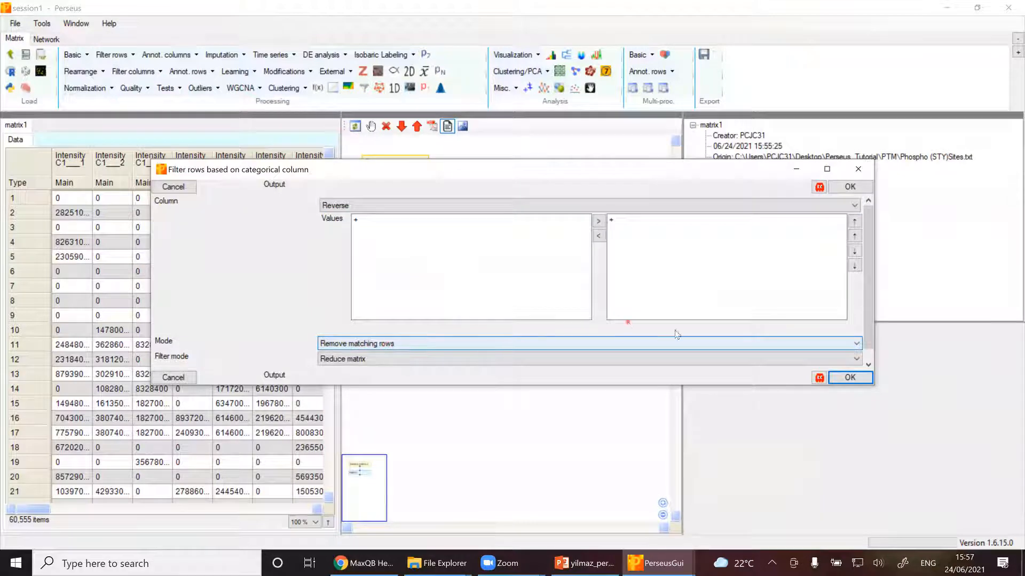
pyautogui.click(865, 380)
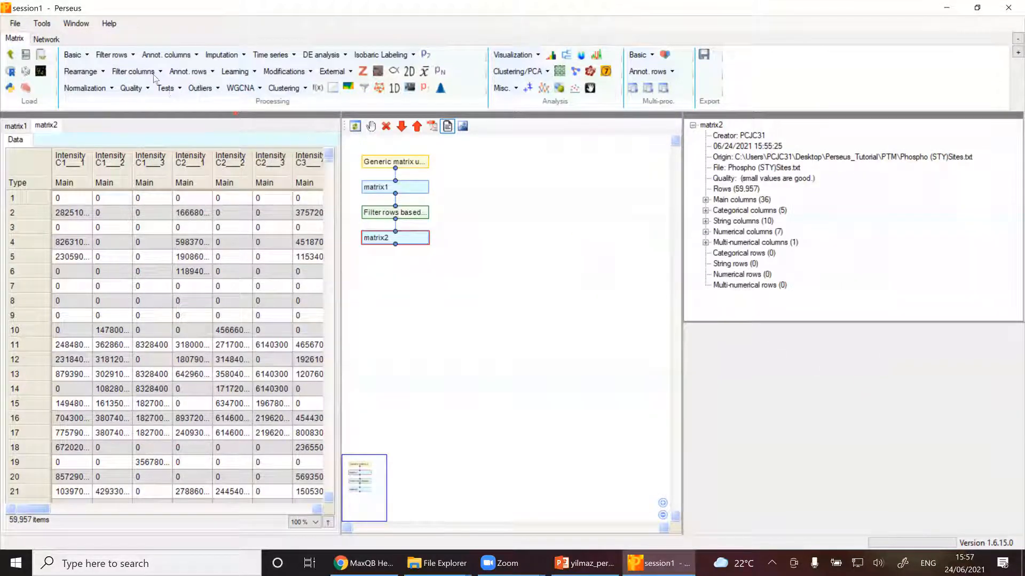
# Step: Filter the Reverse-filtered matrix by the categorical column Contaminant, removing matching rows and reducing the matrix
pyautogui.click(132, 55)
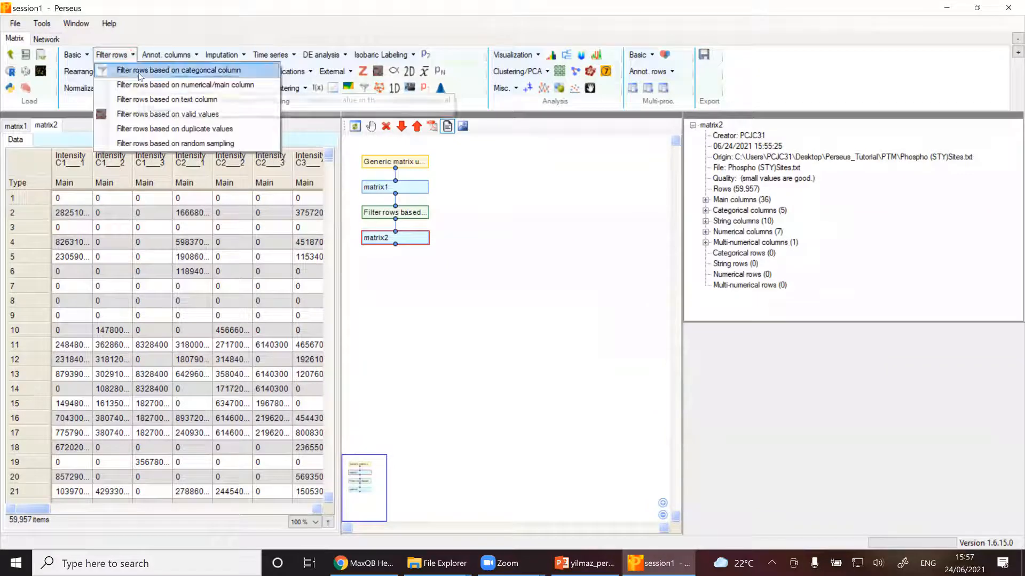
pyautogui.click(160, 69)
pyautogui.click(366, 206)
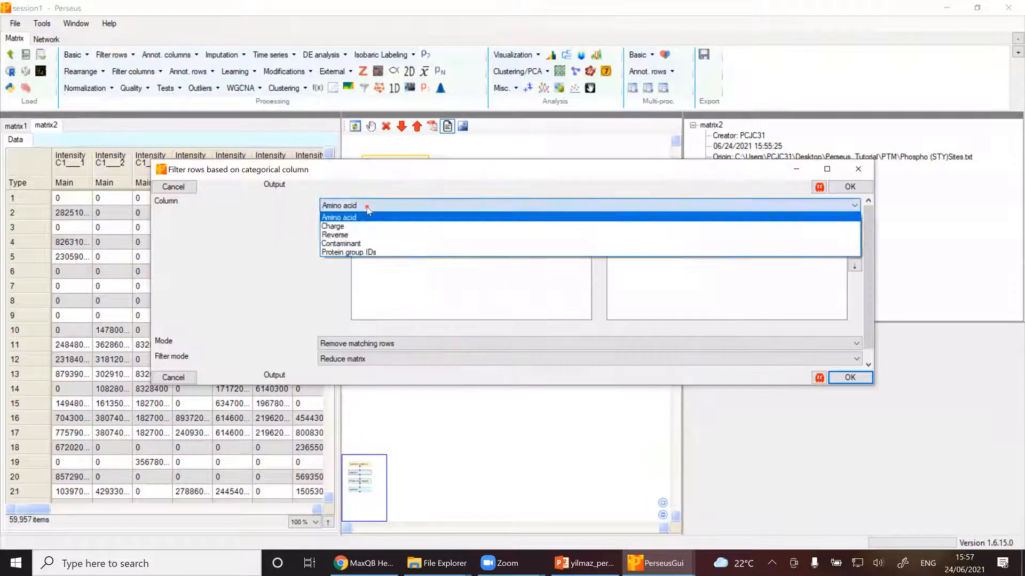
pyautogui.click(368, 244)
pyautogui.click(850, 378)
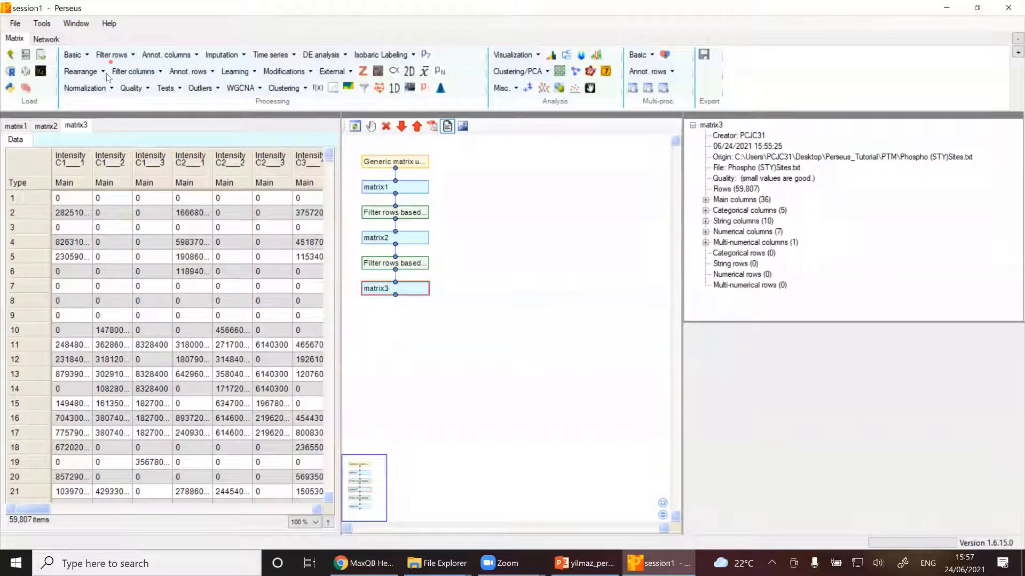
# Step: Rename the Main columns by regular expression with pattern "Intensity (.*)" and replacement "$1" to strip the Intensity prefix
pyautogui.click(138, 72)
pyautogui.click(84, 74)
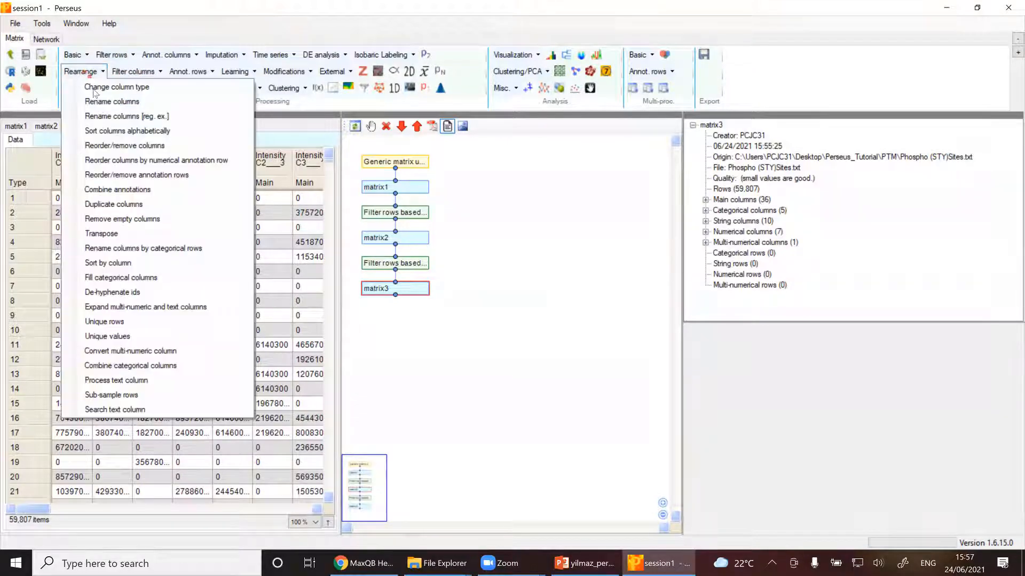
pyautogui.click(99, 122)
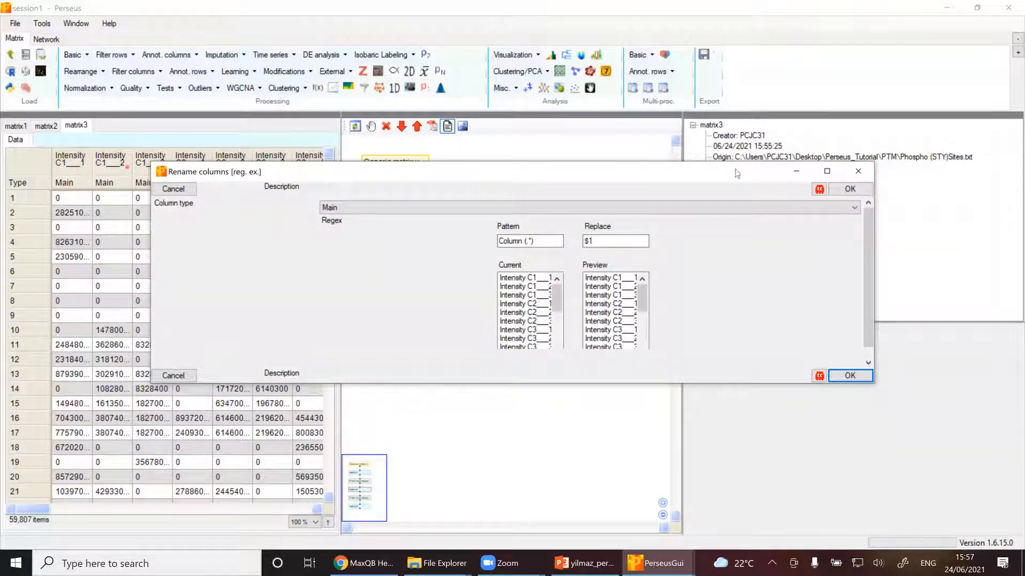
pyautogui.click(523, 243)
pyautogui.doubleClick(523, 241)
pyautogui.write('Inten')
pyautogui.press('BackSpace')
pyautogui.write('ensity')
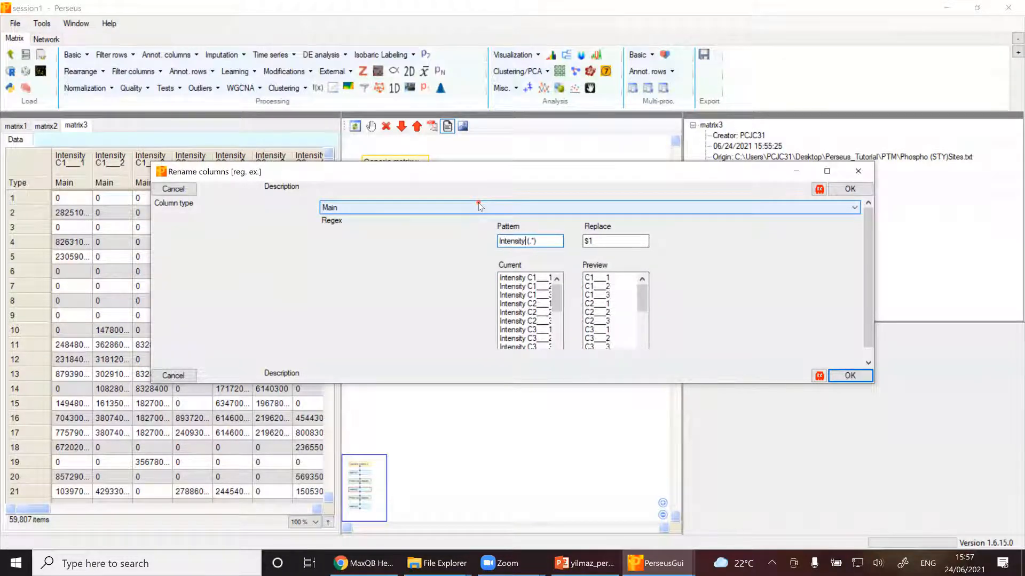
pyautogui.press('Return')
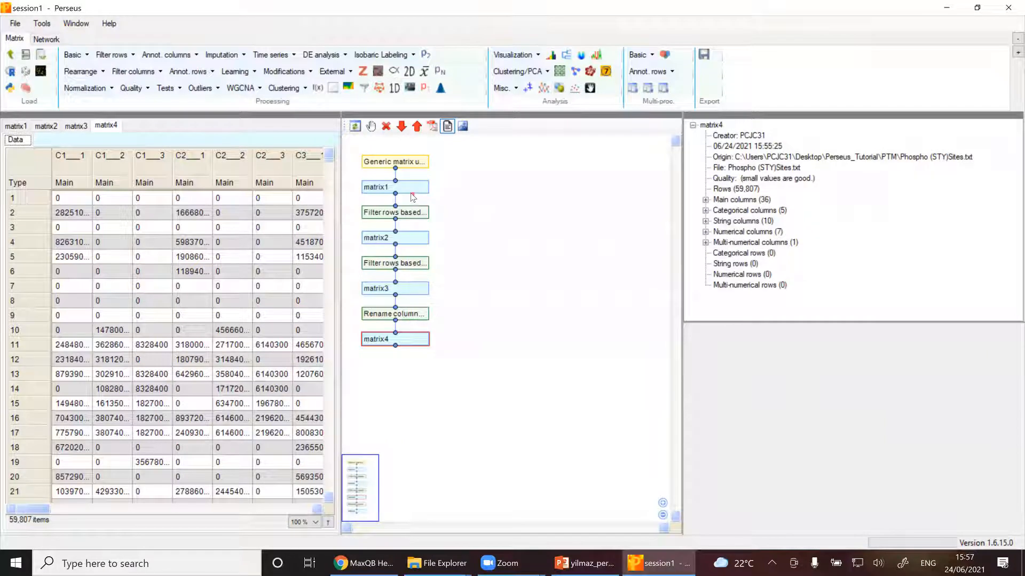
# Step: Compare the first matrix with the renamed-column matrix, and give the first one the alternative name "original"
pyautogui.click(420, 188)
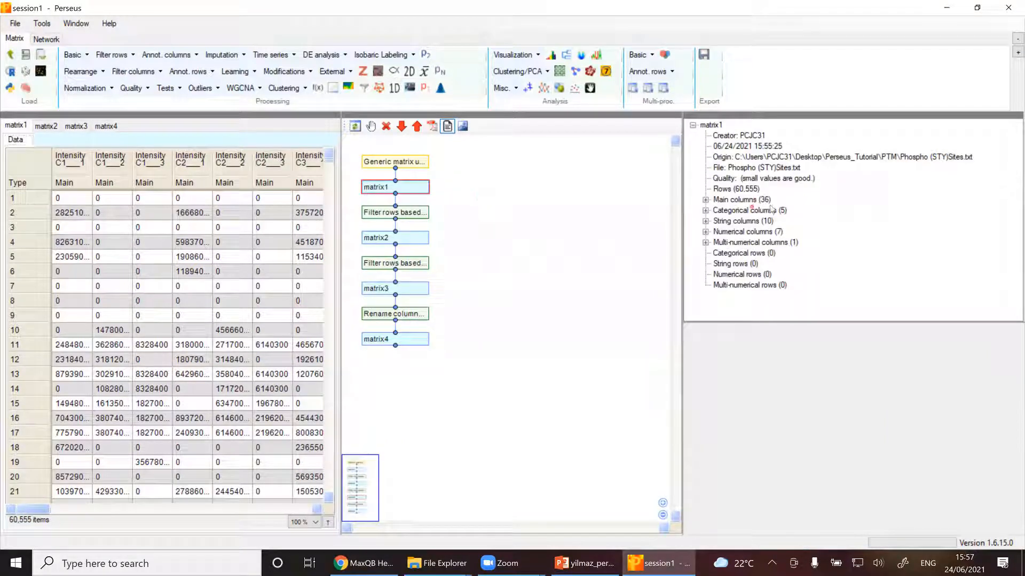
pyautogui.click(419, 342)
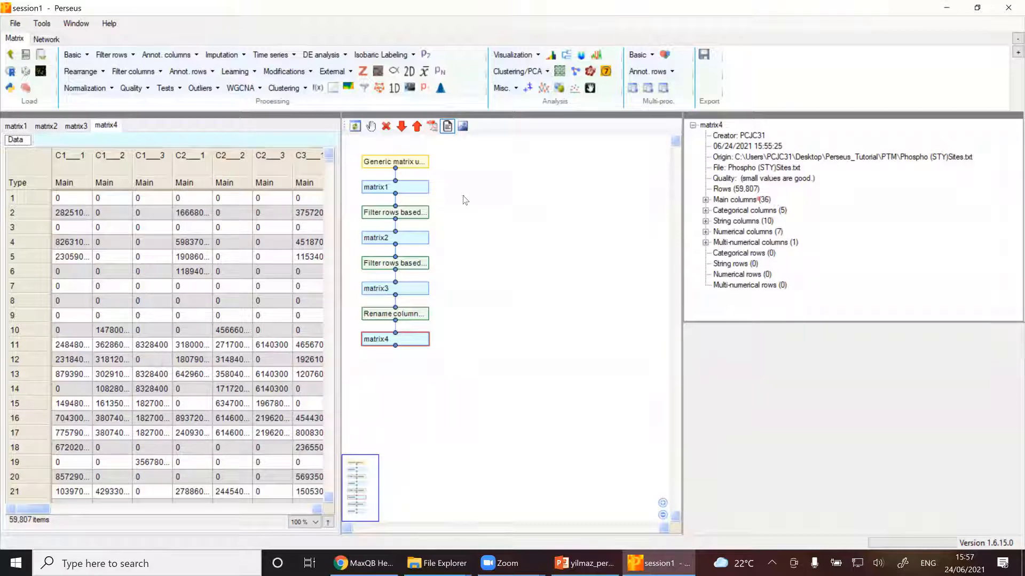
pyautogui.click(408, 191)
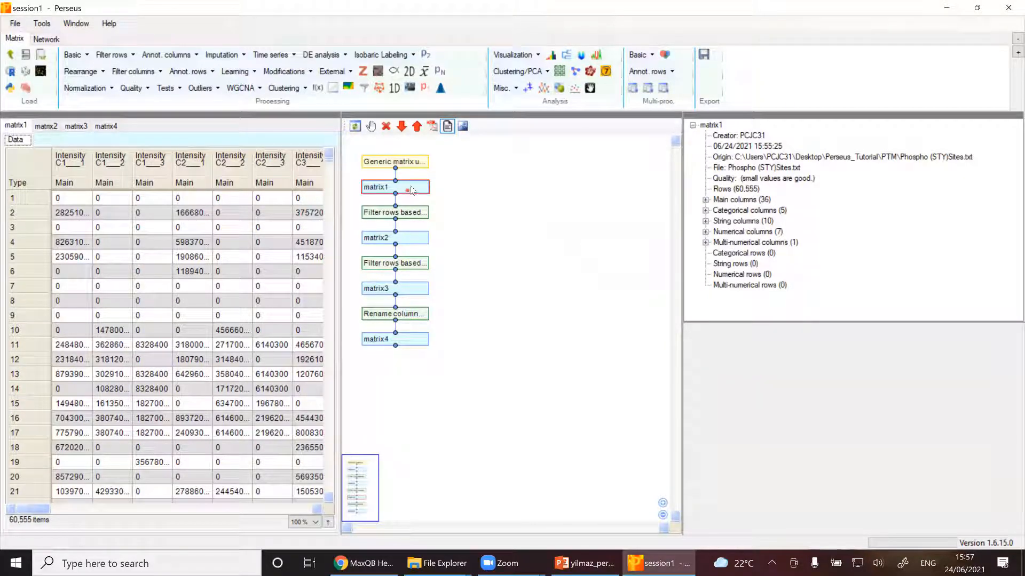
pyautogui.doubleClick(412, 190)
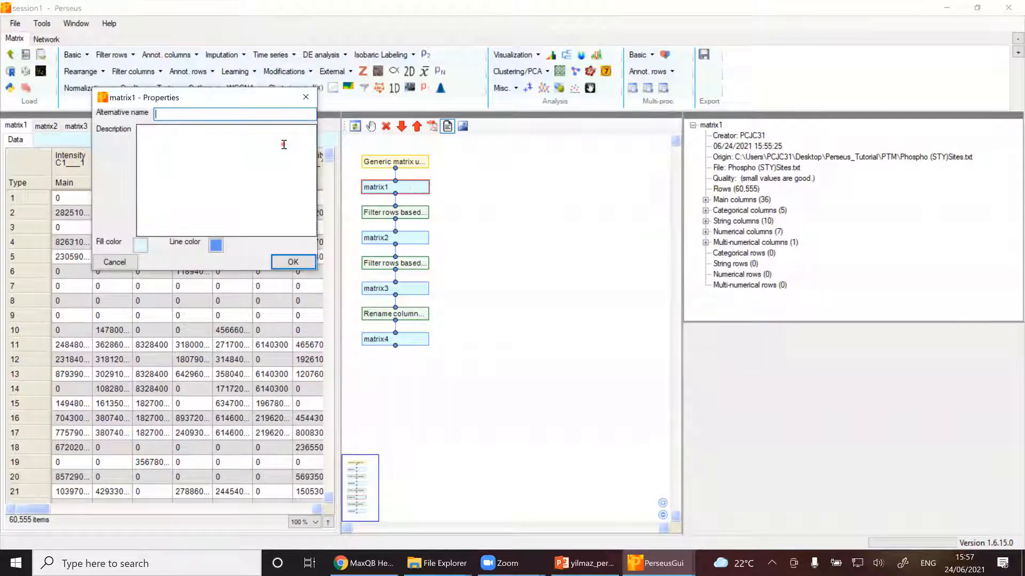
pyautogui.write('origina')
pyautogui.press('BackSpace')
pyautogui.press('Return')
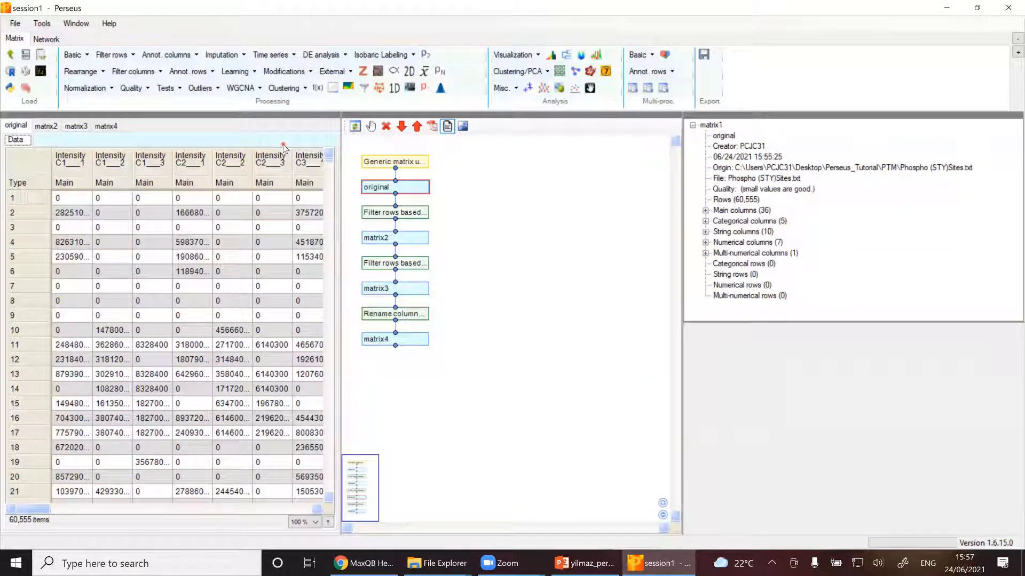
# Step: Filter the rows of matrix4 by the numerical column Localization prob with the relation x>0.75, reducing the matrix
pyautogui.click(402, 340)
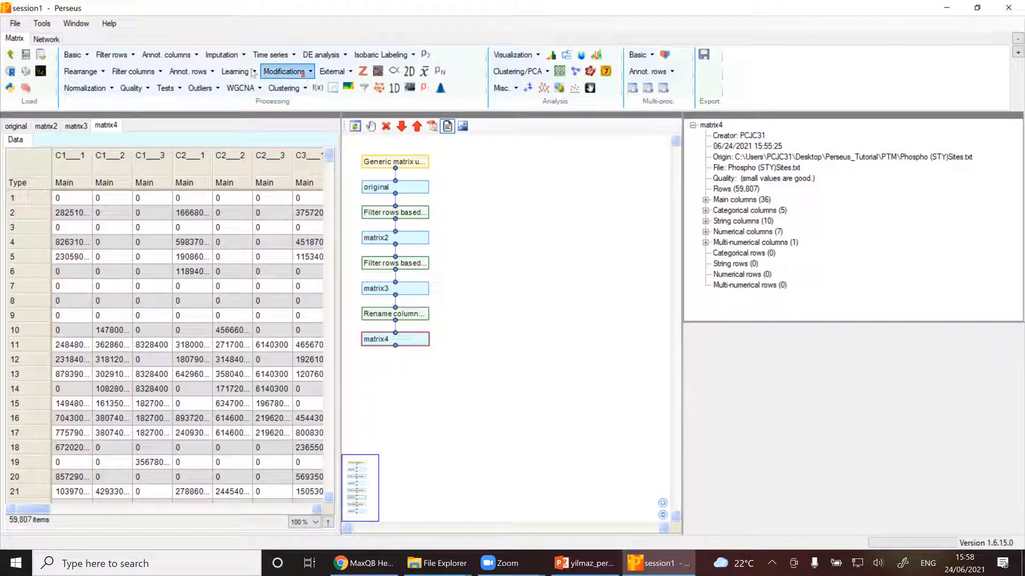
pyautogui.click(119, 55)
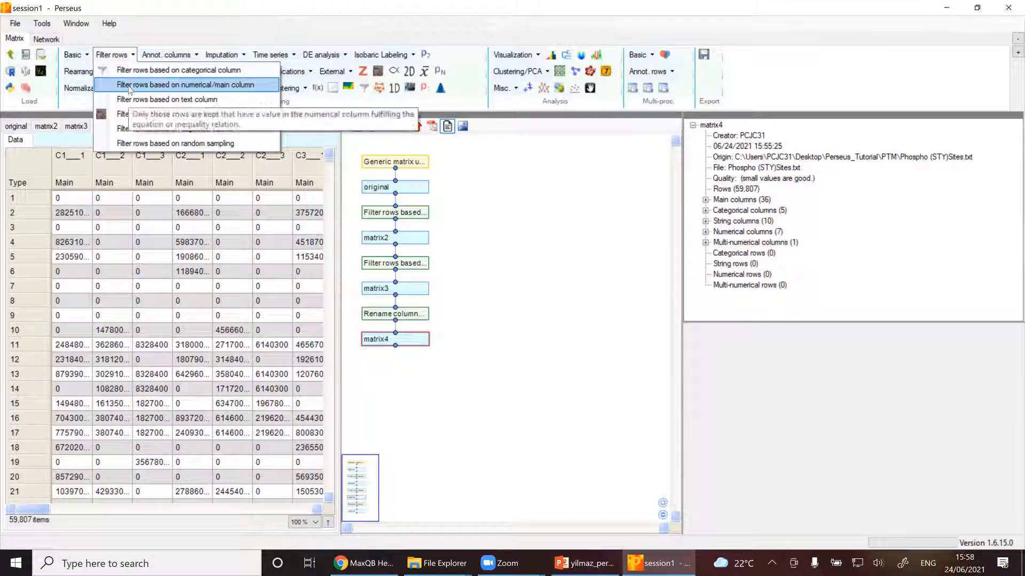
pyautogui.click(160, 85)
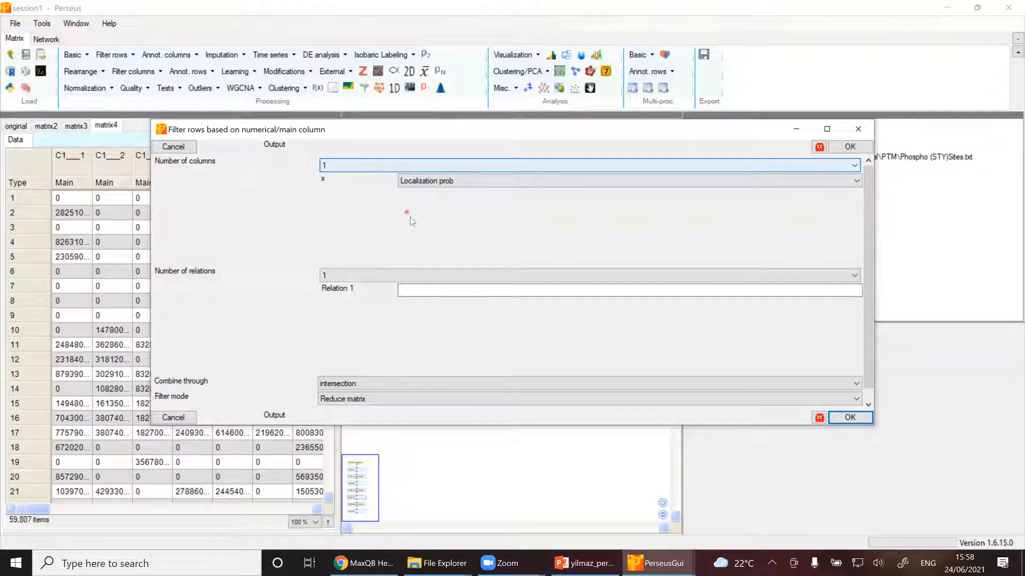
pyautogui.click(425, 292)
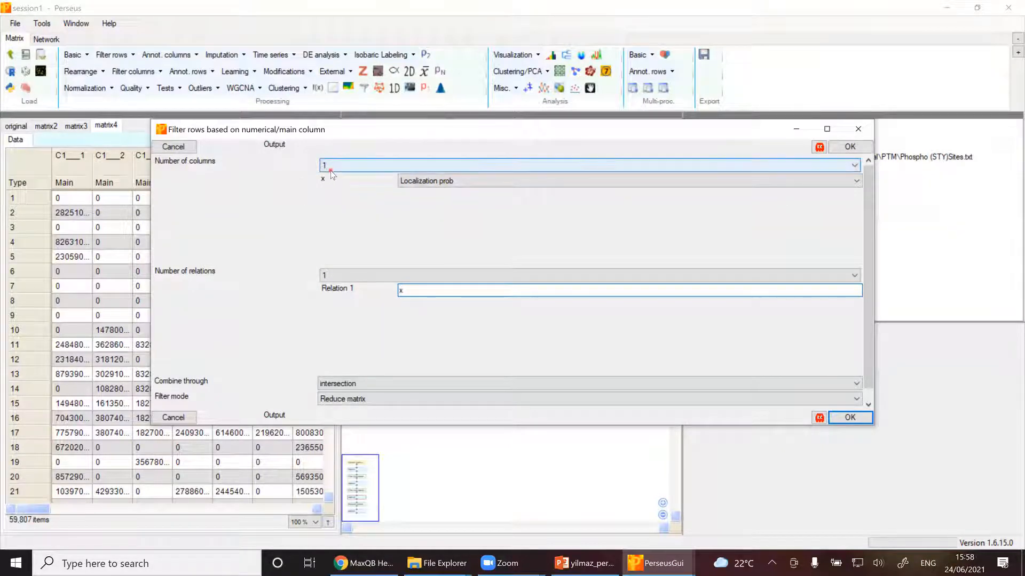
pyautogui.write('>0.75')
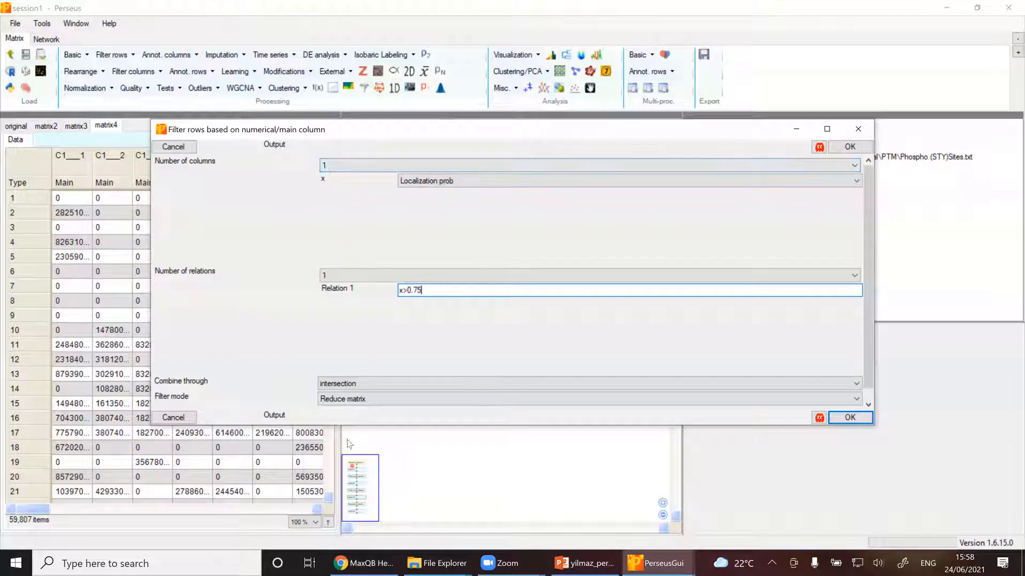
pyautogui.click(844, 417)
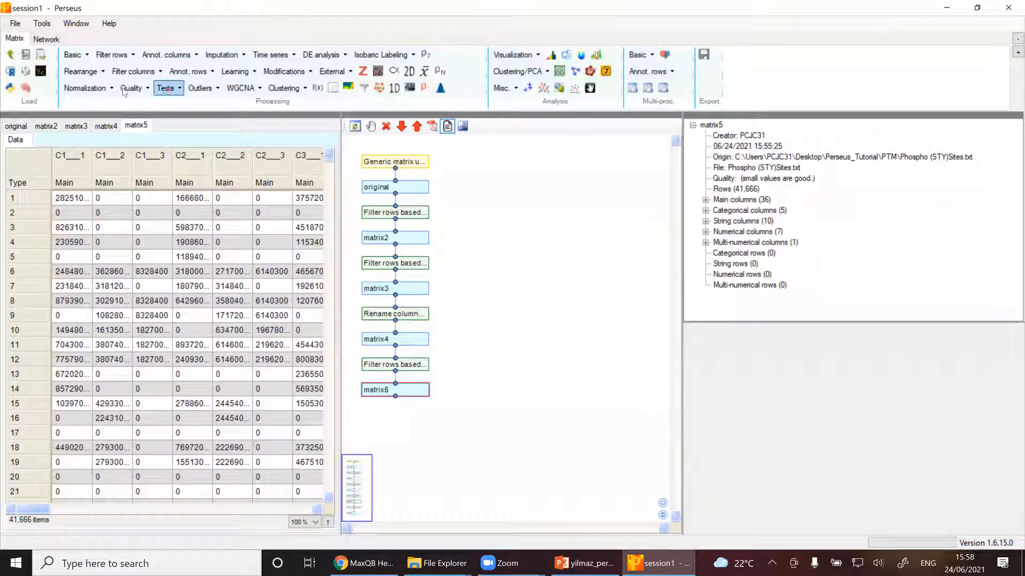
# Step: Apply a log2 Transform to the main intensity columns of the localization-filtered matrix, and expand the resulting site table
pyautogui.click(89, 54)
pyautogui.click(92, 70)
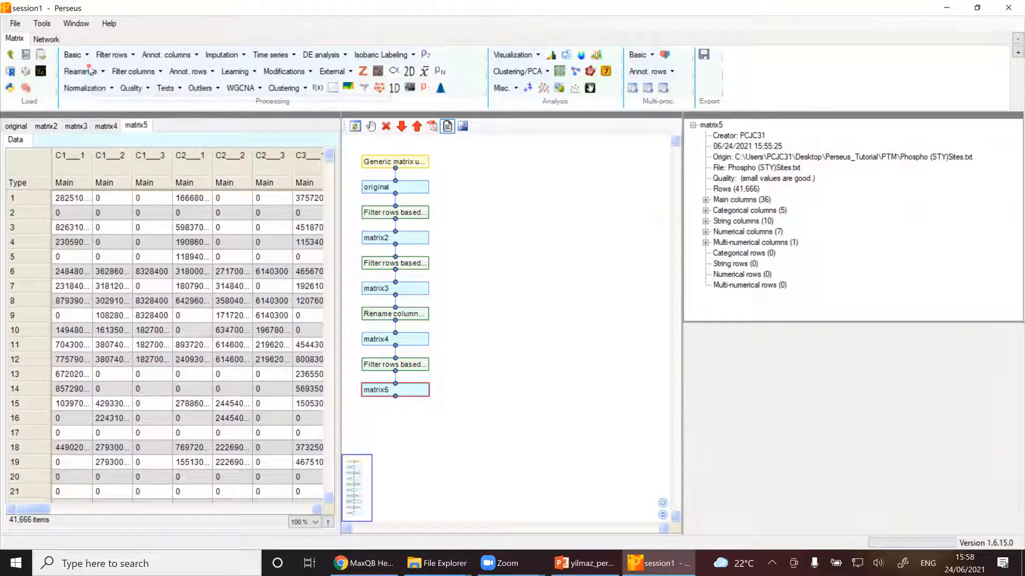
pyautogui.click(856, 357)
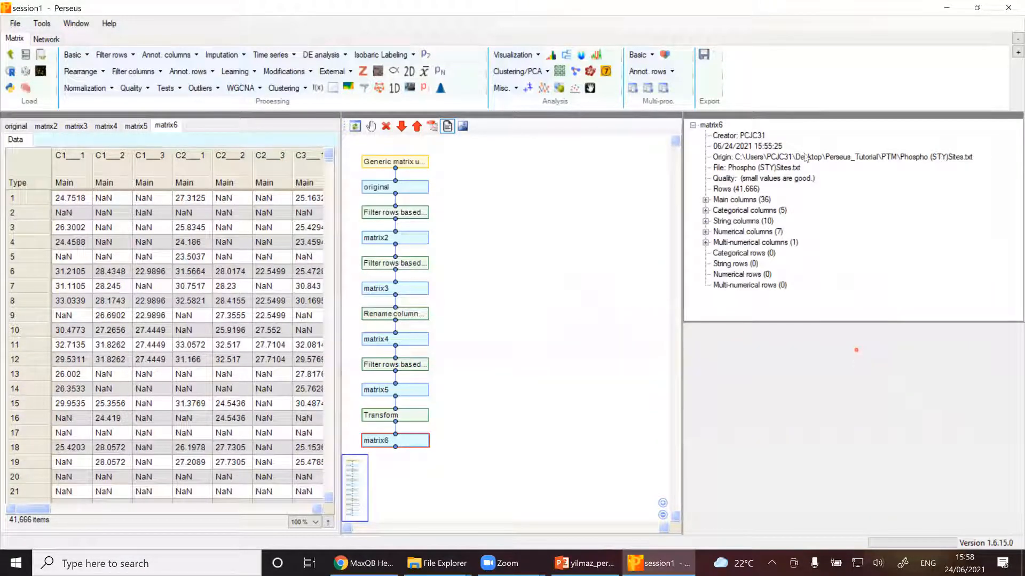
pyautogui.click(308, 73)
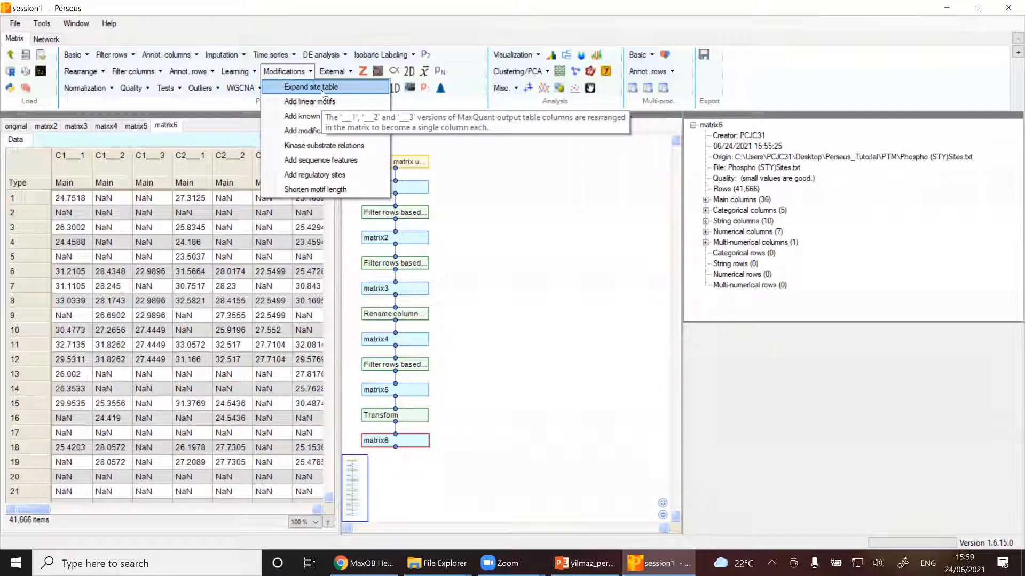
pyautogui.click(322, 90)
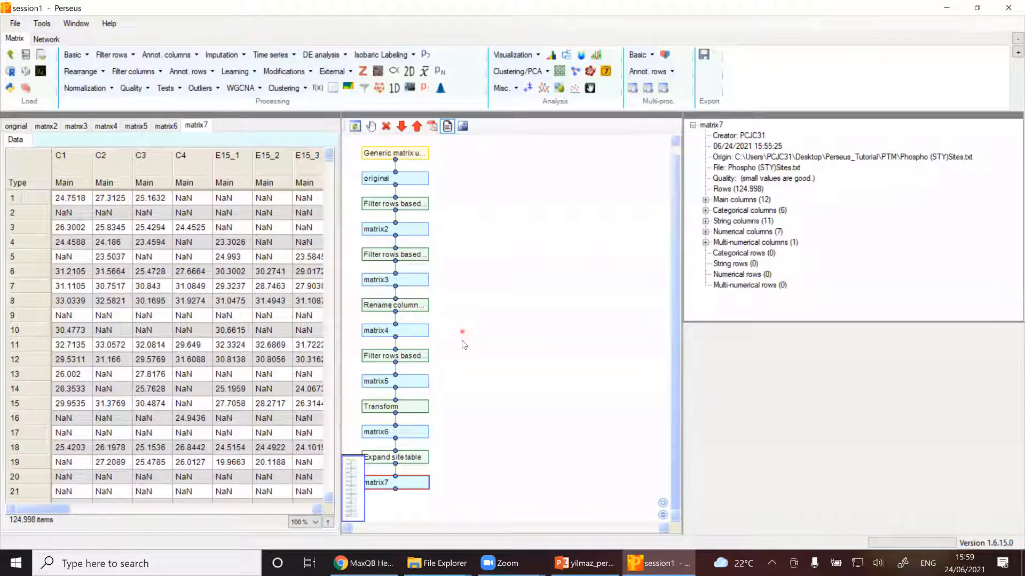
# Step: Compare the rows and main columns of the matrices before and after site table expansion, and examine the widened Multiplicity column
pyautogui.click(414, 434)
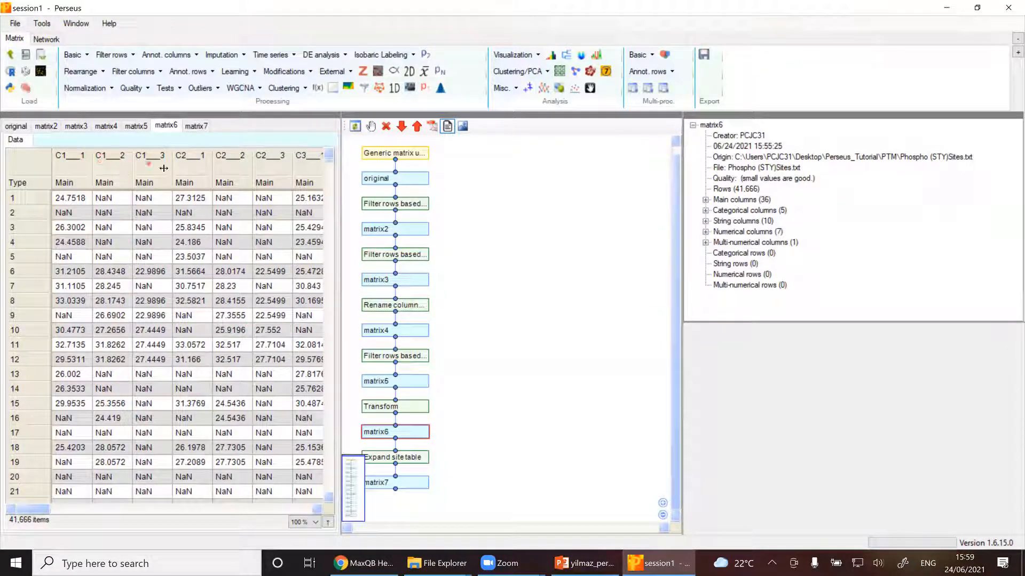
pyautogui.scroll(-1, 320, 308)
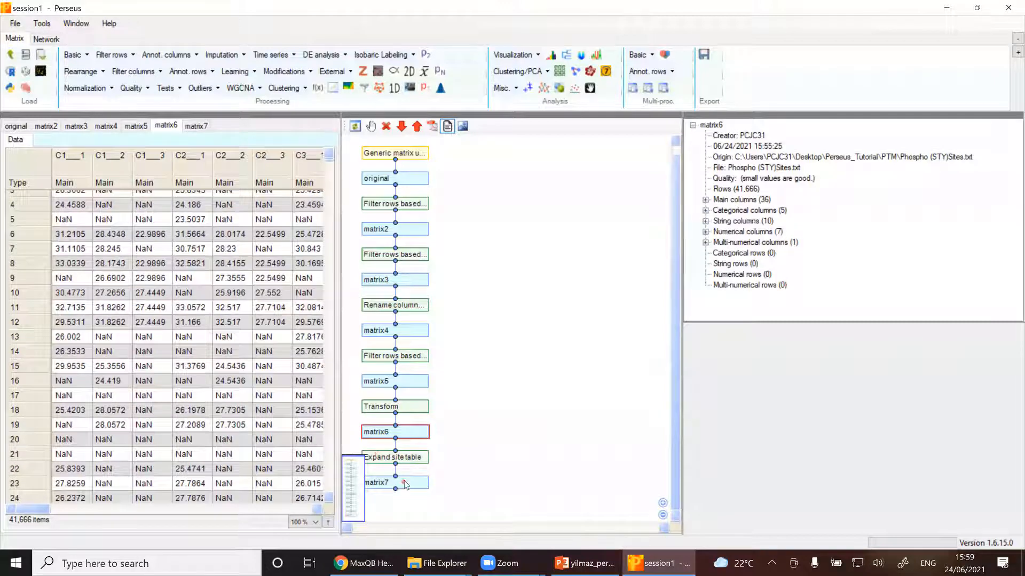
pyautogui.click(406, 484)
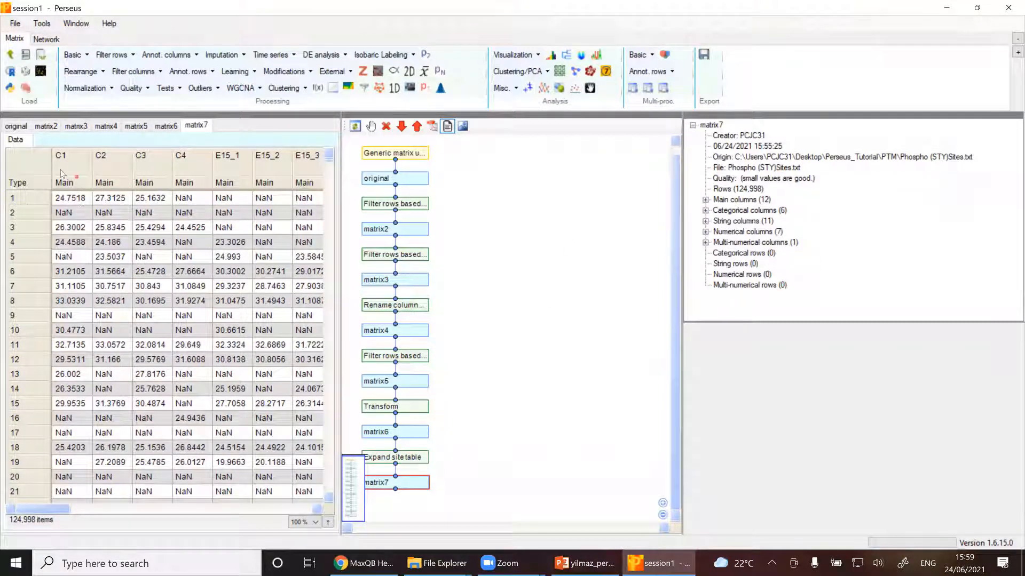
pyautogui.click(396, 432)
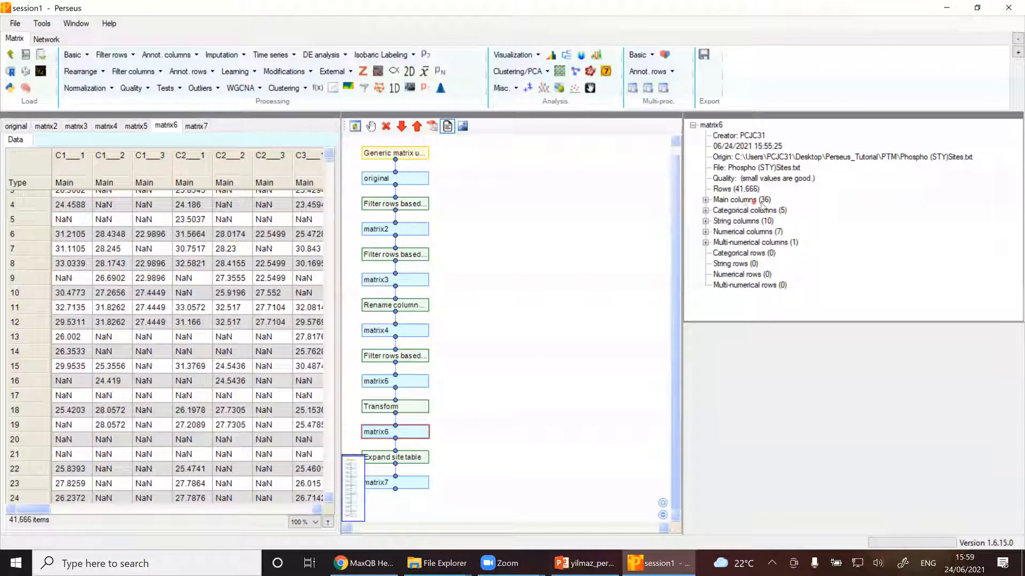
pyautogui.click(417, 481)
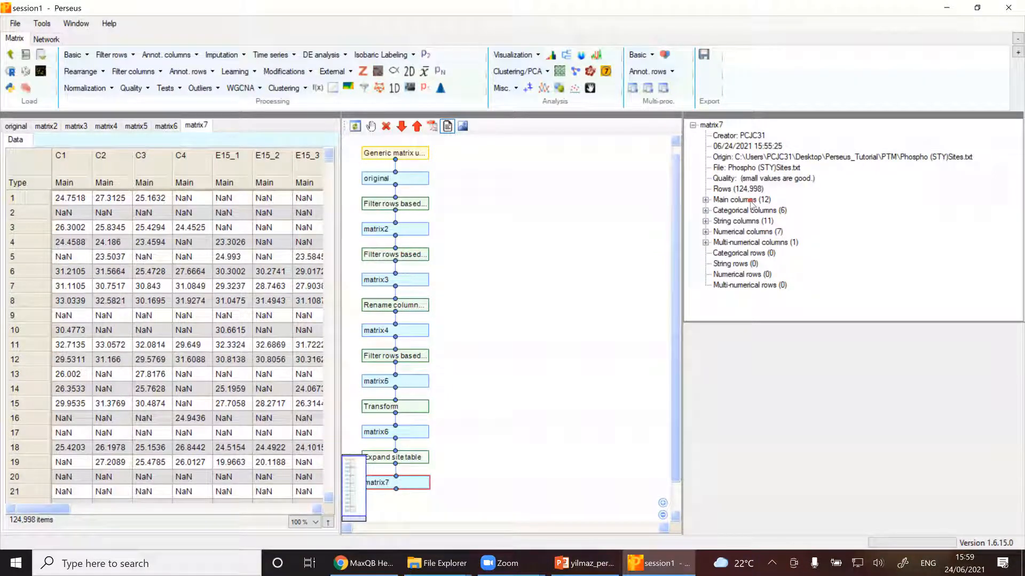
pyautogui.moveTo(33, 510); pyautogui.dragTo(134, 498)
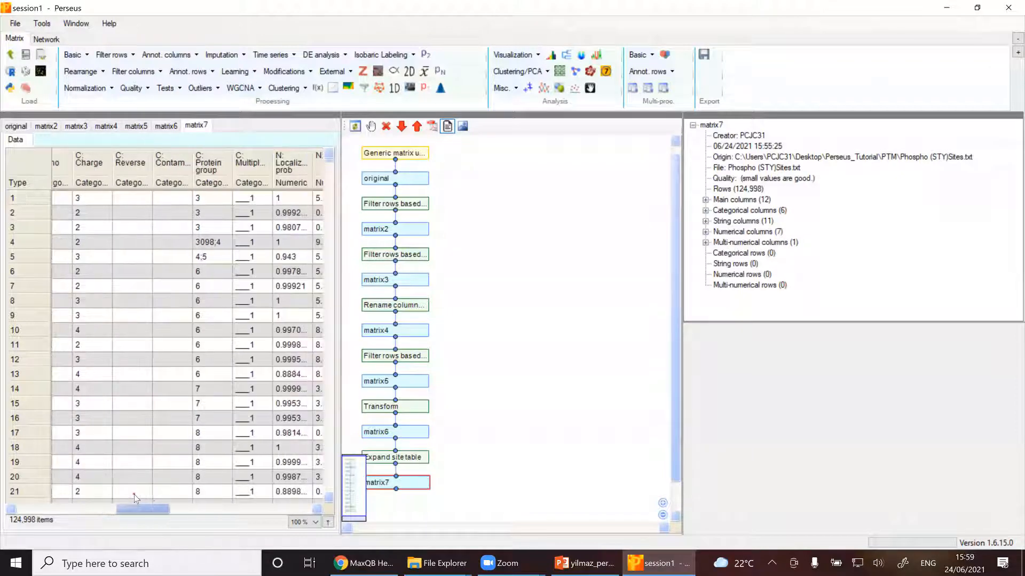
pyautogui.moveTo(271, 165); pyautogui.dragTo(298, 174)
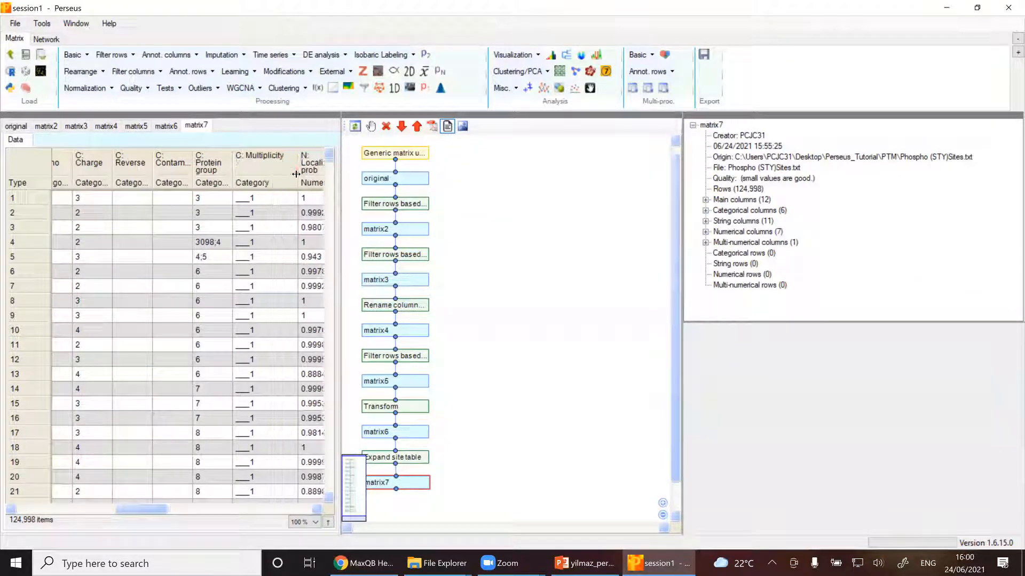
pyautogui.click(272, 198)
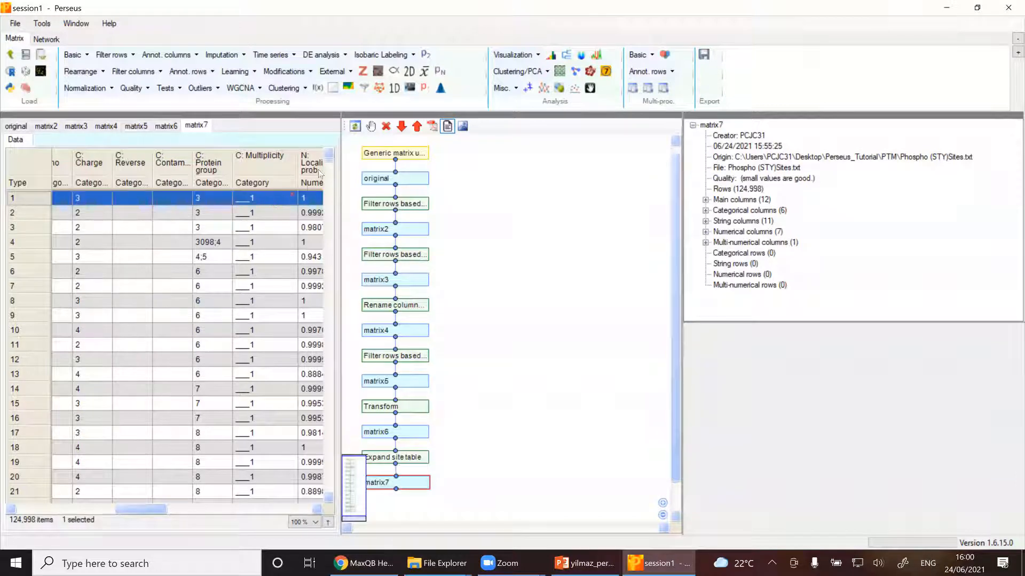
# Step: Start a categorical annotation row named Group1 for the expanded matrix7, and assign samples C1 to C4 to group C
pyautogui.moveTo(329, 163); pyautogui.dragTo(353, 159)
pyautogui.scroll(-1, 469, 371)
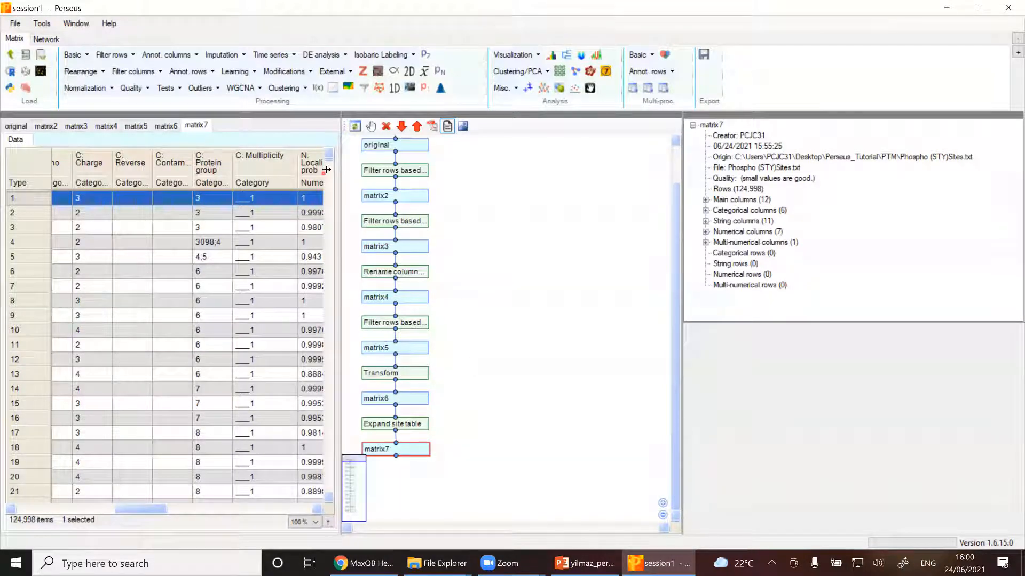
pyautogui.click(188, 71)
pyautogui.click(195, 72)
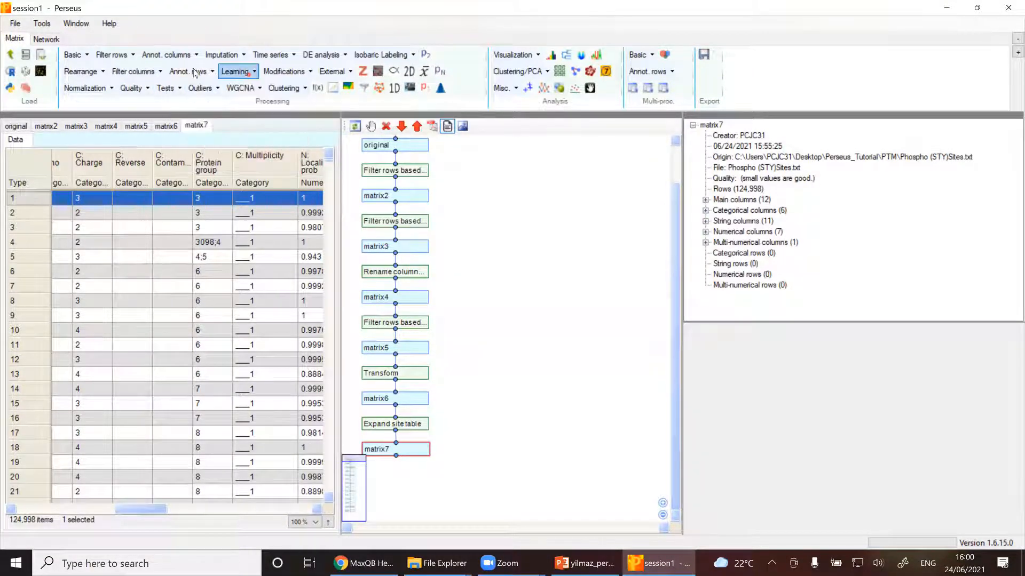
pyautogui.click(195, 72)
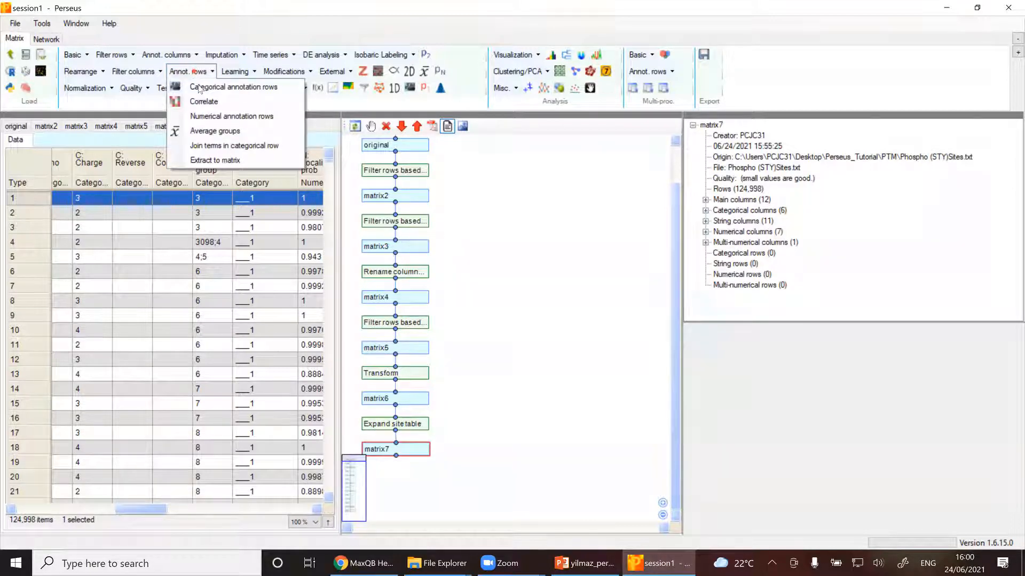
pyautogui.click(199, 89)
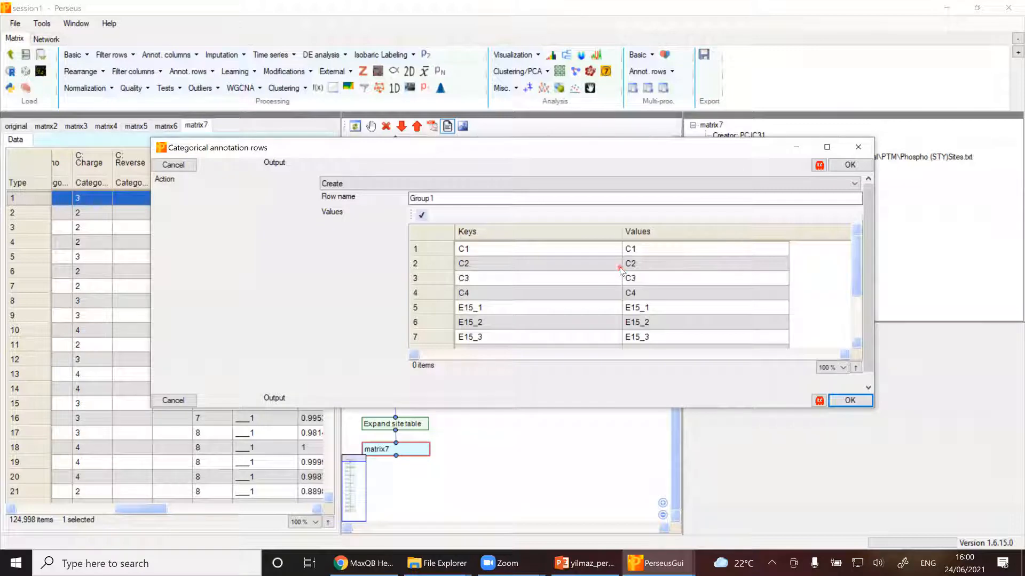
pyautogui.moveTo(571, 248); pyautogui.dragTo(575, 293)
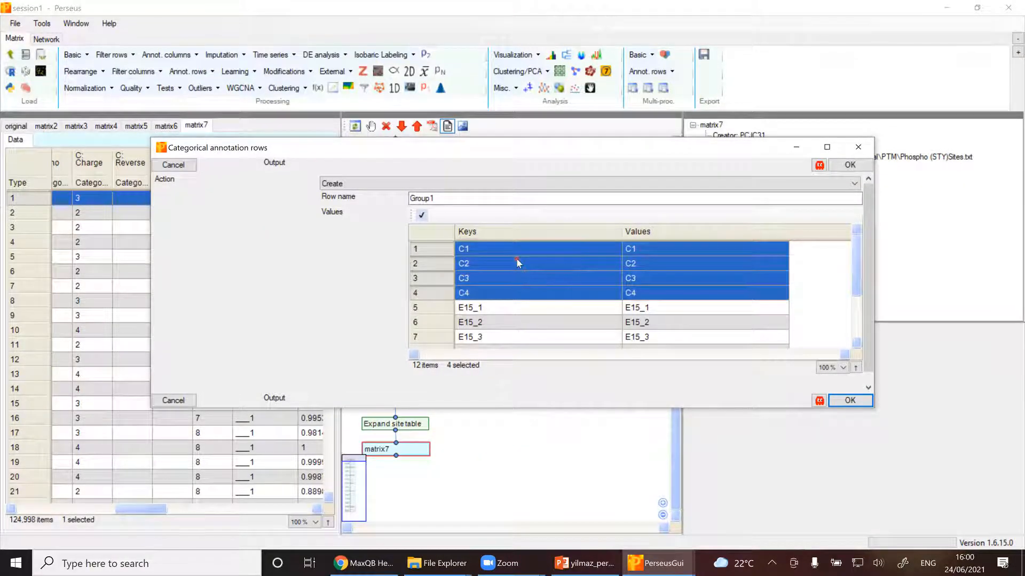
pyautogui.click(422, 215)
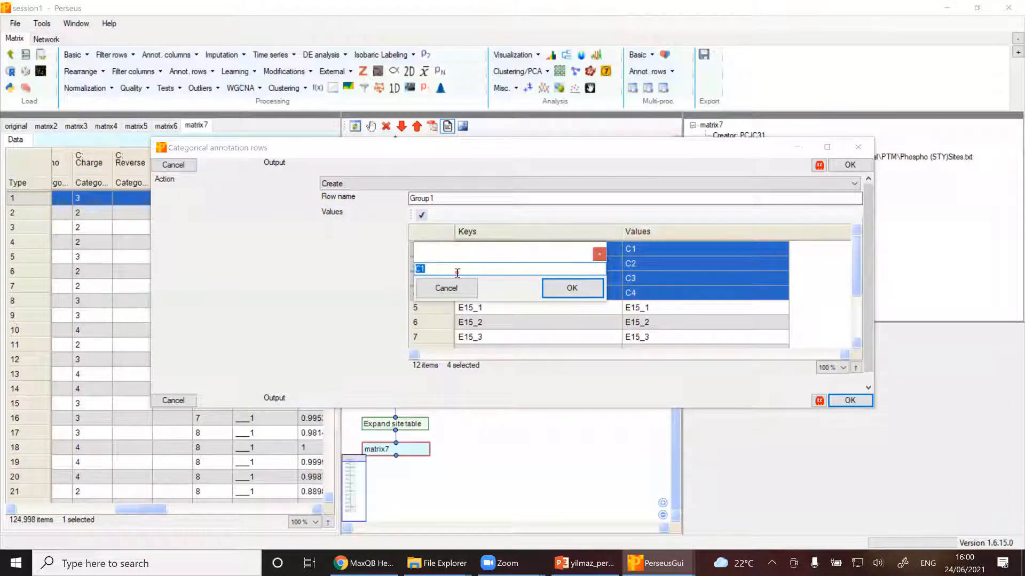
pyautogui.press('BackSpace')
pyautogui.press('Return')
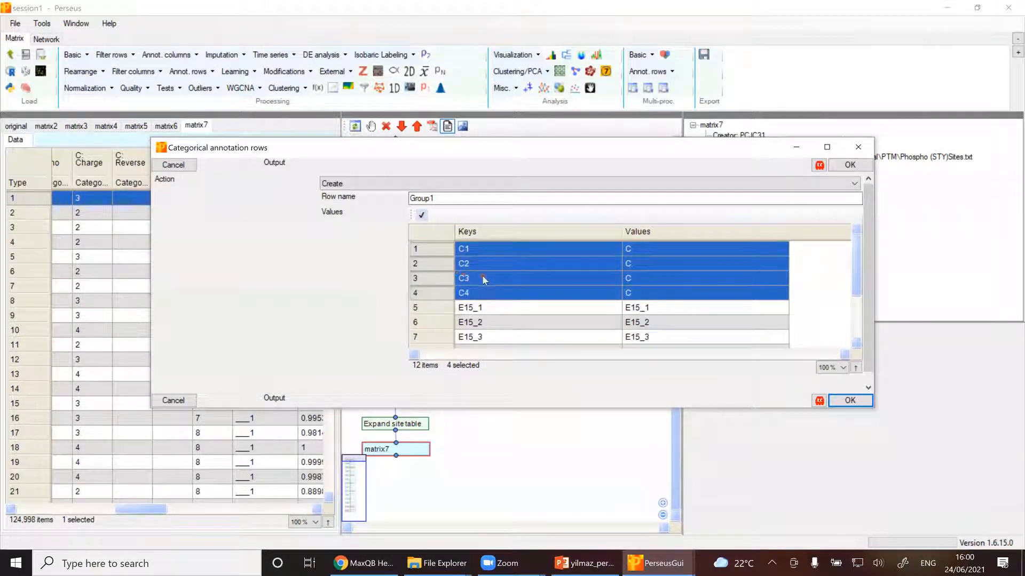
# Step: Assign samples E15_1 to E15_4 to group E15 in the Group1 annotation row
pyautogui.scroll(-1, 492, 309)
pyautogui.moveTo(491, 284); pyautogui.dragTo(471, 326)
pyautogui.click(422, 202)
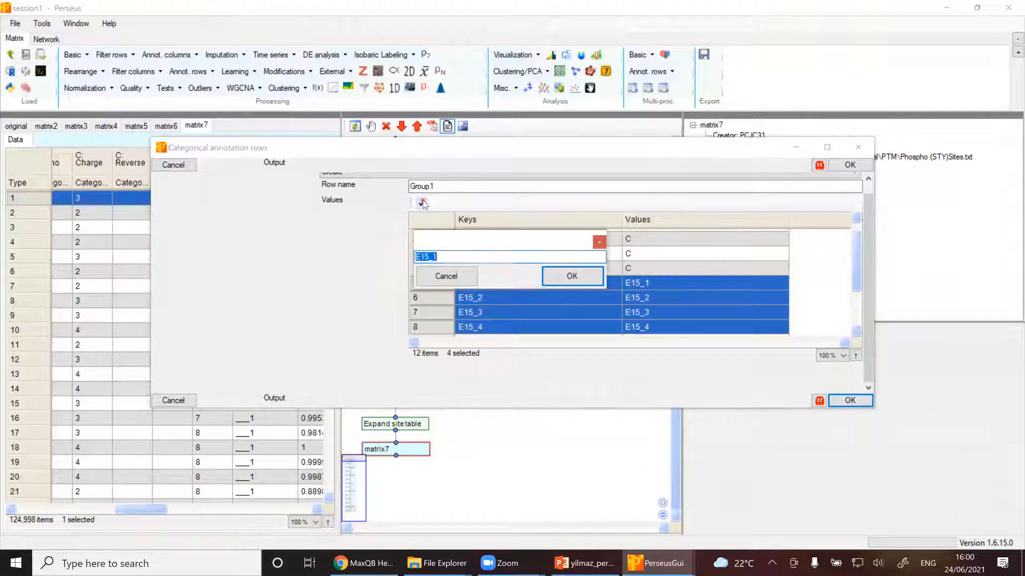
pyautogui.write('E')
pyautogui.press('BackSpace')
pyautogui.write('15')
pyautogui.press('Return')
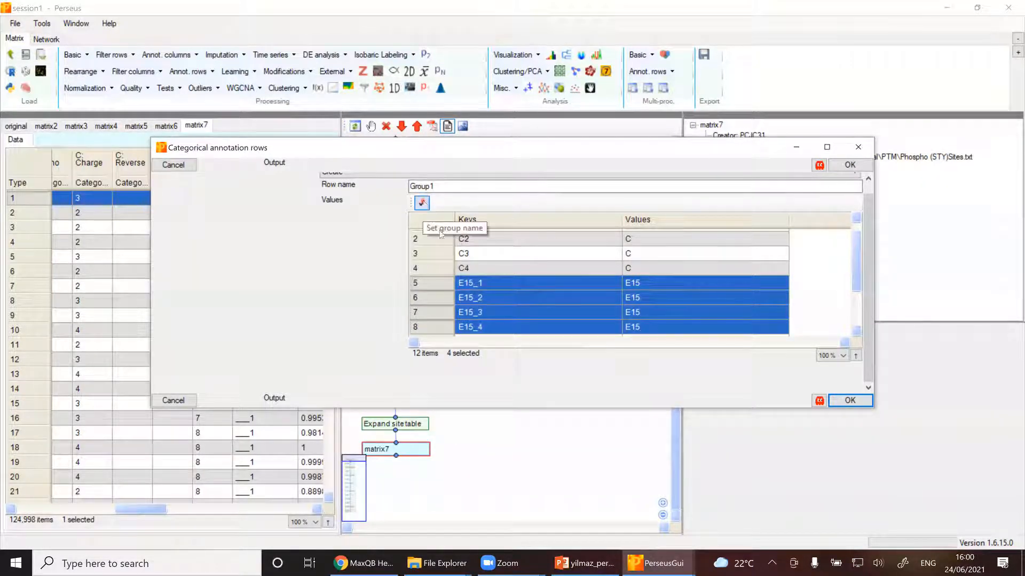
# Step: Assign samples N1 to N4 to group N and create the Group1 annotation row
pyautogui.scroll(-3, 502, 277)
pyautogui.moveTo(508, 295); pyautogui.dragTo(511, 322)
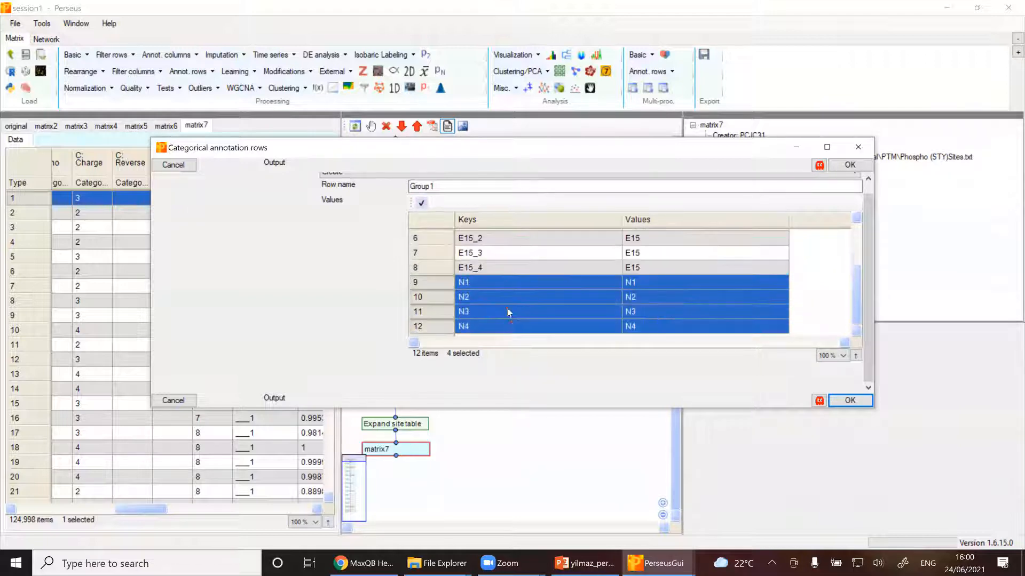
pyautogui.click(429, 205)
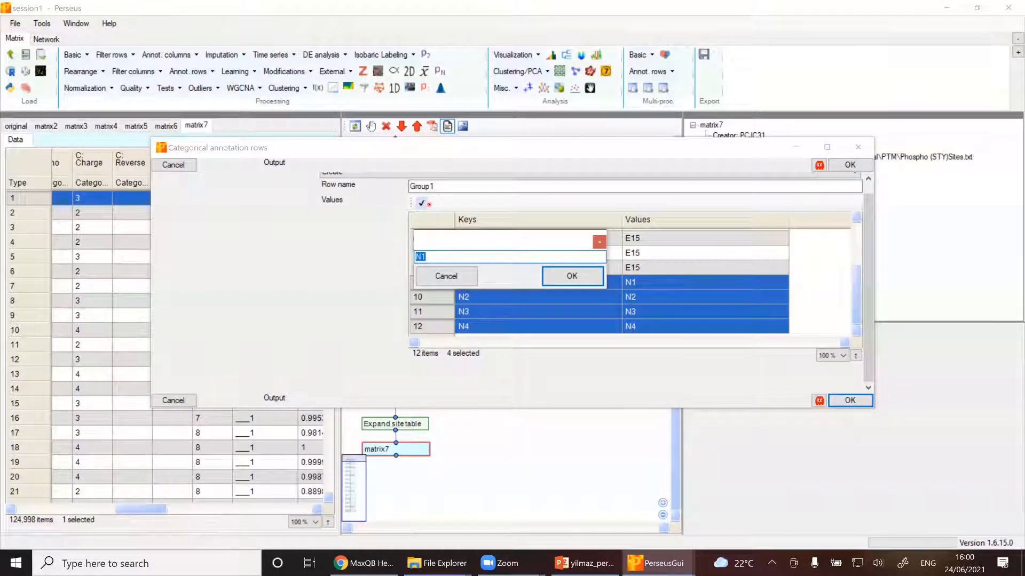
pyautogui.write('N')
pyautogui.press('Return')
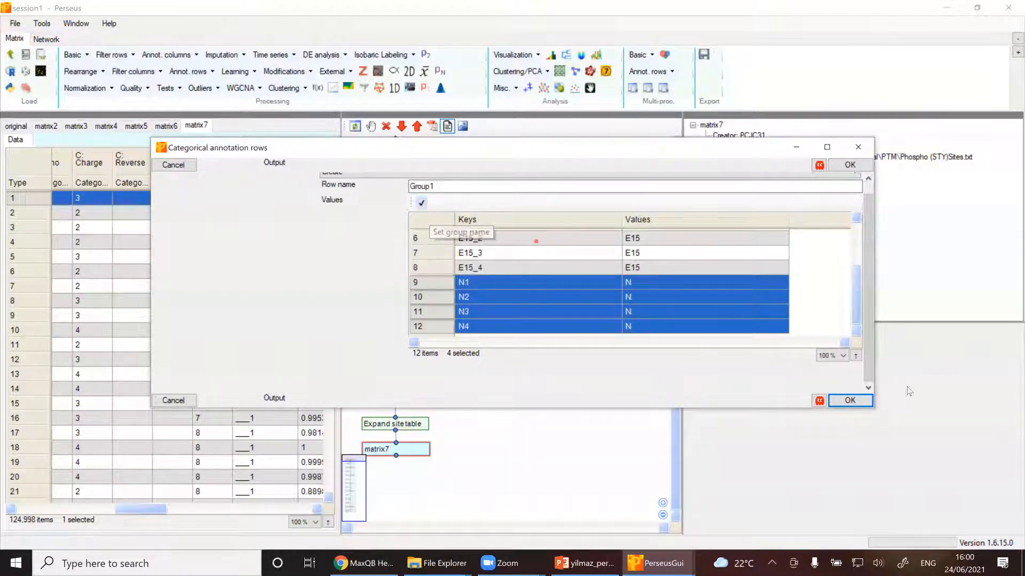
pyautogui.click(848, 401)
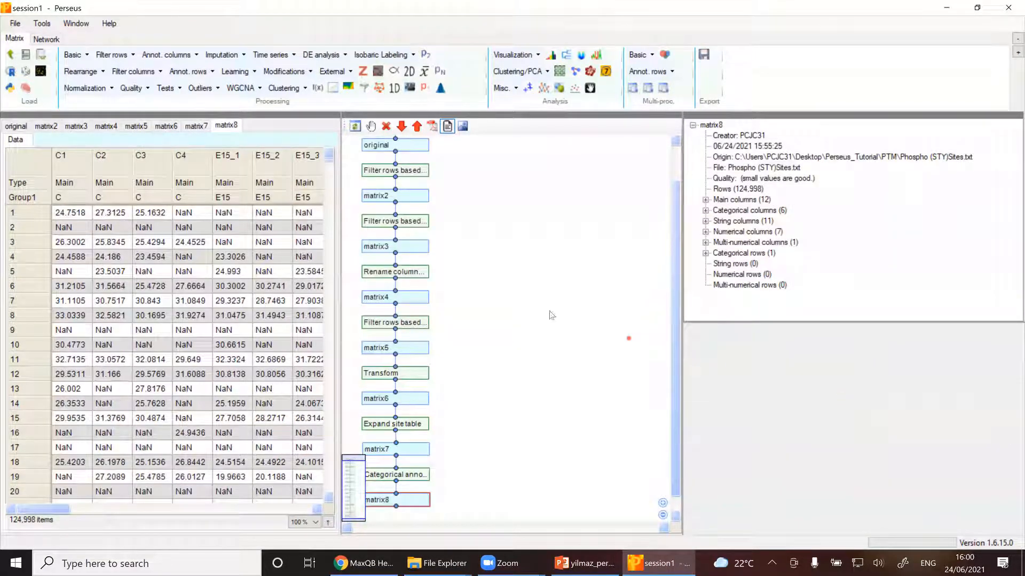
pyautogui.scroll(-1, 597, 347)
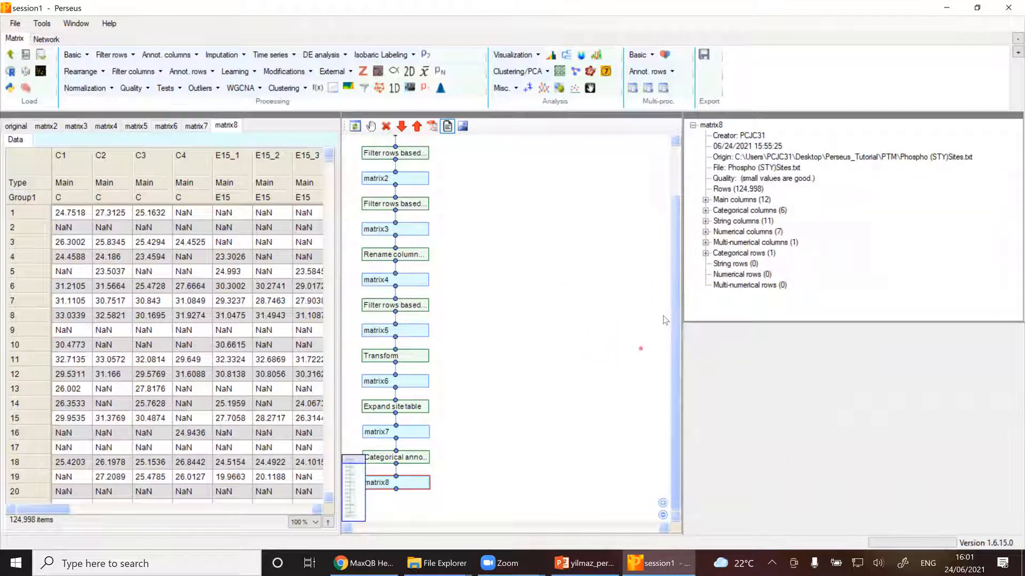
# Step: Filter the rows of matrix8 based on valid values, with a minimum percentage of 70 in total, reducing the matrix
pyautogui.click(520, 563)
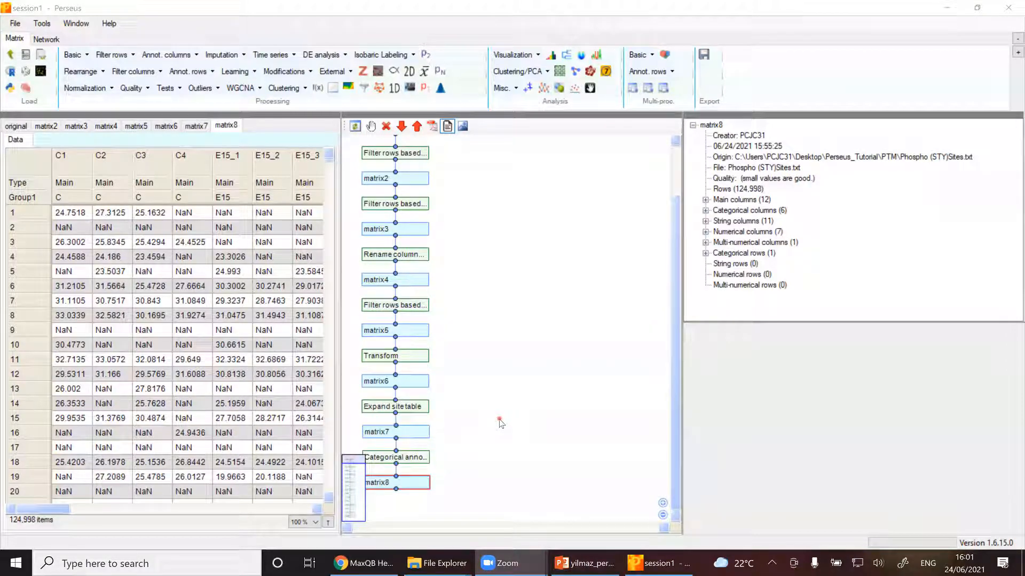
pyautogui.click(129, 60)
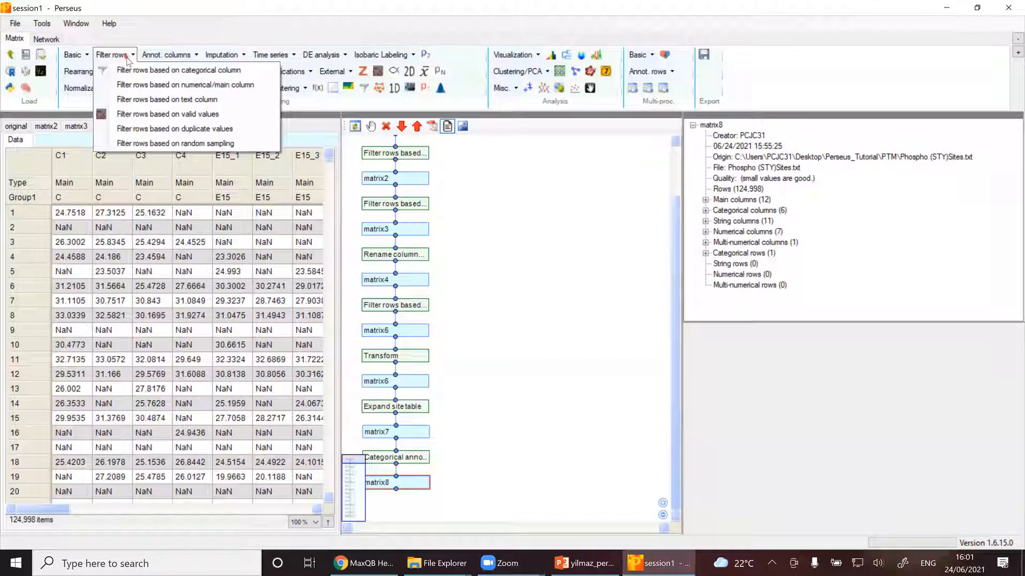
pyautogui.click(128, 113)
pyautogui.click(376, 203)
pyautogui.click(376, 219)
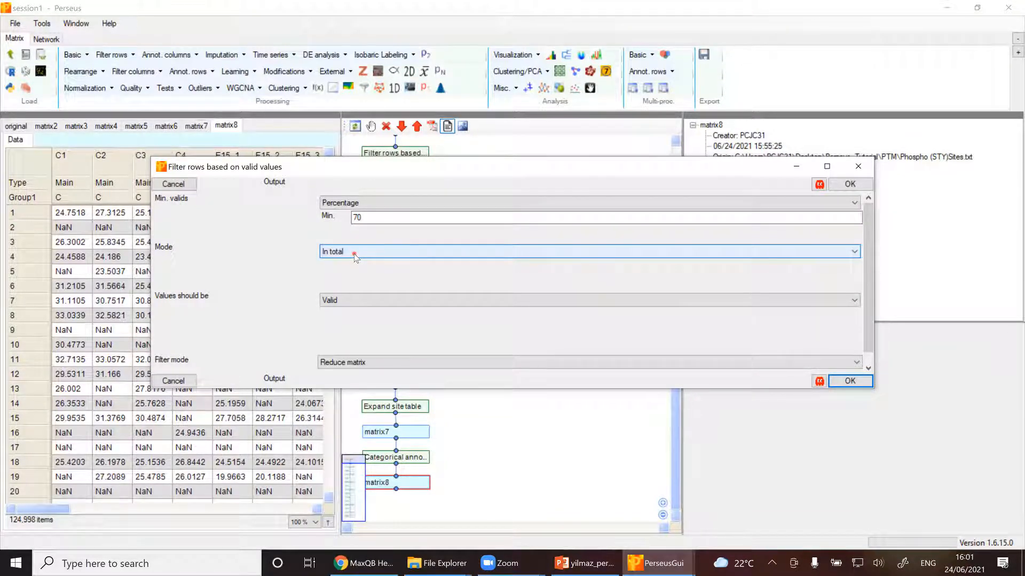
pyautogui.click(866, 382)
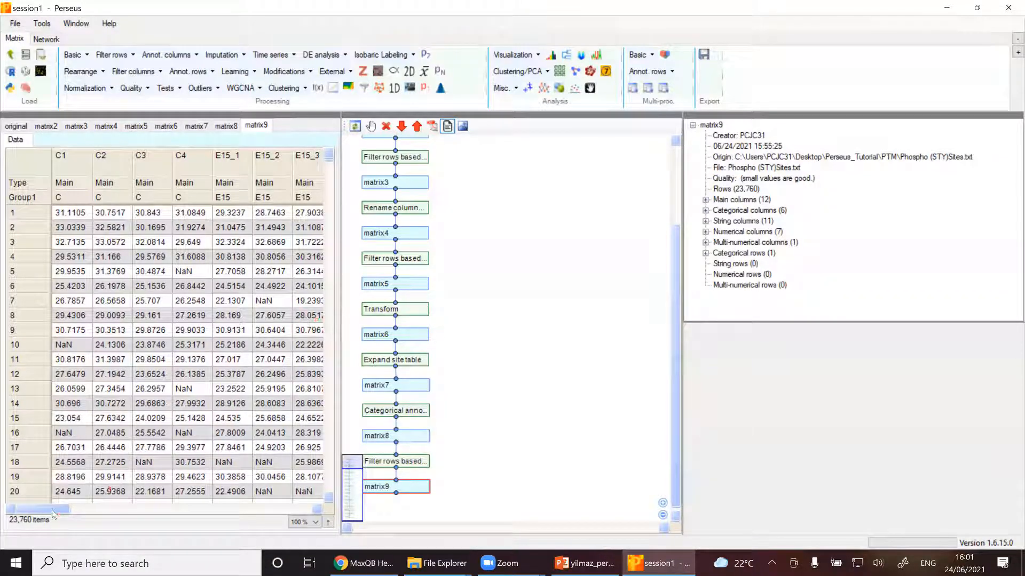
pyautogui.moveTo(52, 510); pyautogui.dragTo(114, 520)
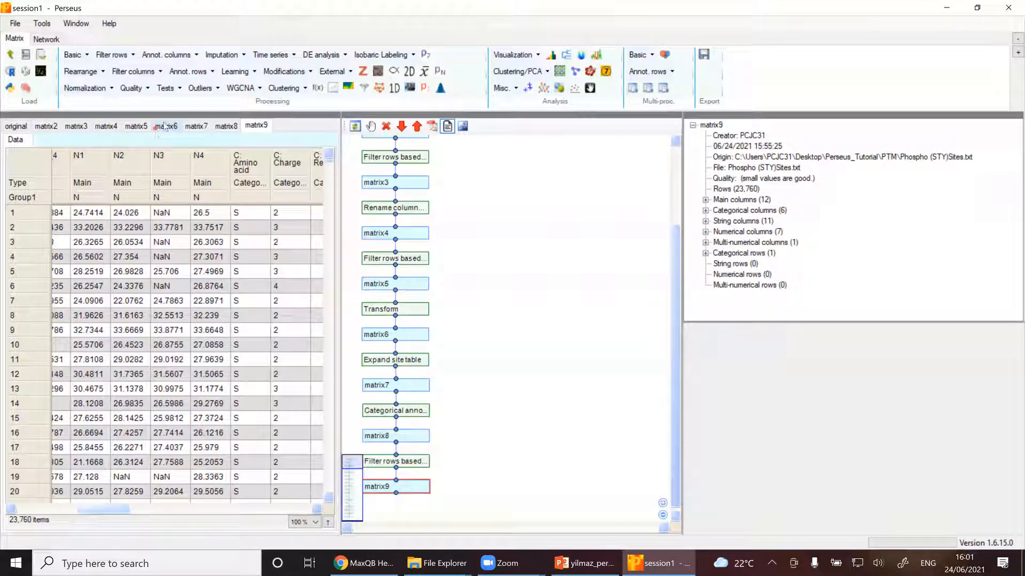
# Step: Check the valid-values filter's parameters, and branch off matrix8 with a second valid-values filter at minimum 70 percent in total, reducing the matrix
pyautogui.click(417, 464)
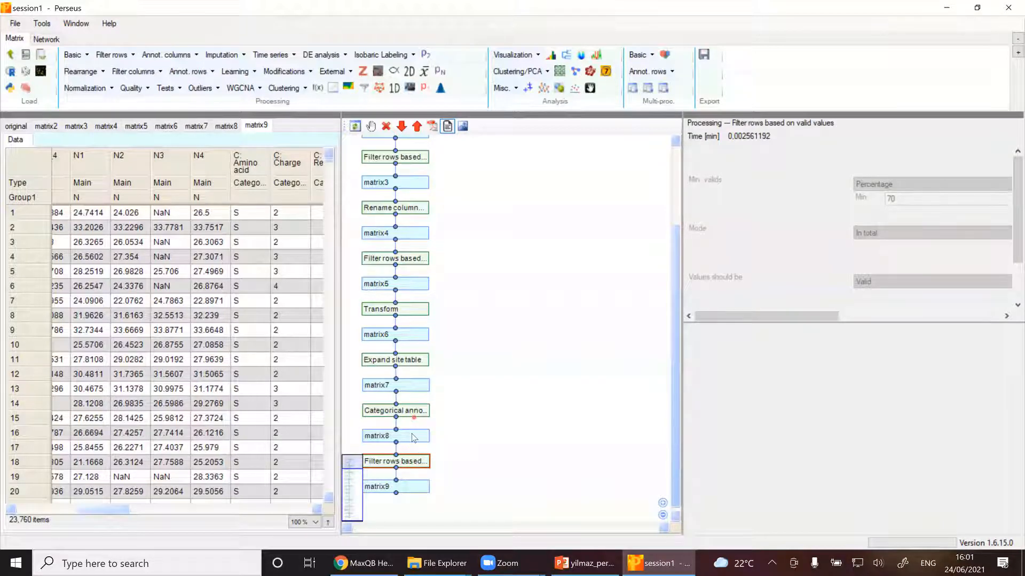
pyautogui.click(413, 437)
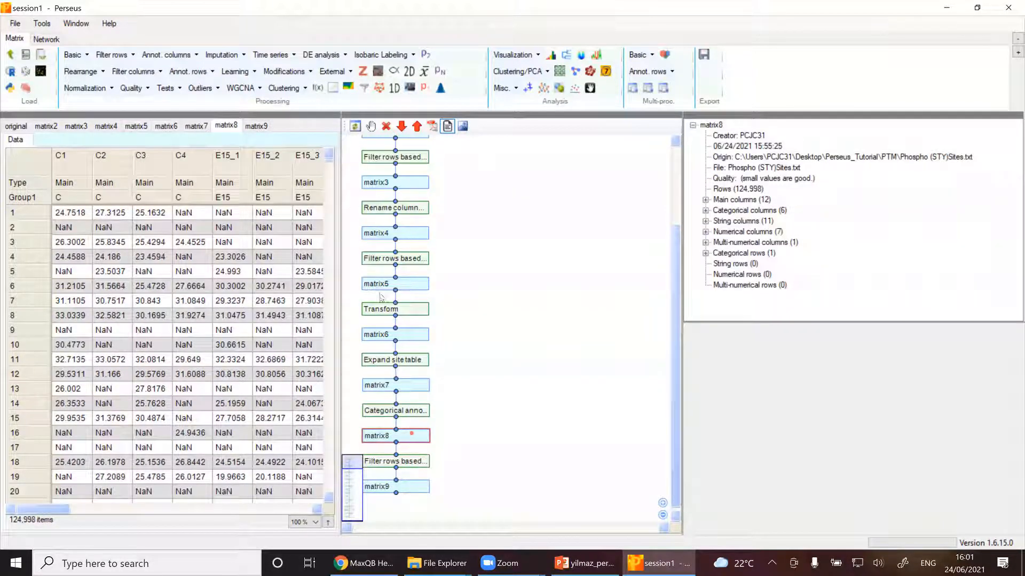
pyautogui.click(110, 55)
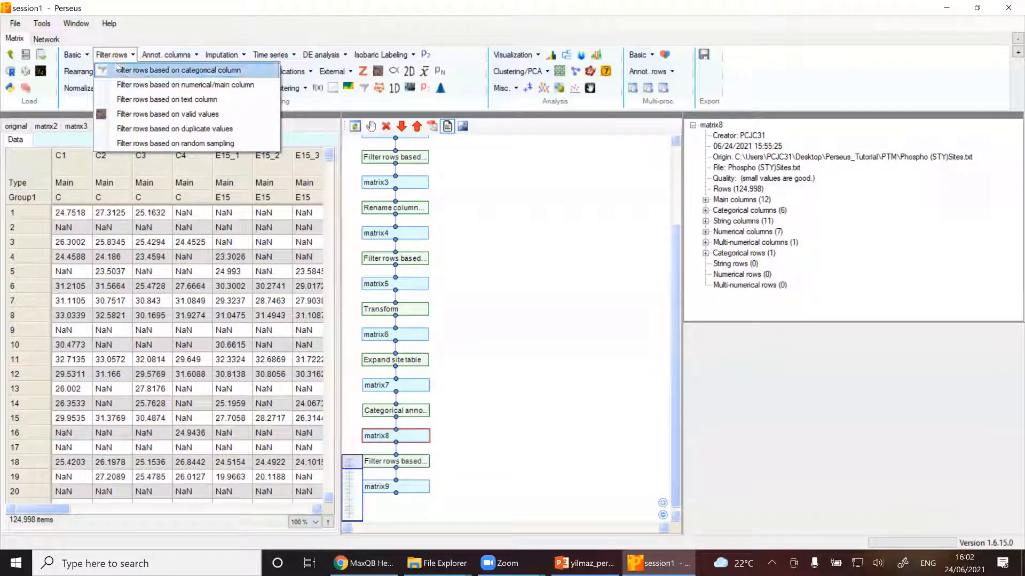
pyautogui.click(128, 114)
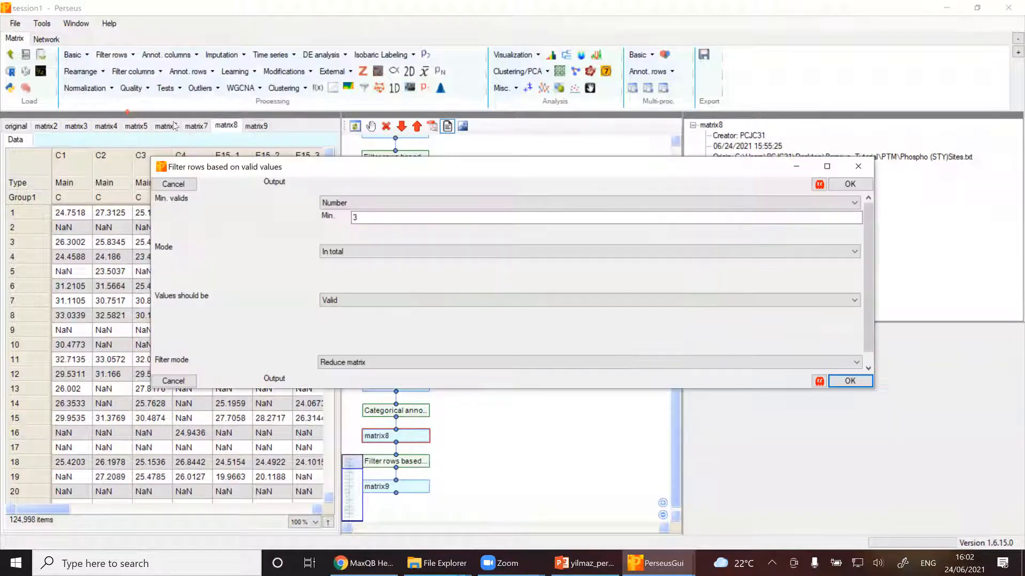
pyautogui.click(356, 205)
pyautogui.click(361, 224)
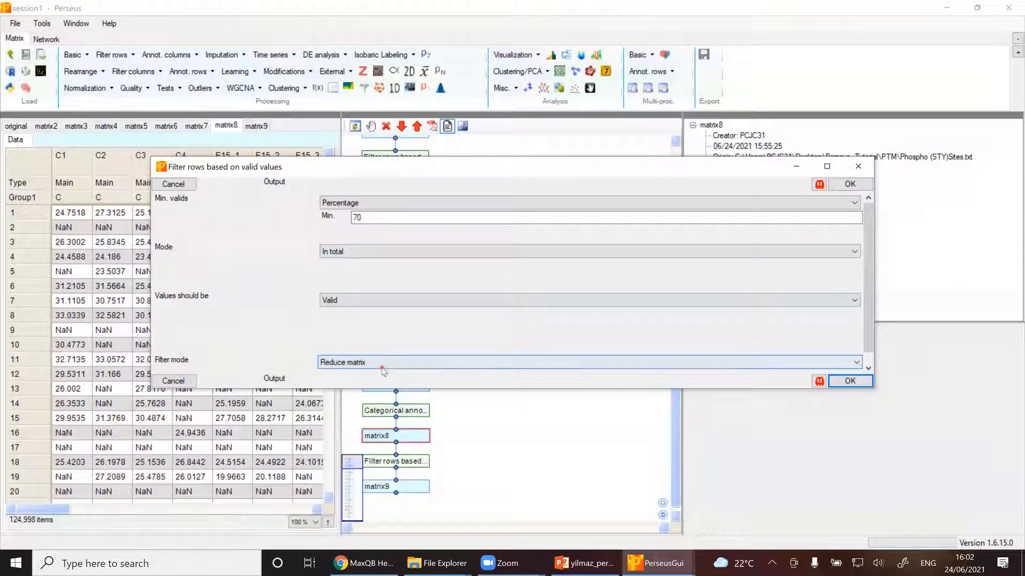
pyautogui.click(857, 382)
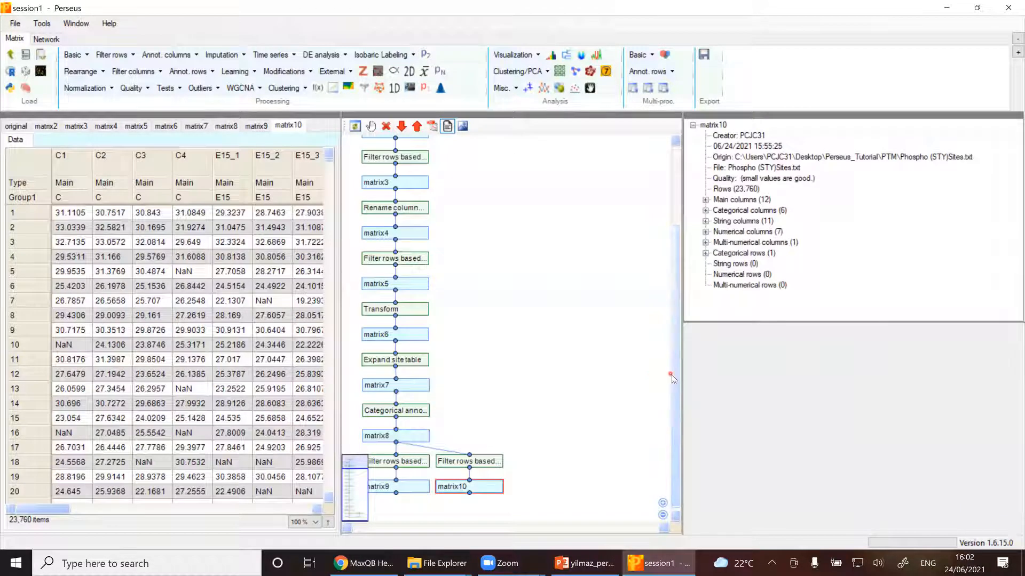
# Step: Replace missing values in all main columns of matrix10 from a normal distribution, with width 0.3 and down shift 1.8, separately for each column
pyautogui.scroll(-1, 676, 379)
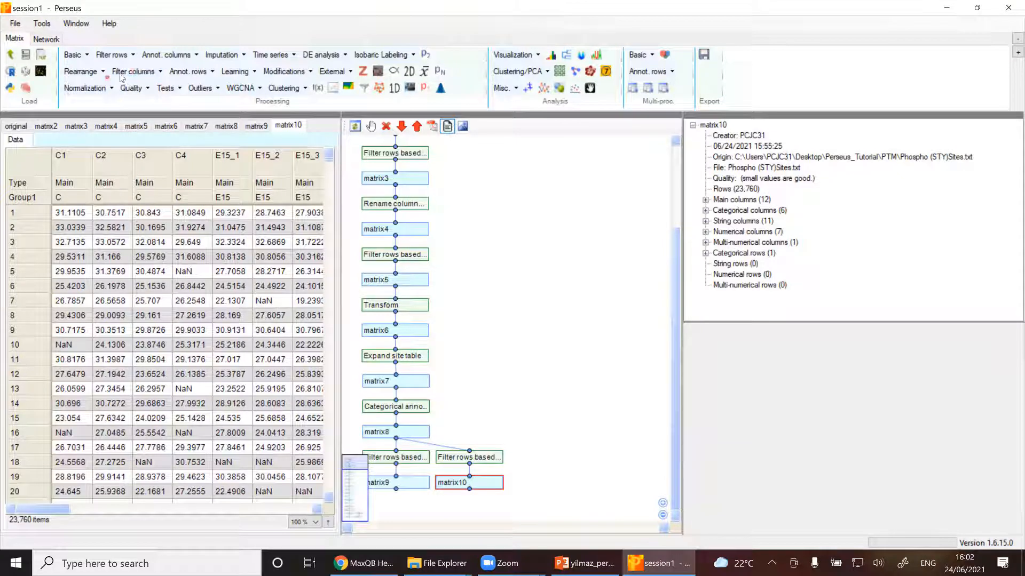
pyautogui.click(223, 56)
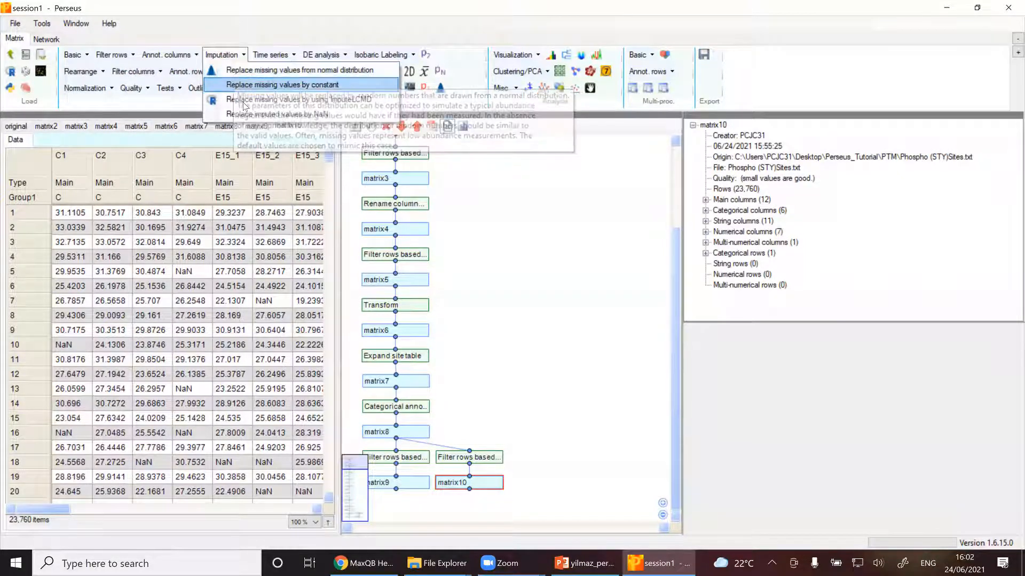
pyautogui.click(254, 72)
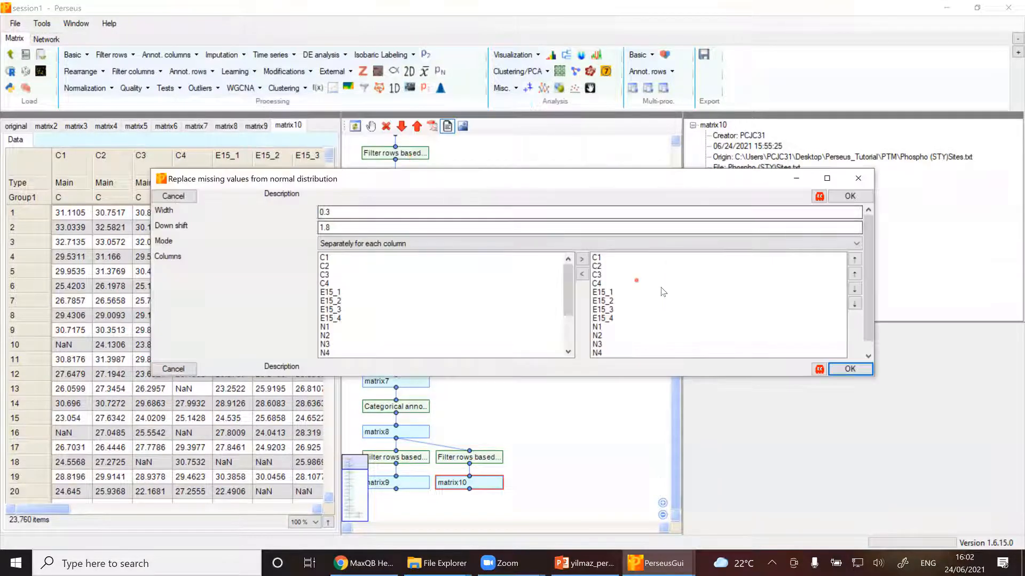
pyautogui.click(859, 370)
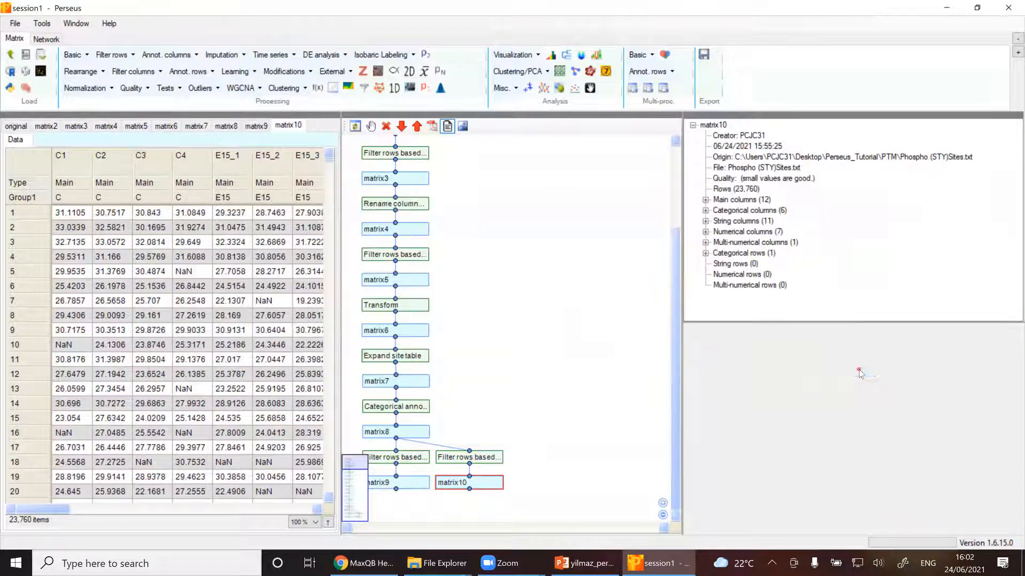
pyautogui.moveTo(677, 396); pyautogui.dragTo(682, 449)
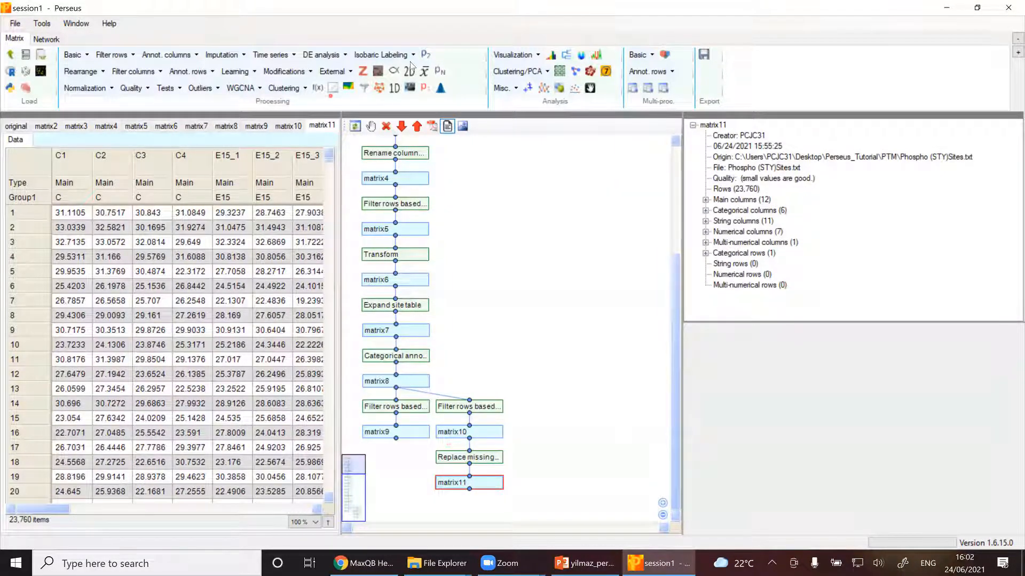
# Step: Create histograms of all main columns of the imputed matrix11, and highlight the imputed values in them
pyautogui.click(552, 55)
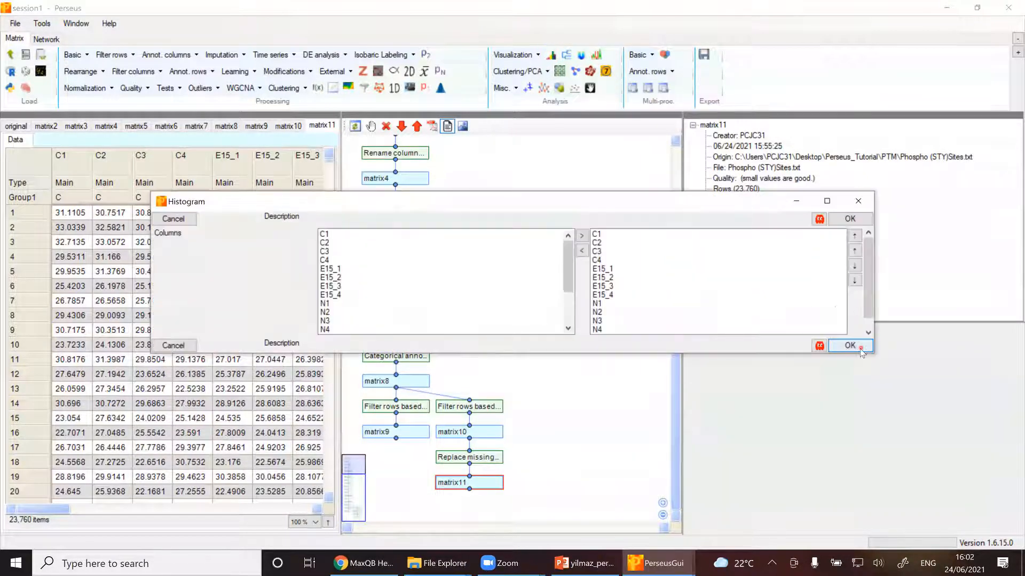
pyautogui.click(849, 346)
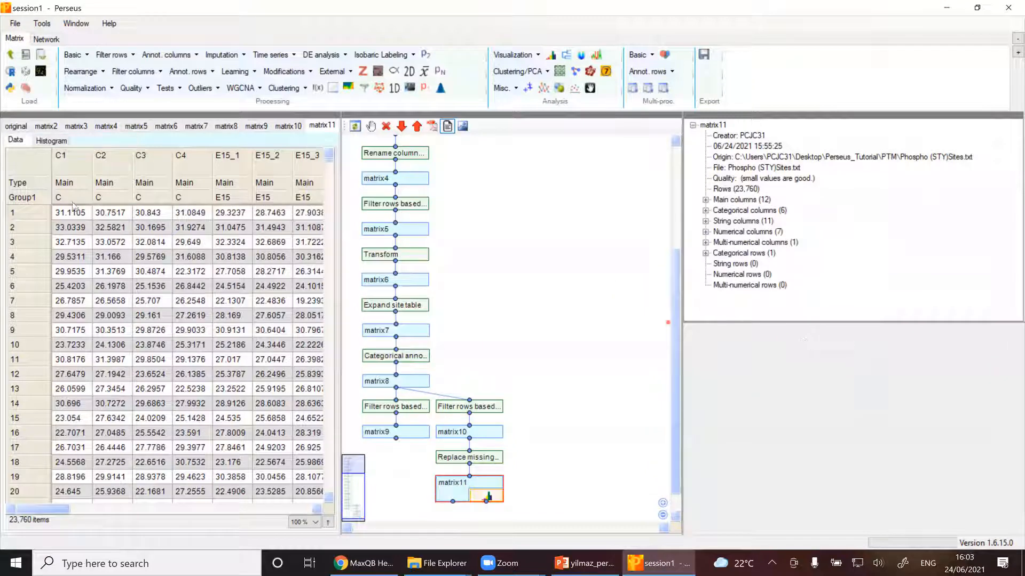
pyautogui.click(48, 141)
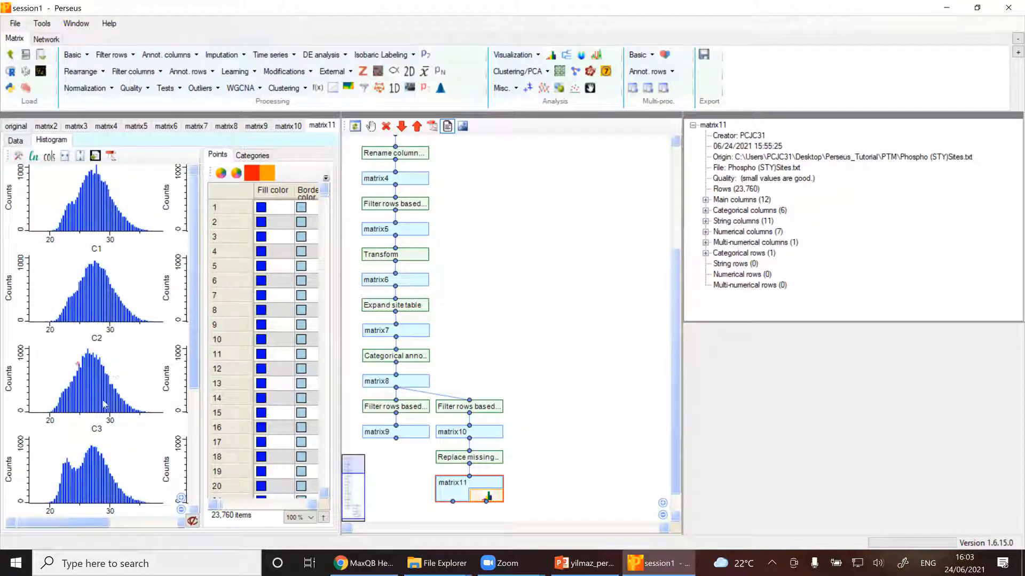
pyautogui.click(325, 178)
pyautogui.click(323, 193)
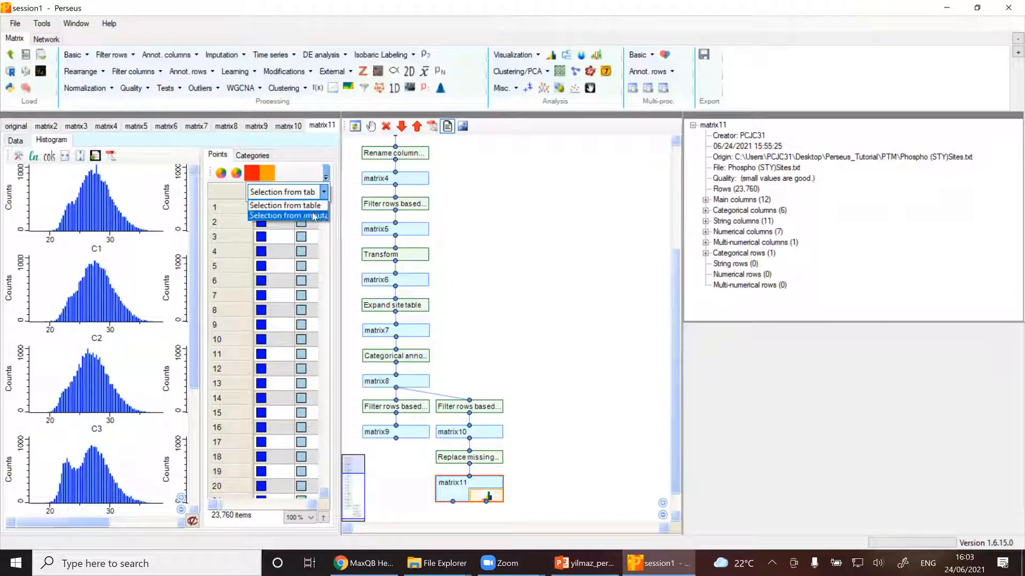
pyautogui.click(312, 217)
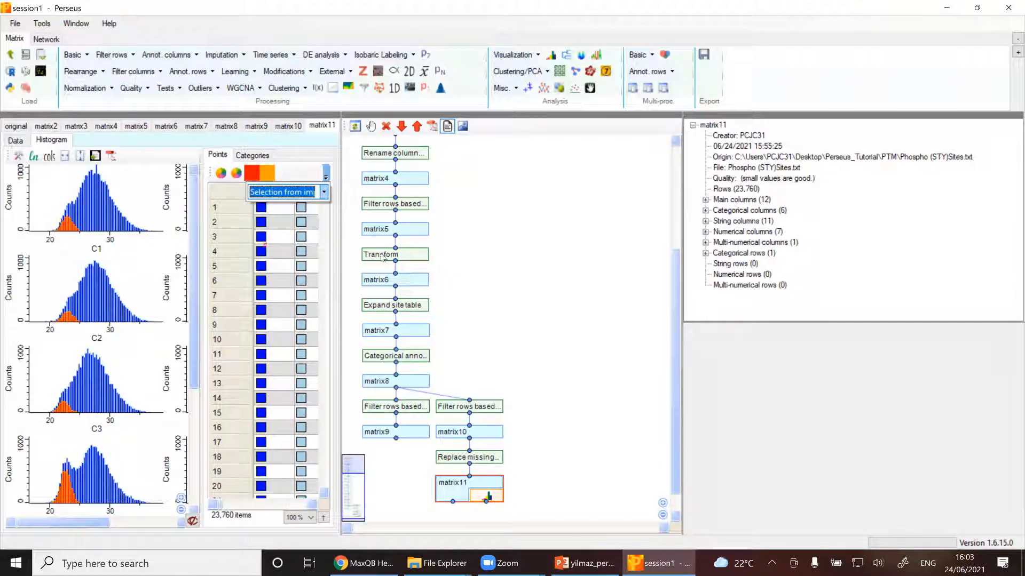
# Step: Run a multiple-sample ANOVA test on matrix11 grouped by Group1, with S0 0, permutation-based FDR 0.05 and 250 randomizations
pyautogui.scroll(-1, 678, 388)
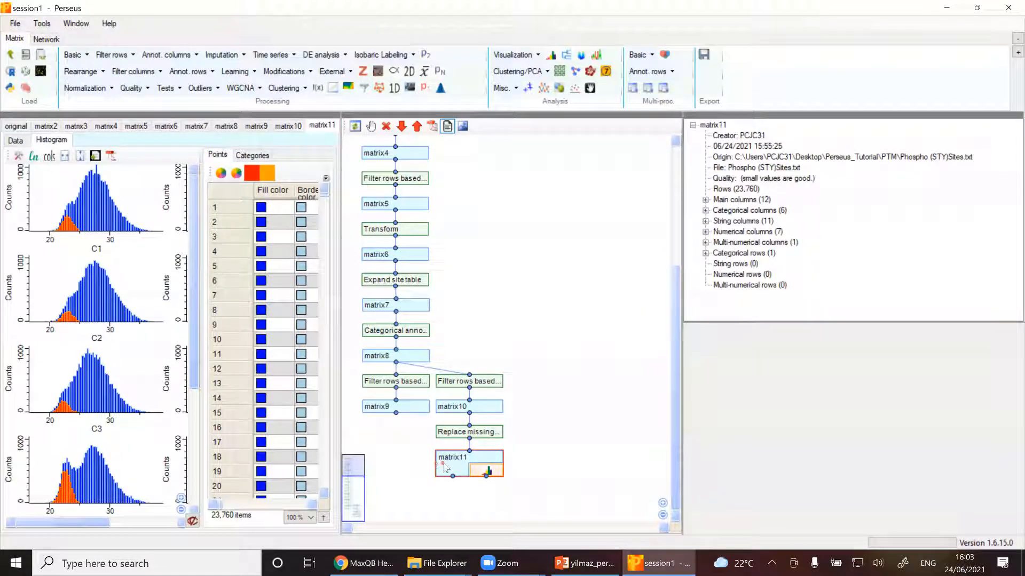
pyautogui.click(180, 88)
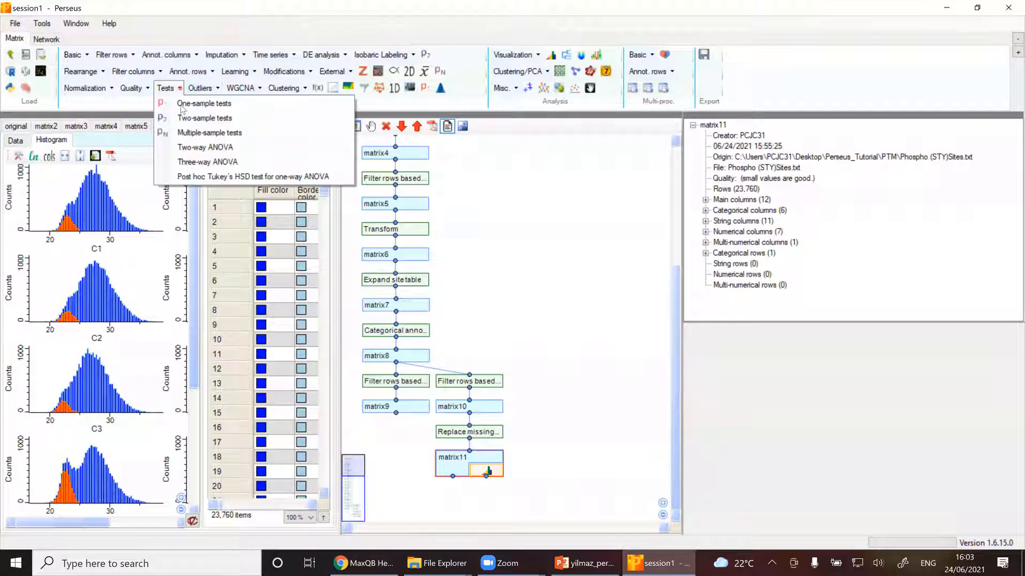
pyautogui.click(208, 133)
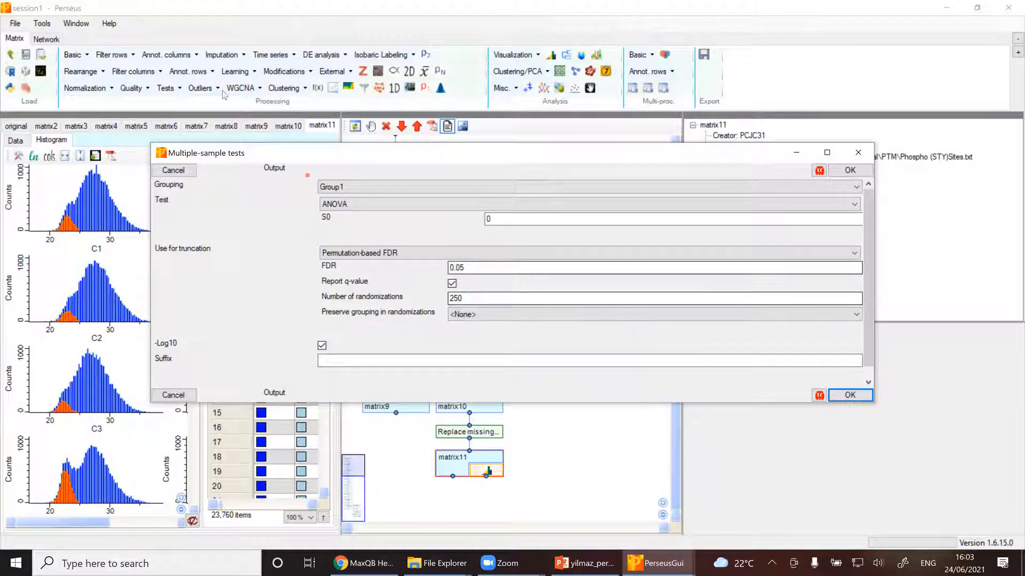
pyautogui.click(177, 89)
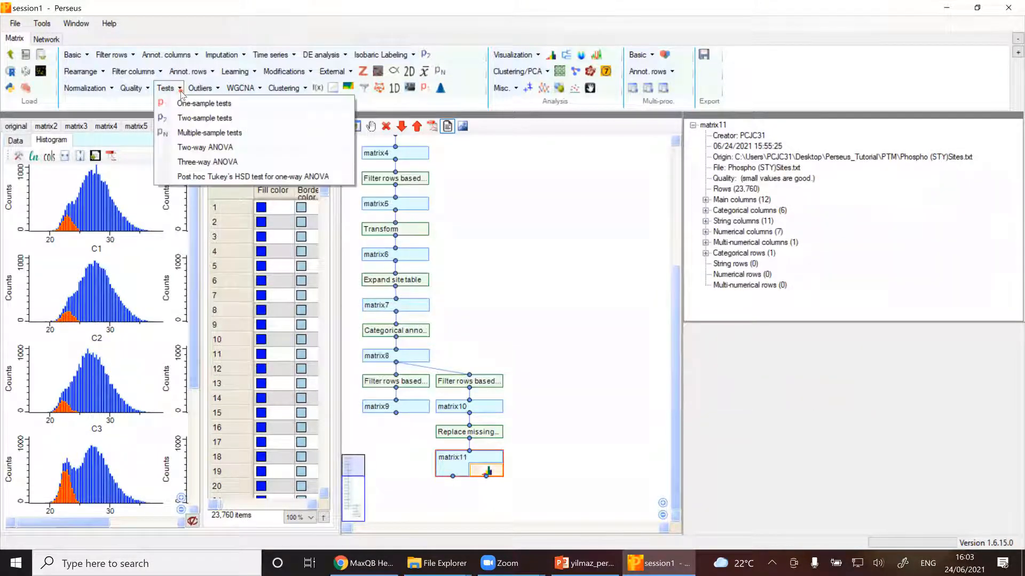
pyautogui.click(186, 134)
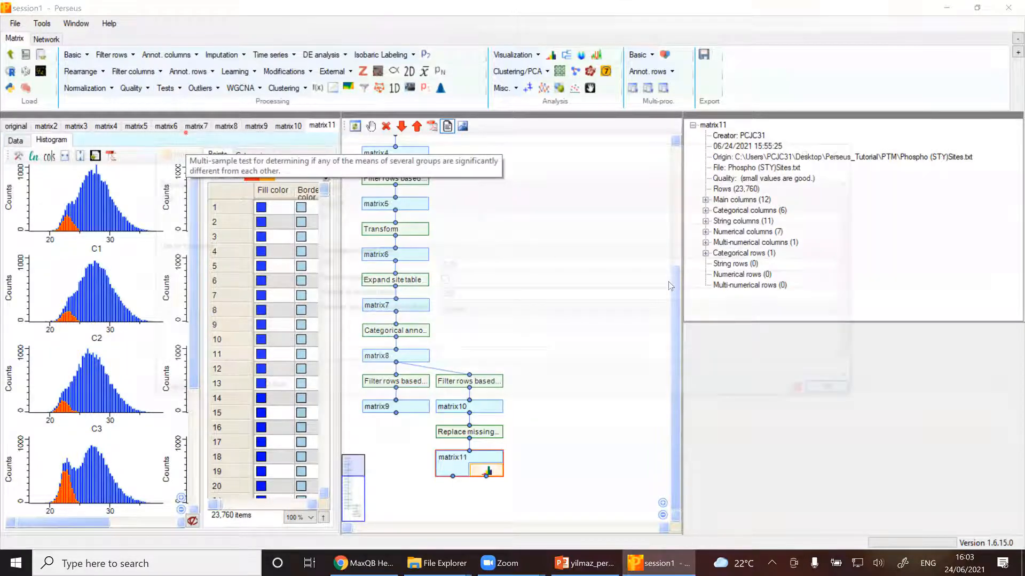
pyautogui.click(843, 396)
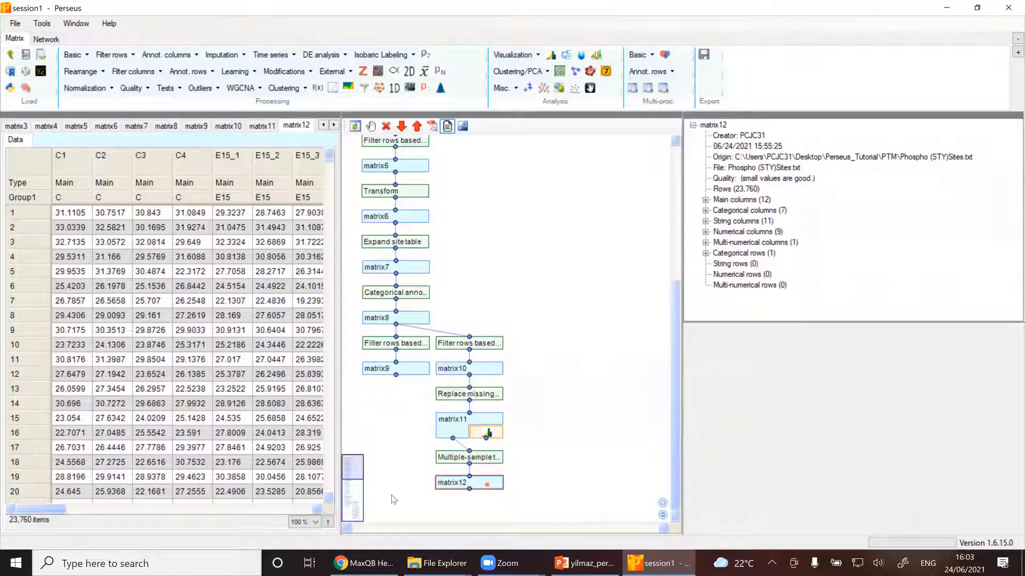
# Step: Filter the rows of matrix12 by the ANOVA Significant column, keeping rows that match + and reducing the matrix
pyautogui.moveTo(42, 508); pyautogui.dragTo(145, 519)
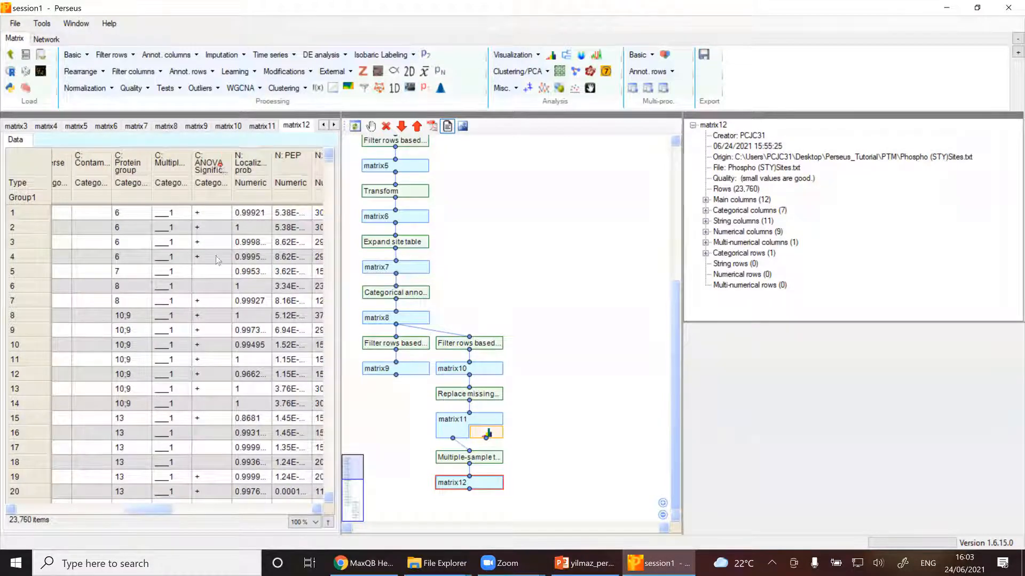
pyautogui.moveTo(168, 514); pyautogui.dragTo(165, 485)
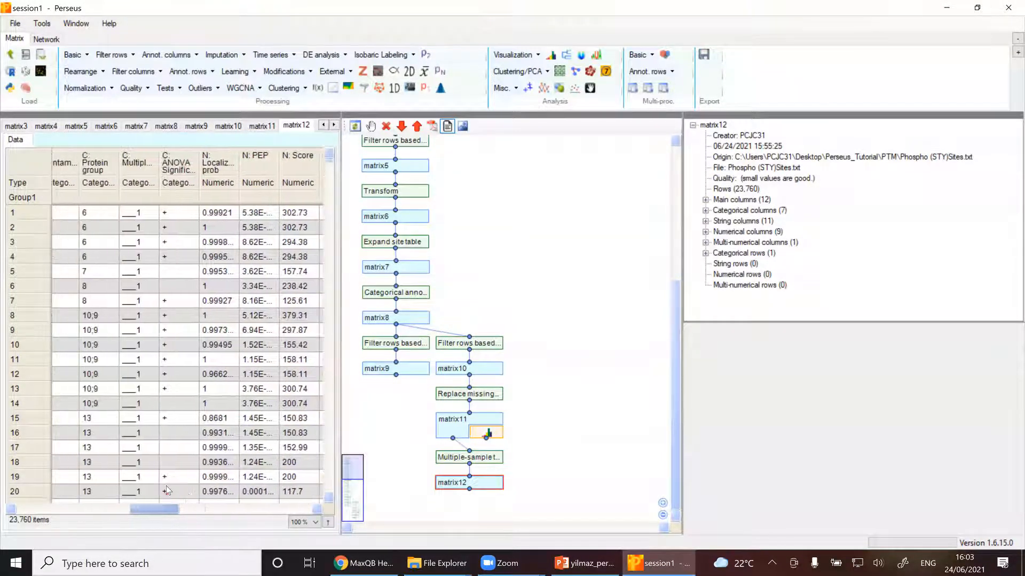
pyautogui.click(133, 56)
pyautogui.click(136, 71)
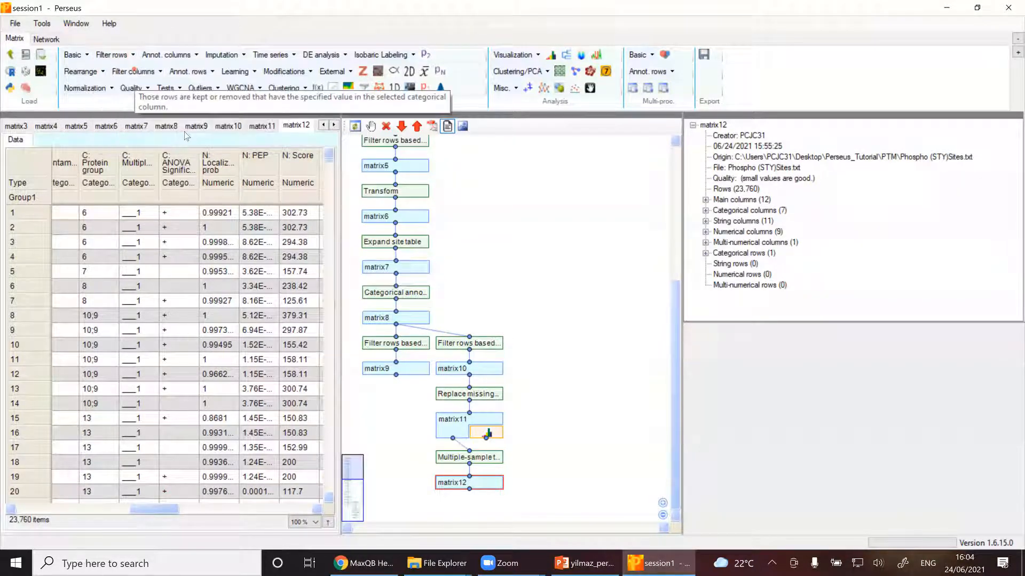
pyautogui.click(372, 210)
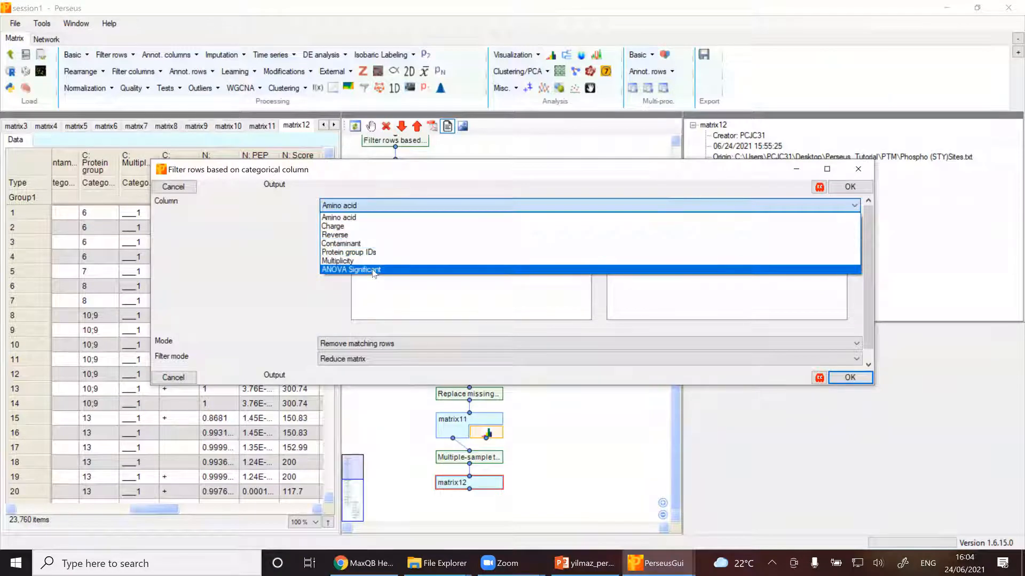
pyautogui.click(373, 271)
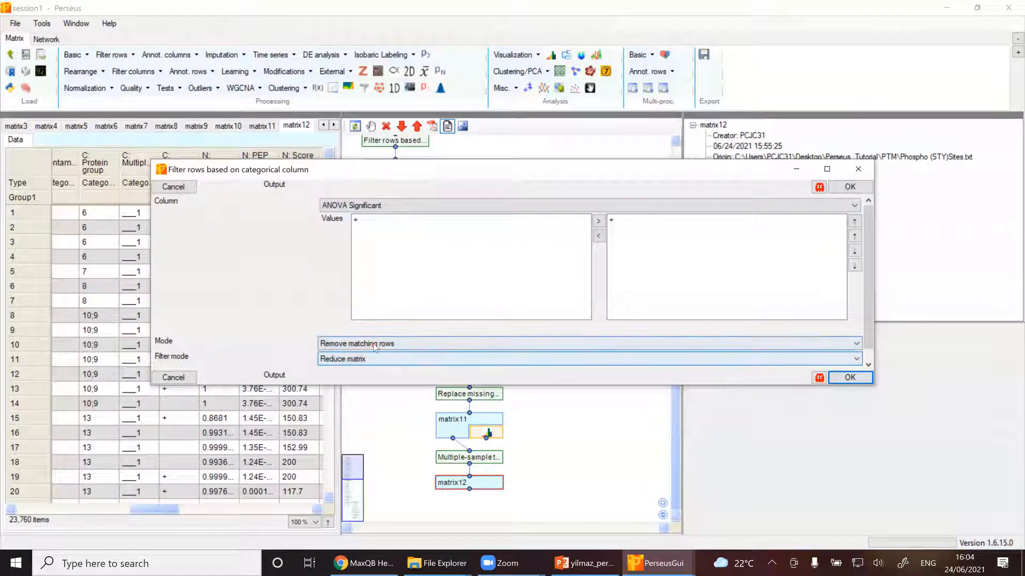
pyautogui.click(373, 344)
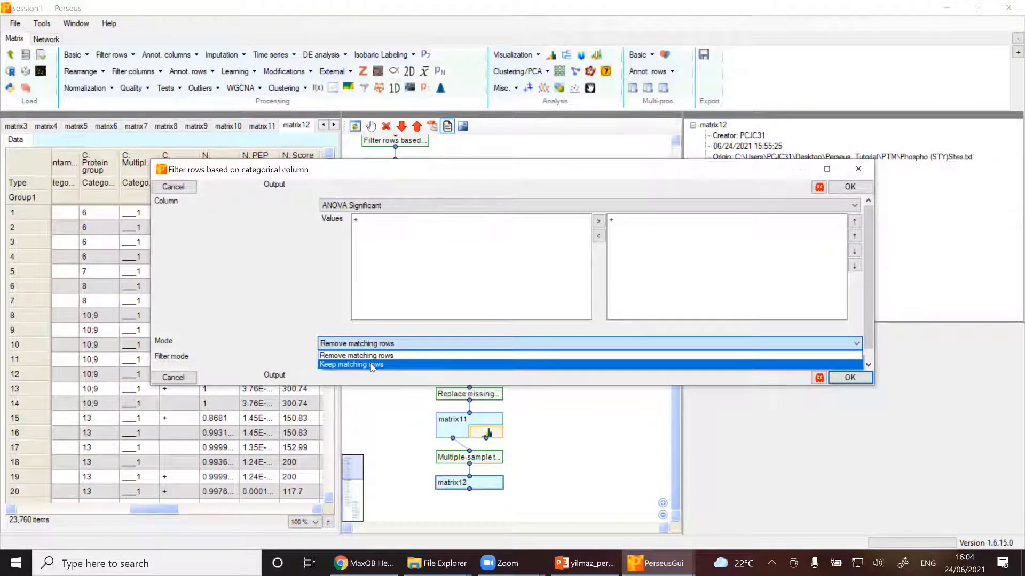
pyautogui.click(372, 365)
pyautogui.click(848, 378)
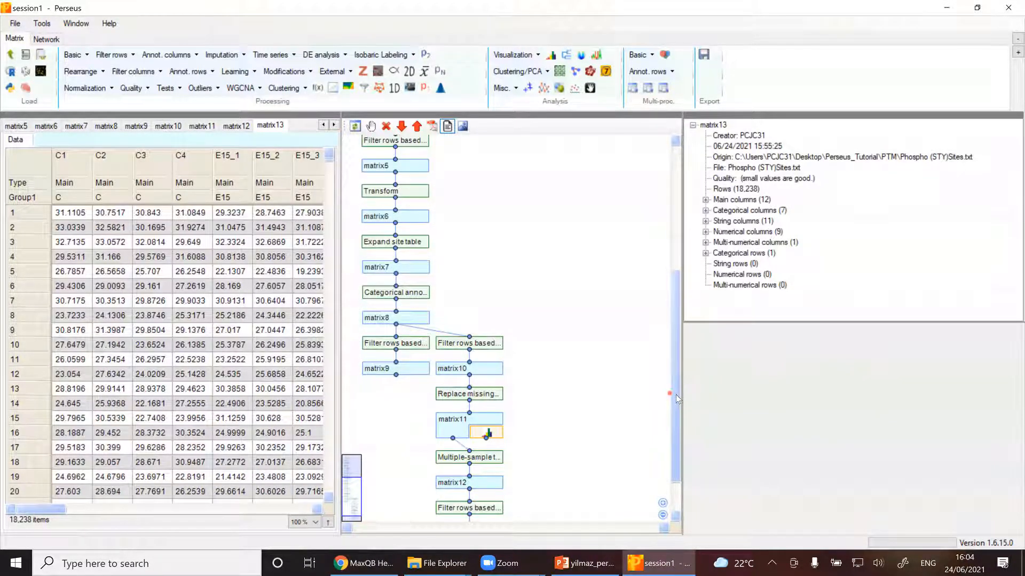
# Step: Z-score the rows of matrix13 with no grouping
pyautogui.moveTo(675, 395); pyautogui.dragTo(677, 434)
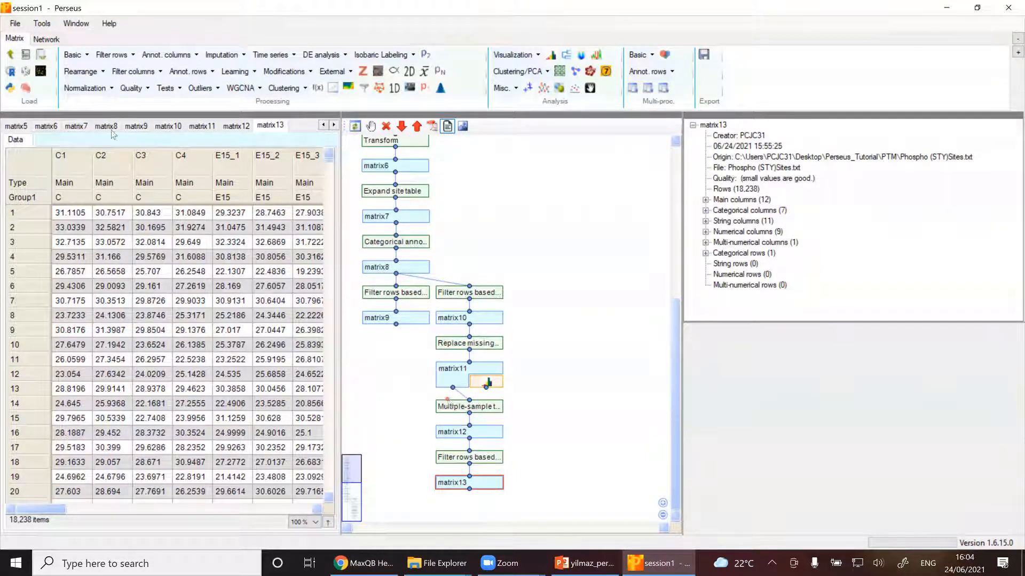
pyautogui.click(96, 88)
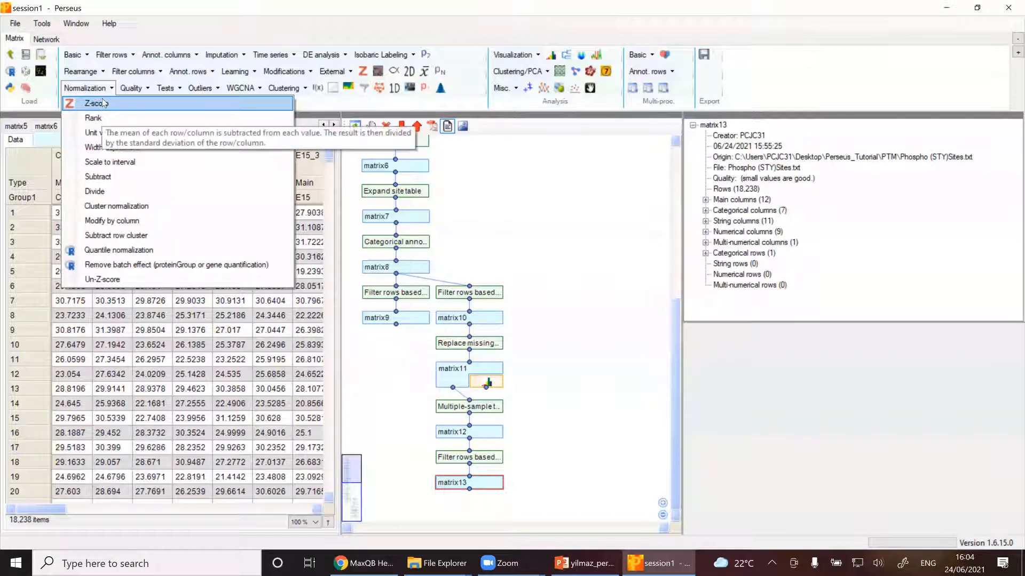
pyautogui.click(102, 103)
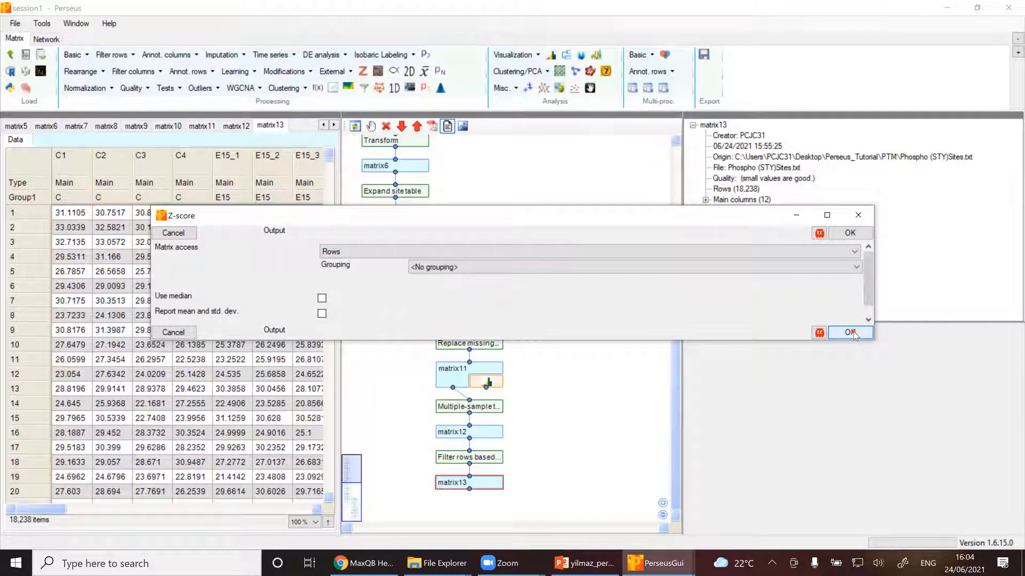
pyautogui.click(851, 333)
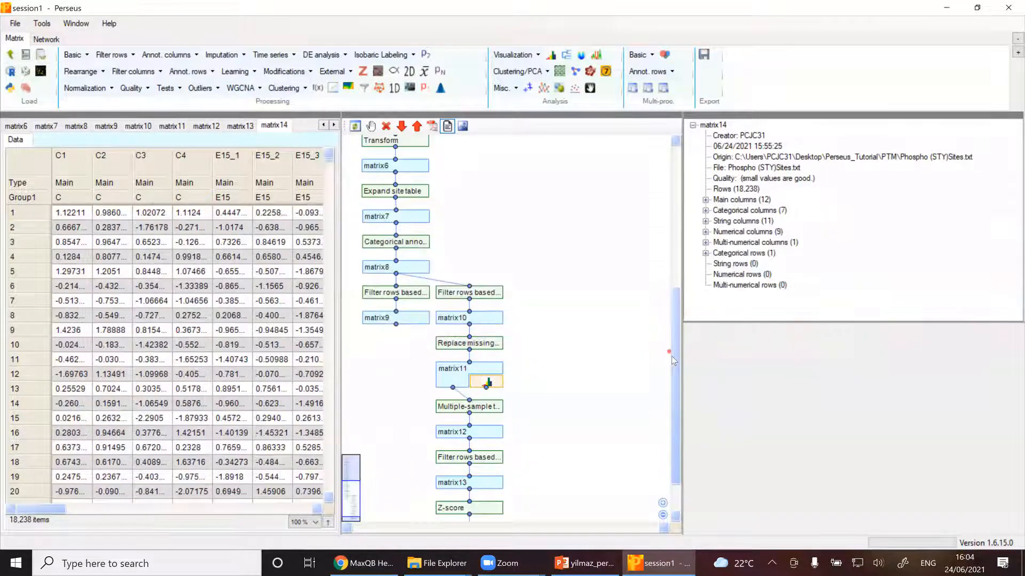
# Step: Cluster matrix14 hierarchically by rows and columns, using Euclidean distance, average linkage and 300 k-means clusters, and show its heat map
pyautogui.moveTo(678, 360); pyautogui.dragTo(679, 392)
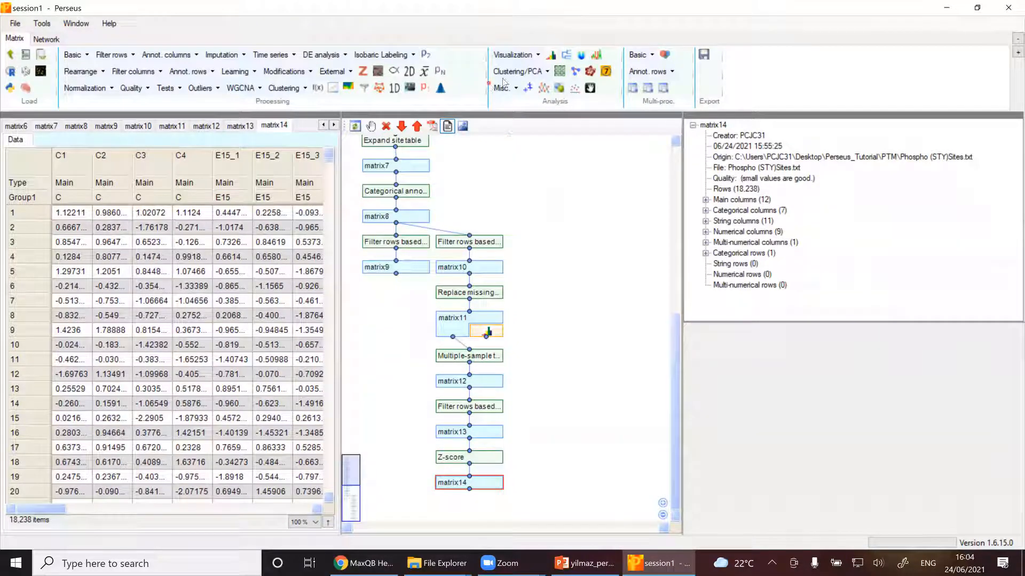
pyautogui.click(566, 54)
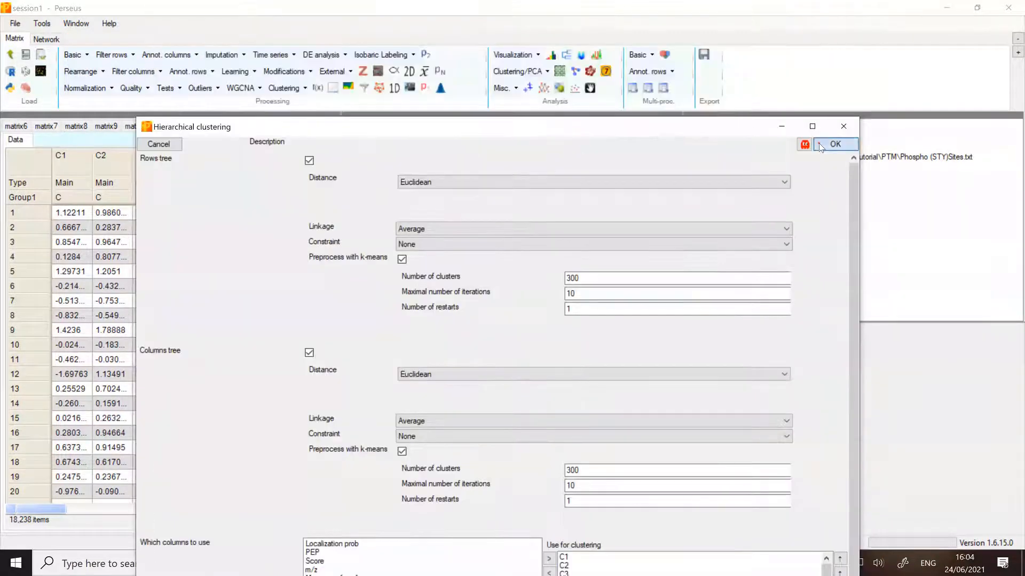
pyautogui.click(851, 143)
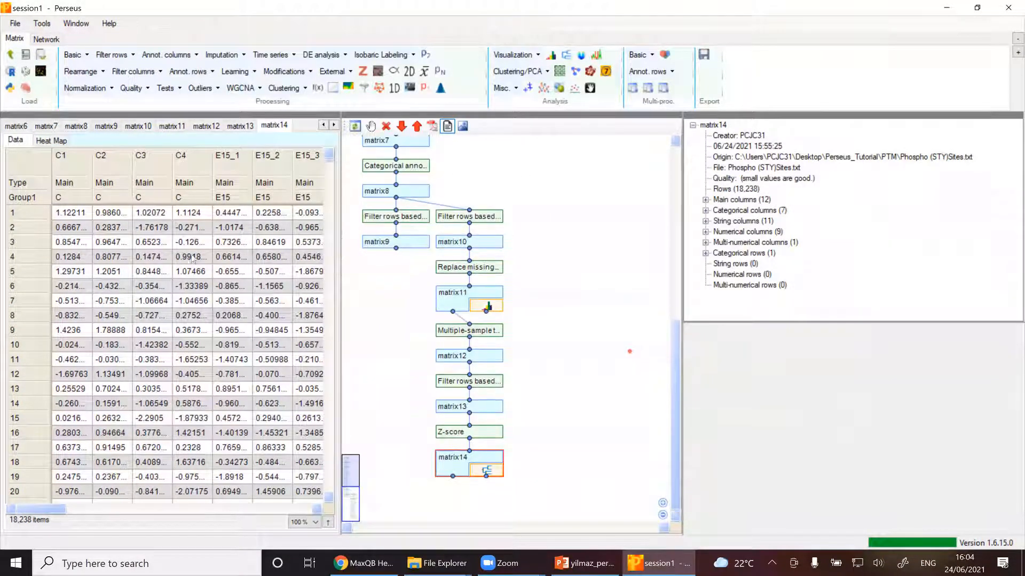
pyautogui.click(59, 142)
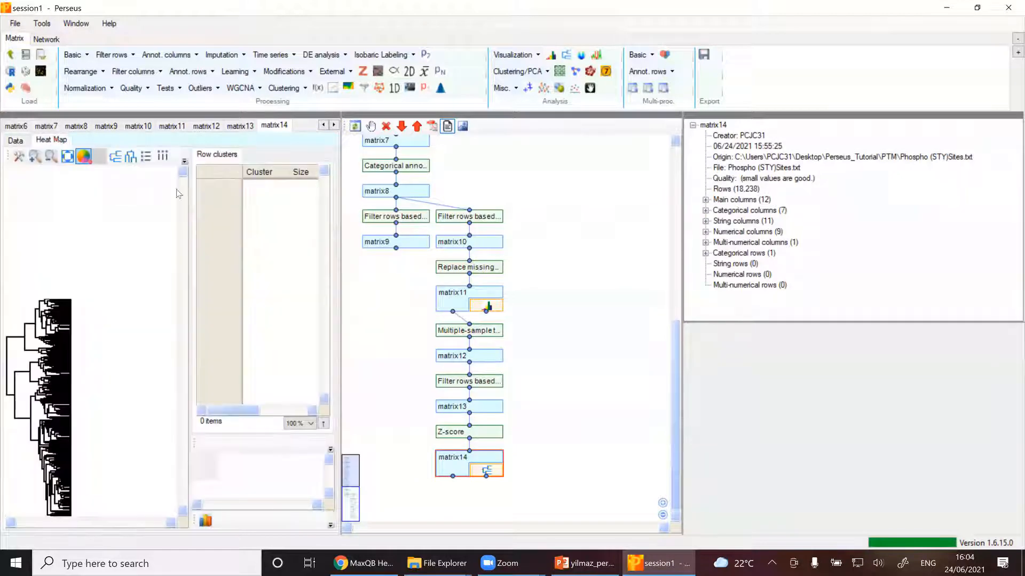
pyautogui.moveTo(189, 193); pyautogui.dragTo(173, 192)
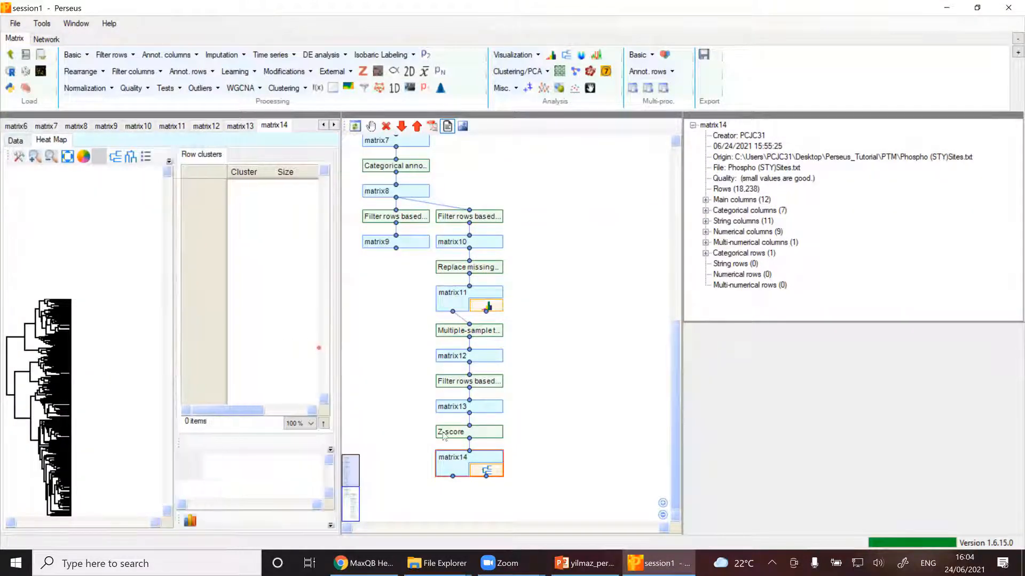
# Step: Check the Z-score and hierarchical clustering parameters, and remove the clustering analysis from matrix14
pyautogui.click(489, 472)
pyautogui.click(483, 435)
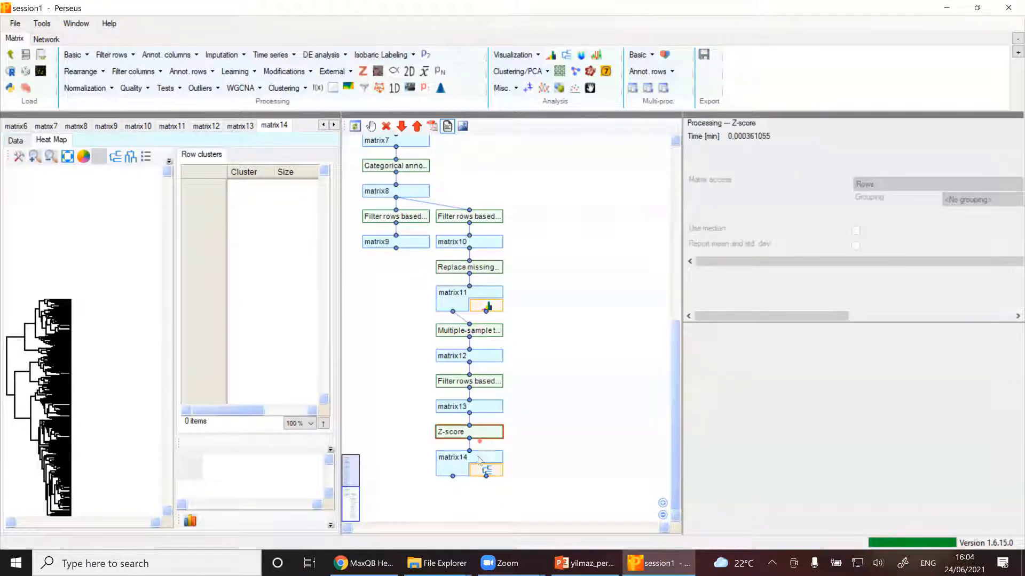
pyautogui.click(466, 469)
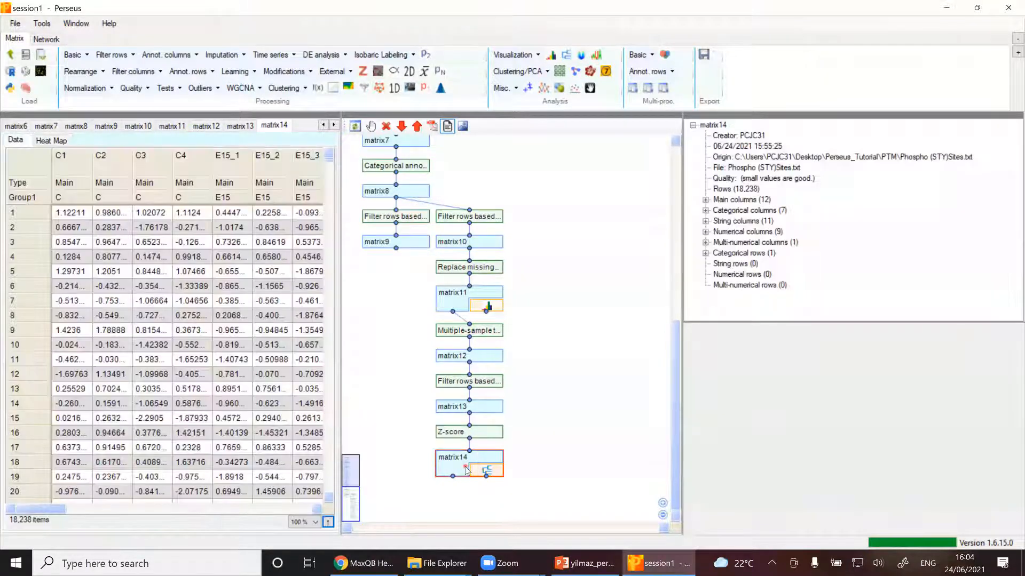
pyautogui.click(485, 471)
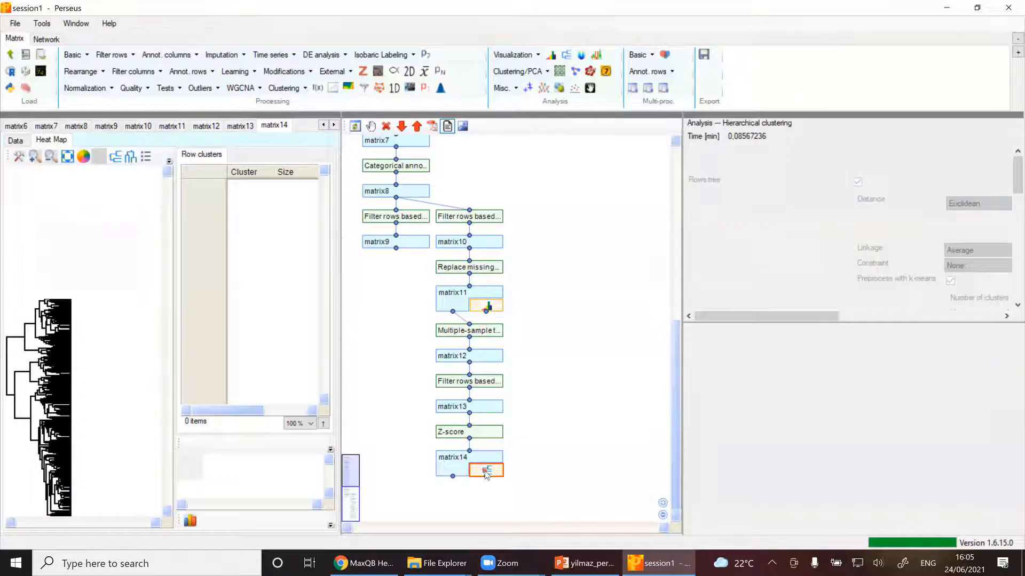
# Step: Check the parameters of the multiple-sample test and of the categorical filter applied to matrix12
pyautogui.click(466, 332)
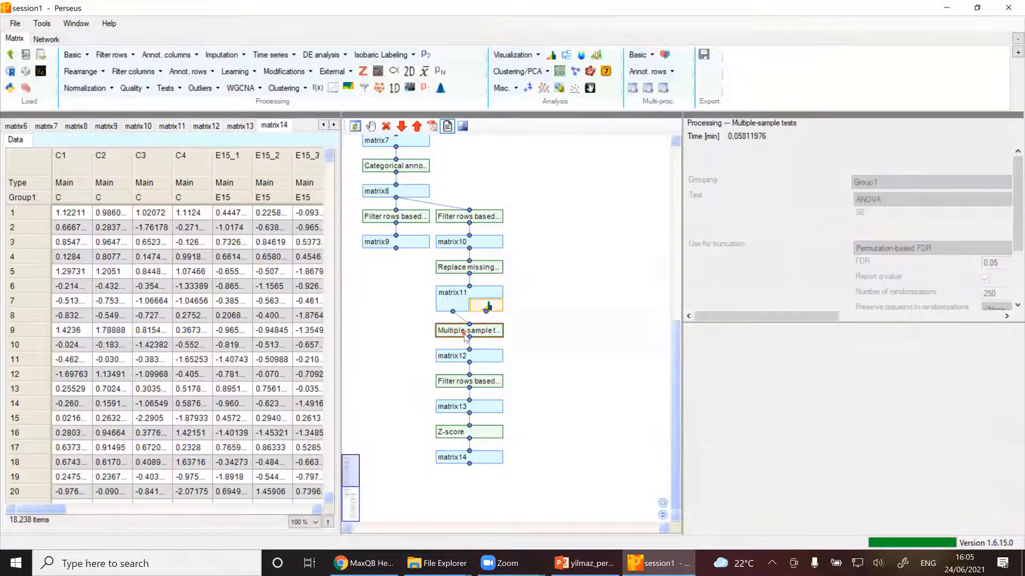
pyautogui.click(468, 382)
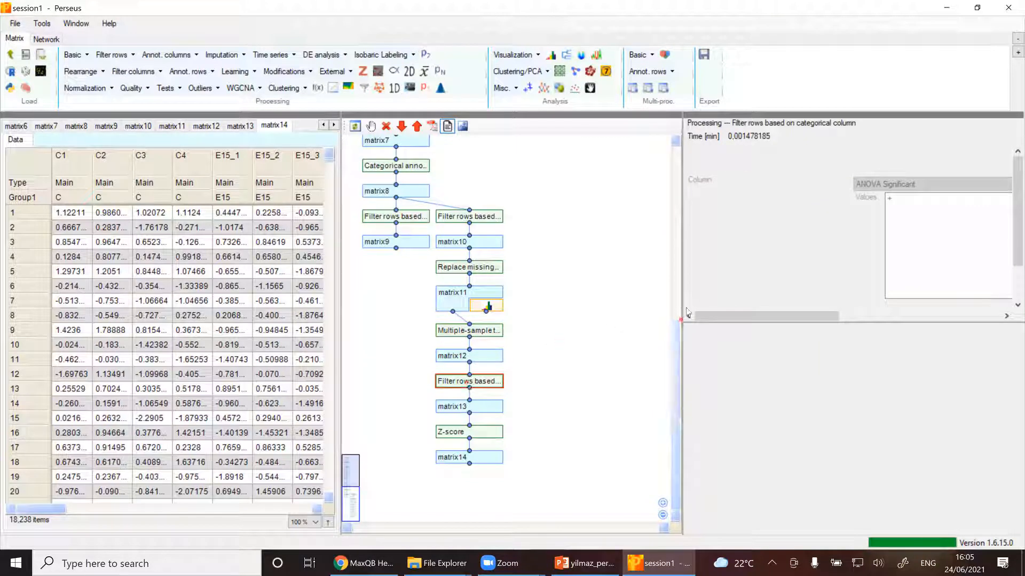
pyautogui.moveTo(688, 304); pyautogui.dragTo(659, 300)
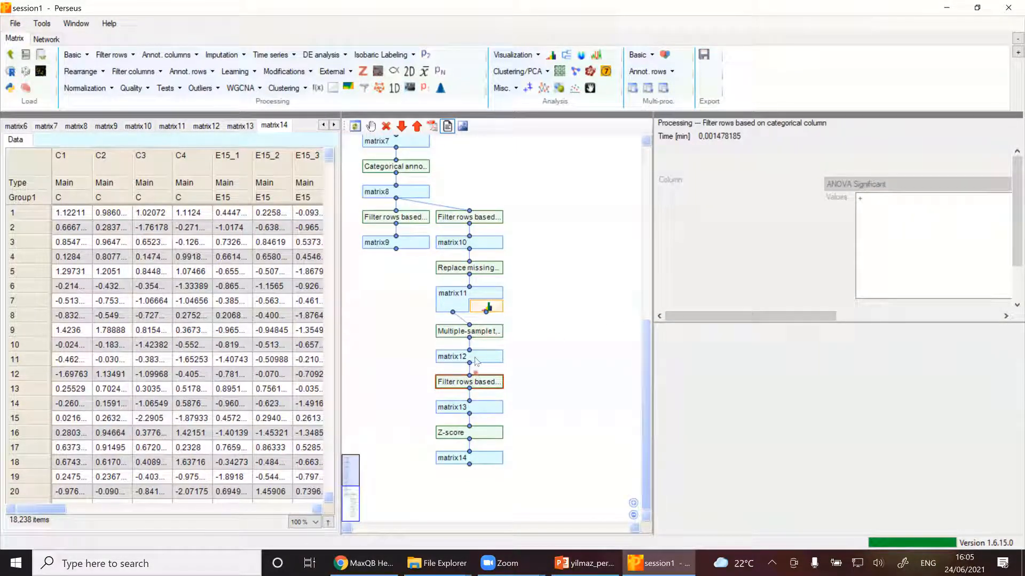
# Step: Branch off matrix12 with a second categorical filter on ANOVA Significant, keeping rows that match + and reducing the matrix
pyautogui.click(207, 127)
pyautogui.click(113, 55)
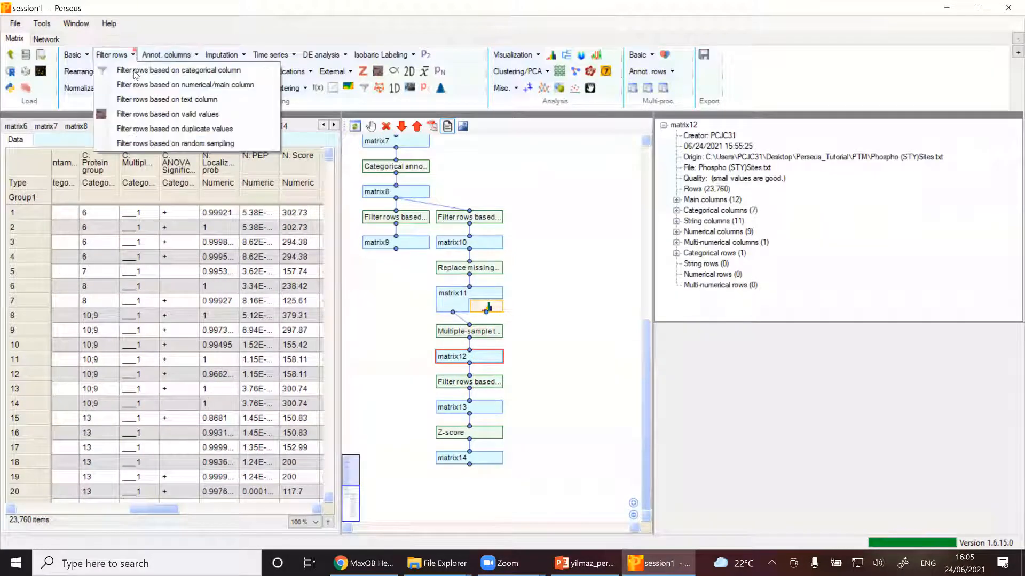
pyautogui.click(319, 142)
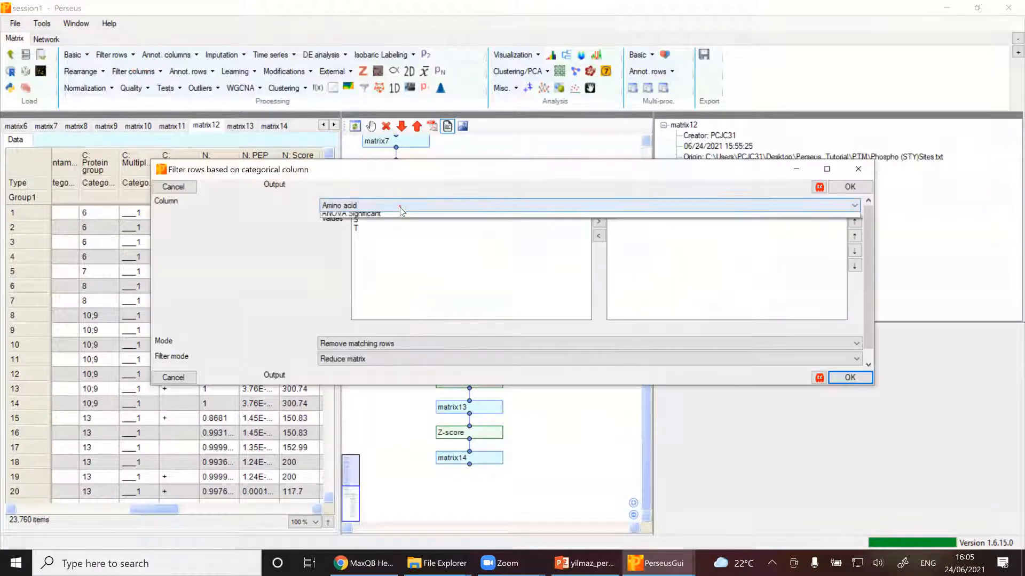
pyautogui.click(395, 205)
pyautogui.click(394, 269)
pyautogui.click(391, 344)
pyautogui.click(391, 364)
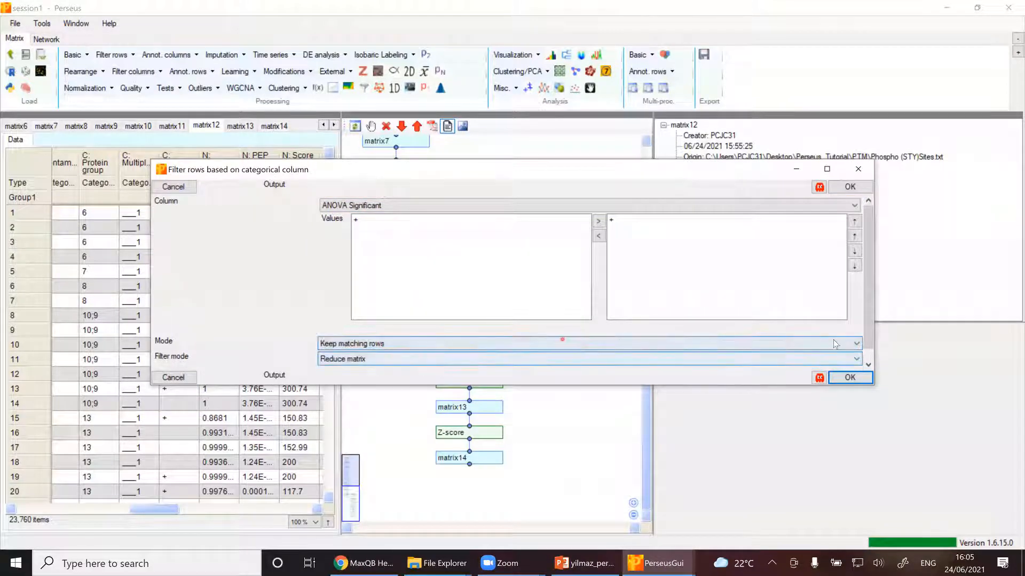
pyautogui.click(849, 378)
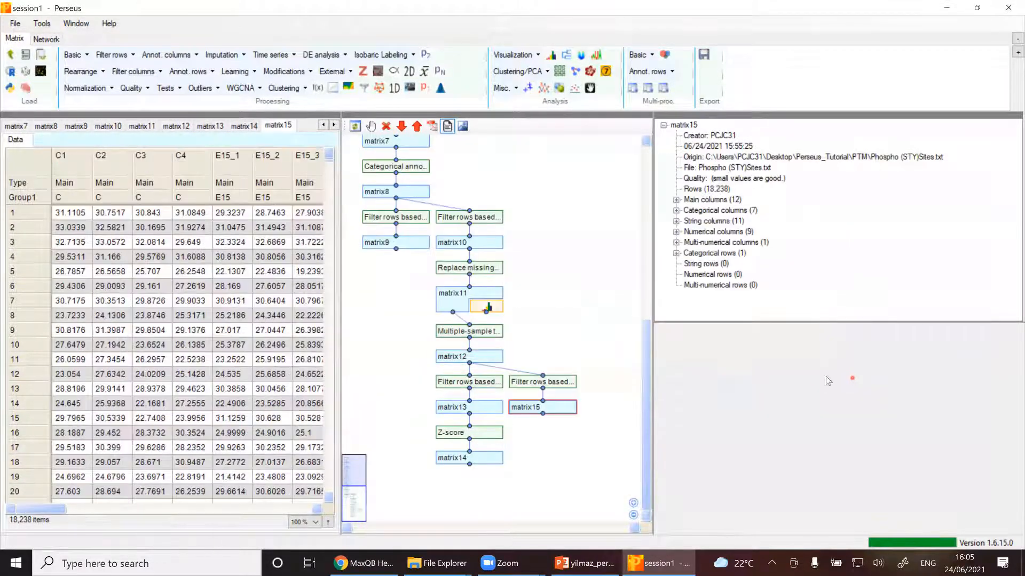
# Step: Z-score the rows of matrix15 with no grouping
pyautogui.click(105, 87)
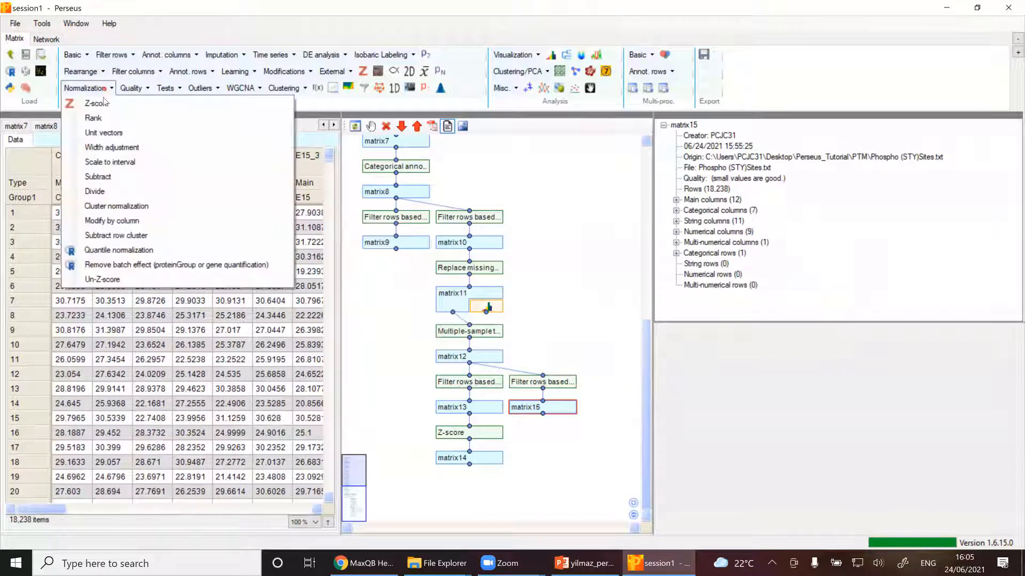
pyautogui.click(94, 104)
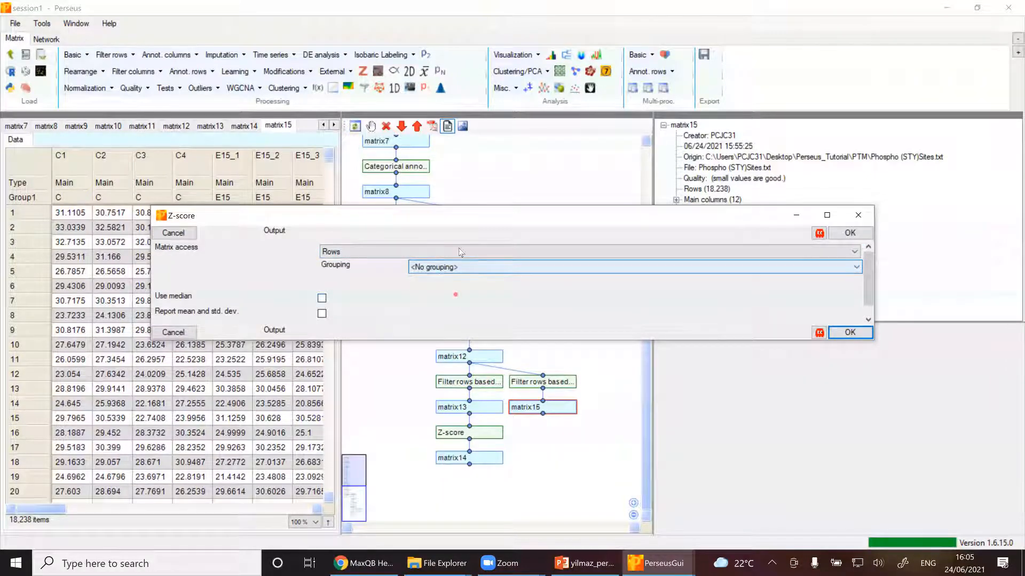
pyautogui.click(851, 333)
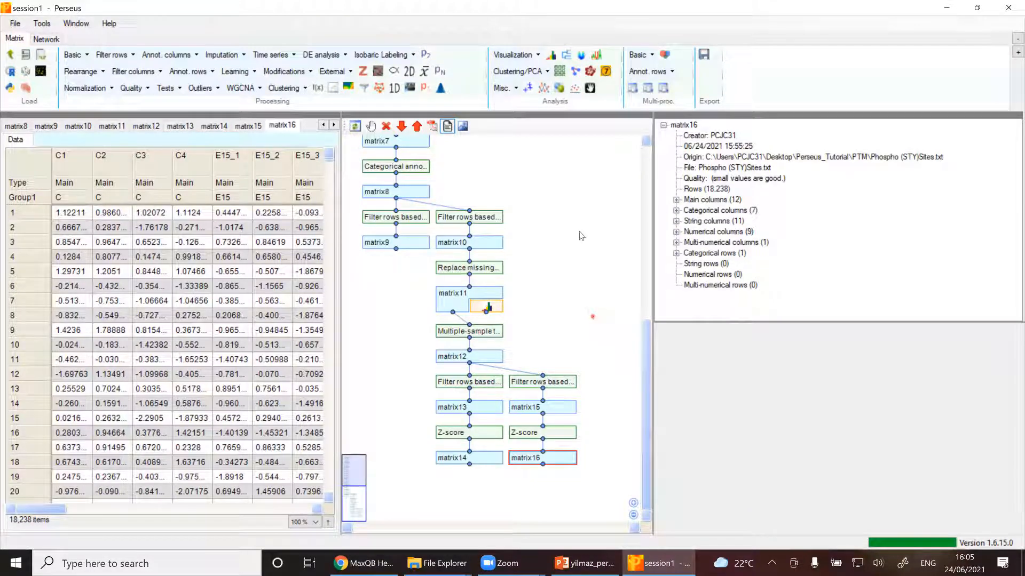
# Step: Run hierarchical clustering on matrix16 with the preset parameters and open the resulting heat map
pyautogui.click(548, 73)
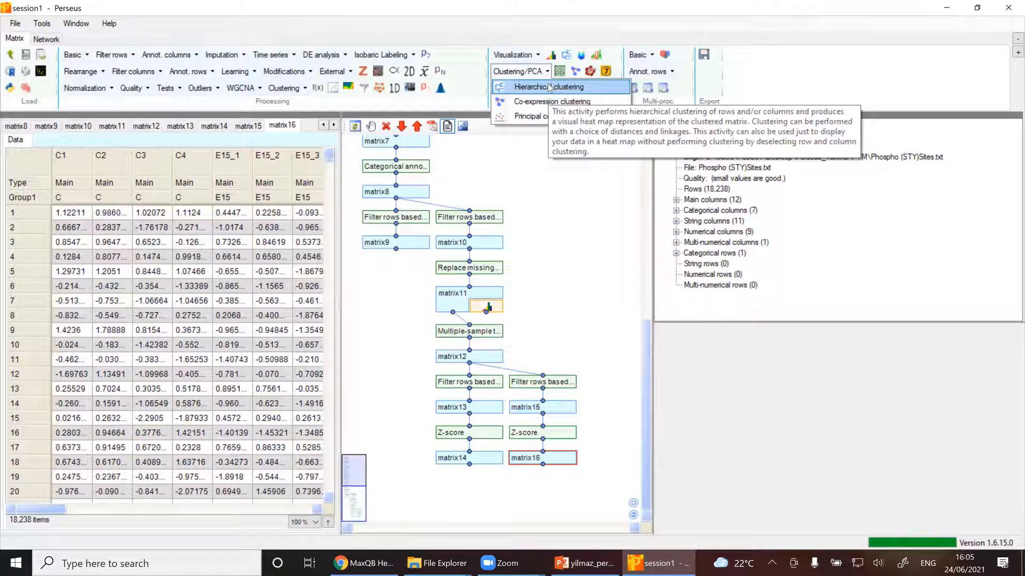
pyautogui.click(550, 87)
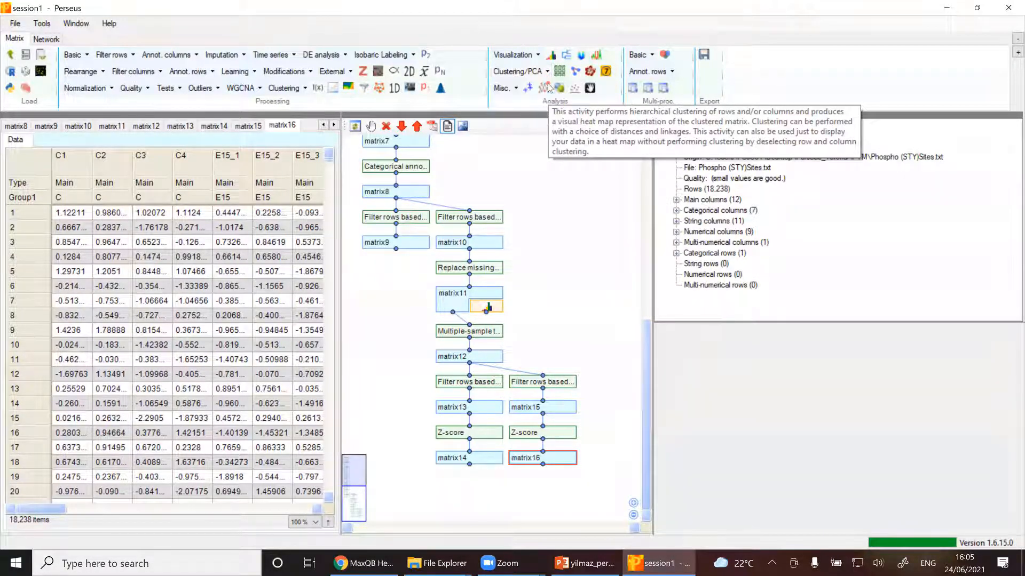
pyautogui.moveTo(218, 18); pyautogui.dragTo(210, 82)
pyautogui.click(843, 94)
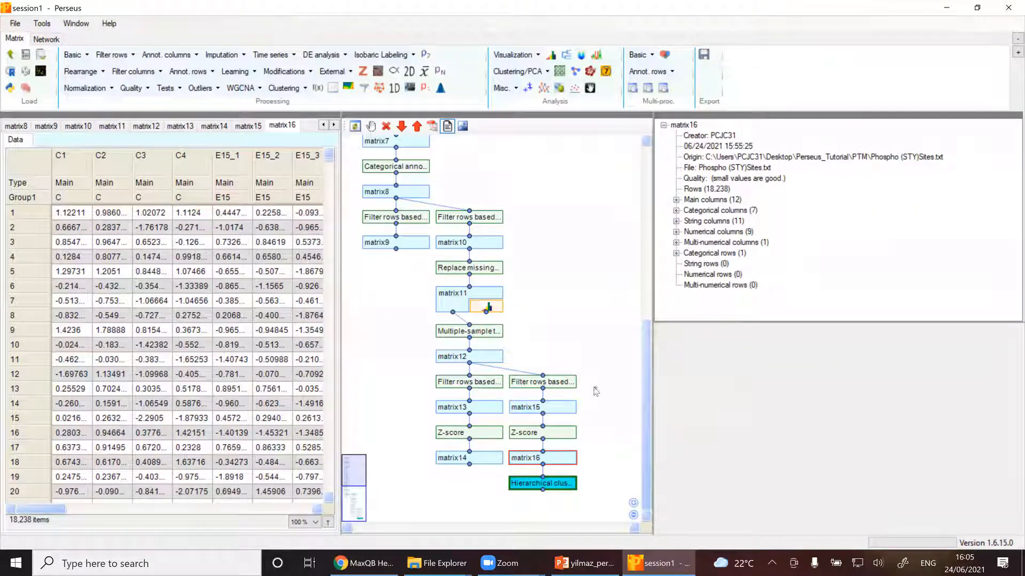
pyautogui.click(40, 141)
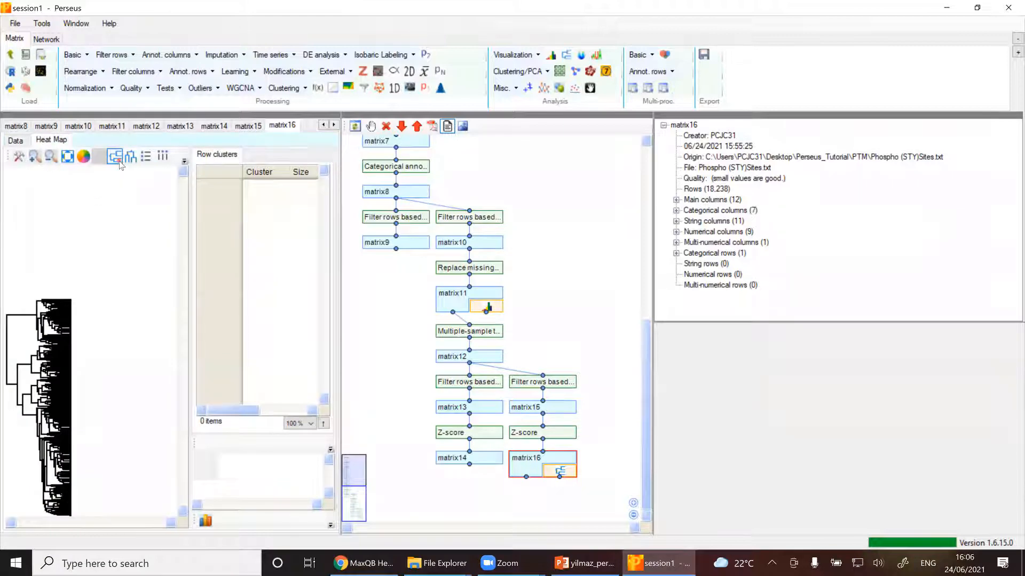
# Step: Define 6 row clusters in the heat map's row dendrogram
pyautogui.click(115, 156)
pyautogui.click(287, 196)
pyautogui.click(287, 195)
pyautogui.click(288, 196)
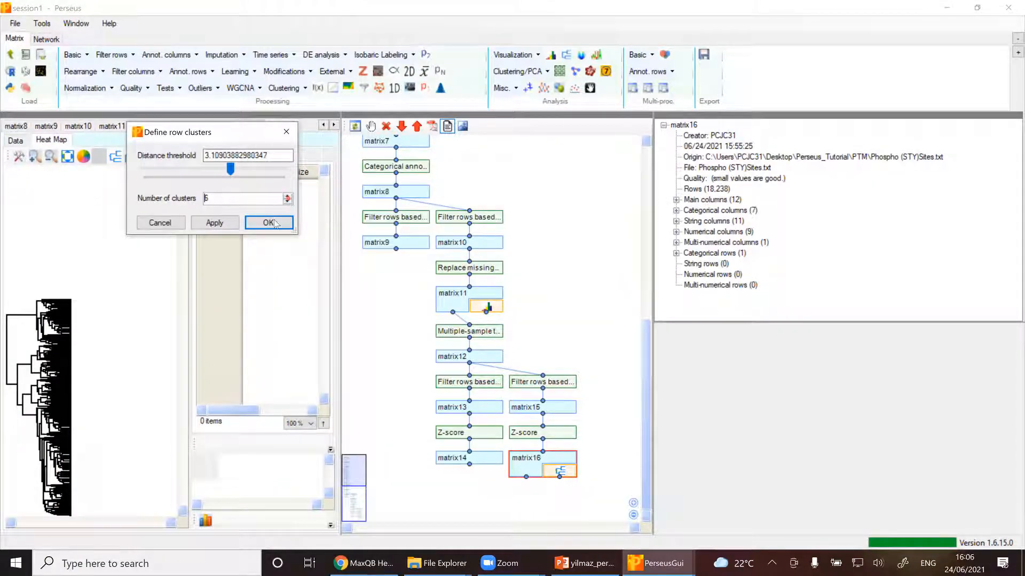
pyautogui.click(272, 224)
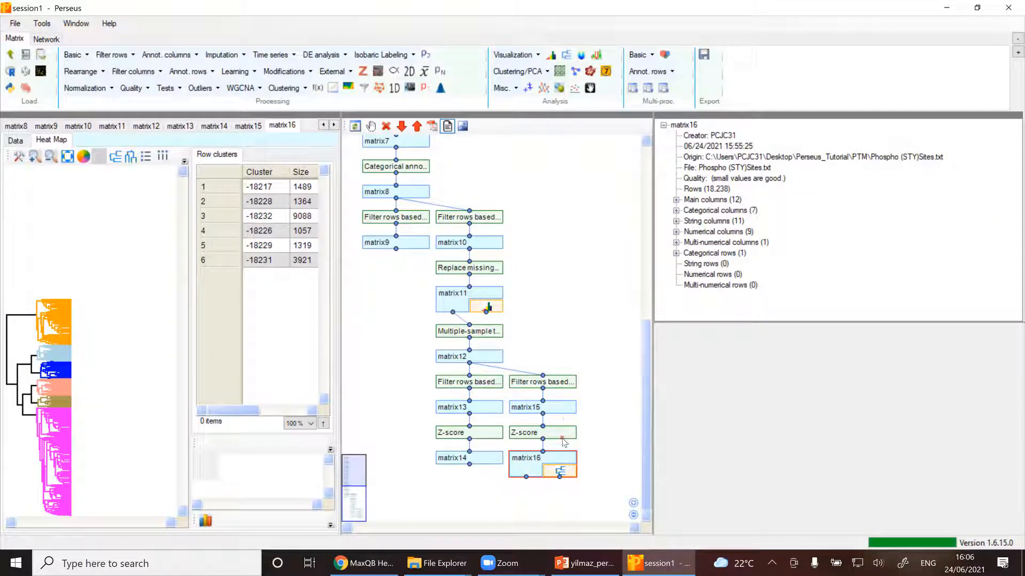
pyautogui.click(546, 71)
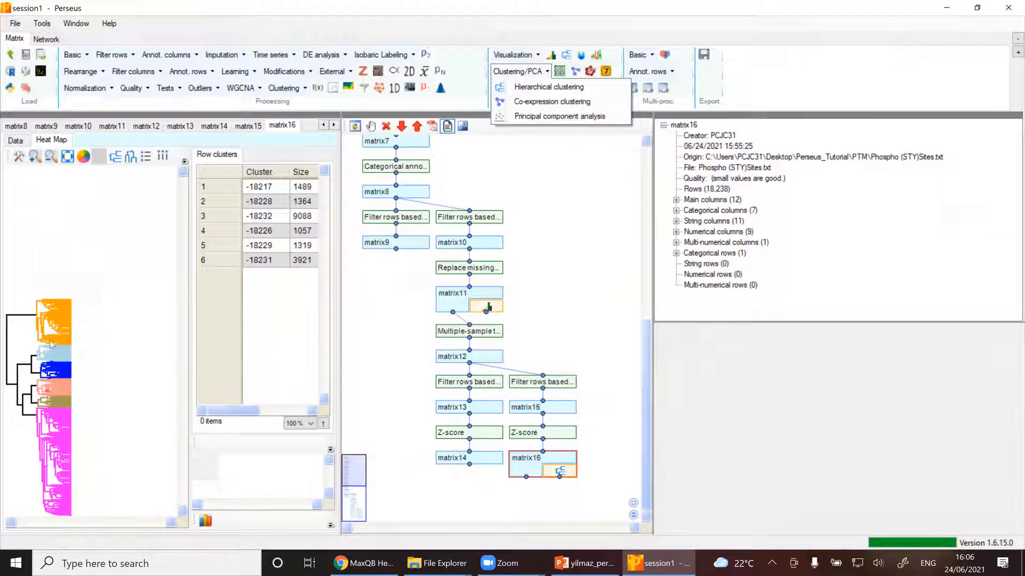
pyautogui.click(120, 175)
pyautogui.click(114, 156)
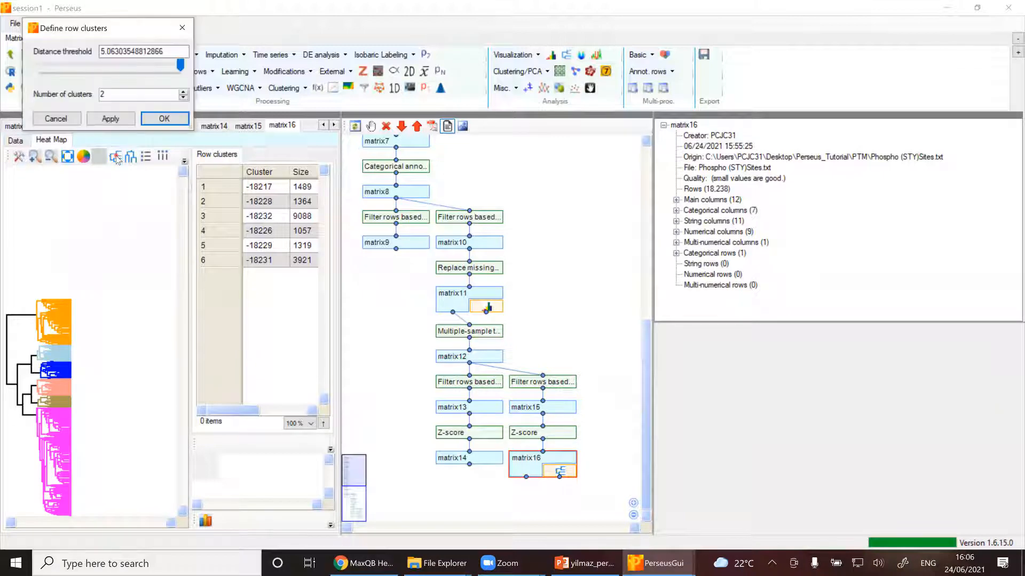
pyautogui.click(182, 28)
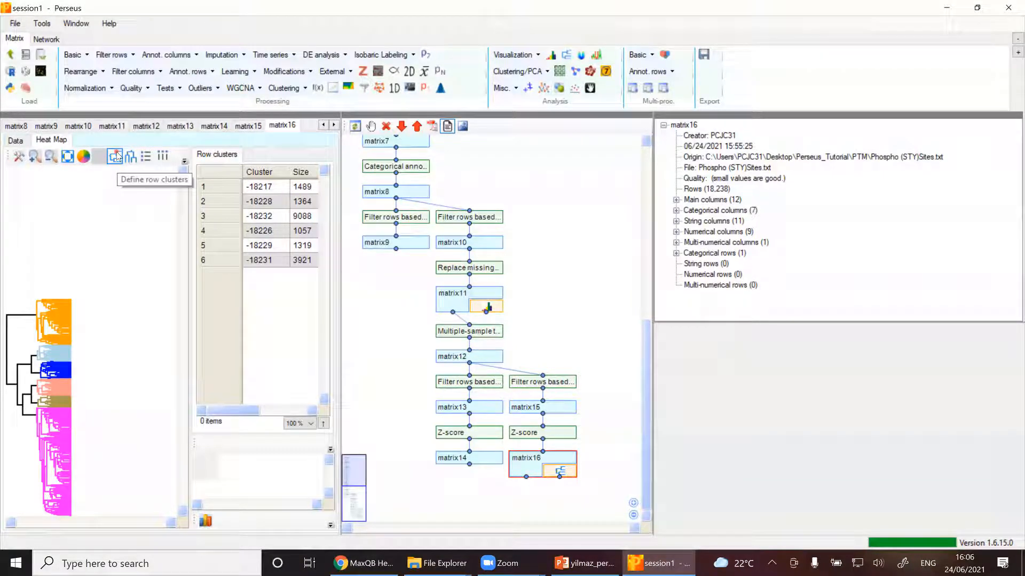
# Step: Define the row clusters again, setting the number of clusters to 6
pyautogui.click(114, 156)
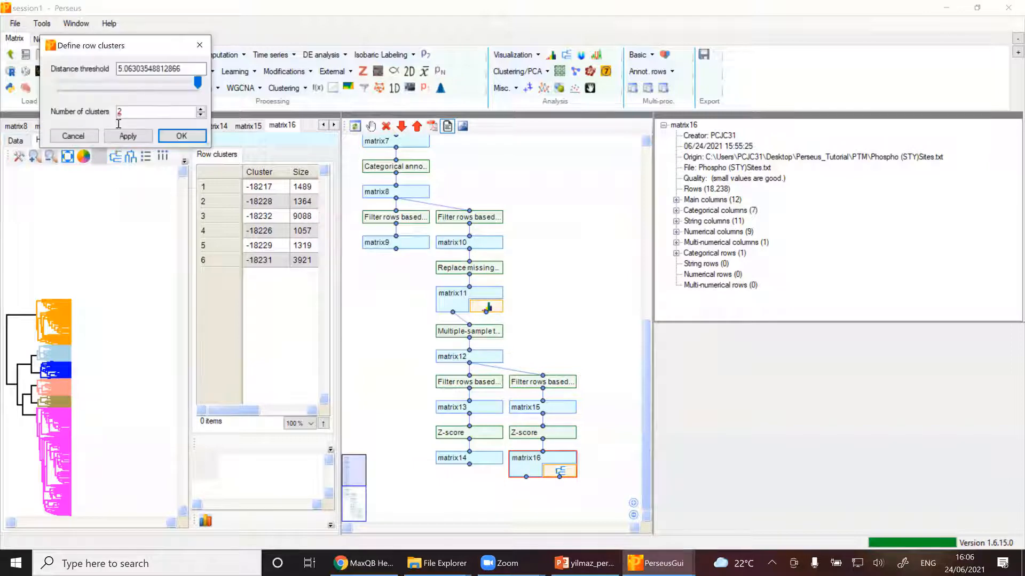
pyautogui.click(161, 112)
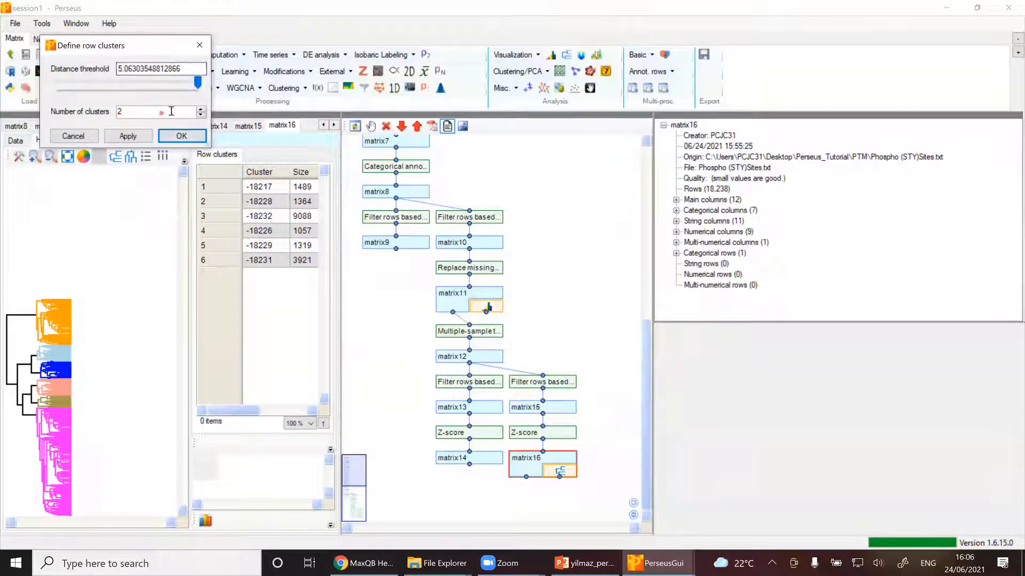
pyautogui.click(201, 111)
pyautogui.click(201, 111)
pyautogui.click(201, 111)
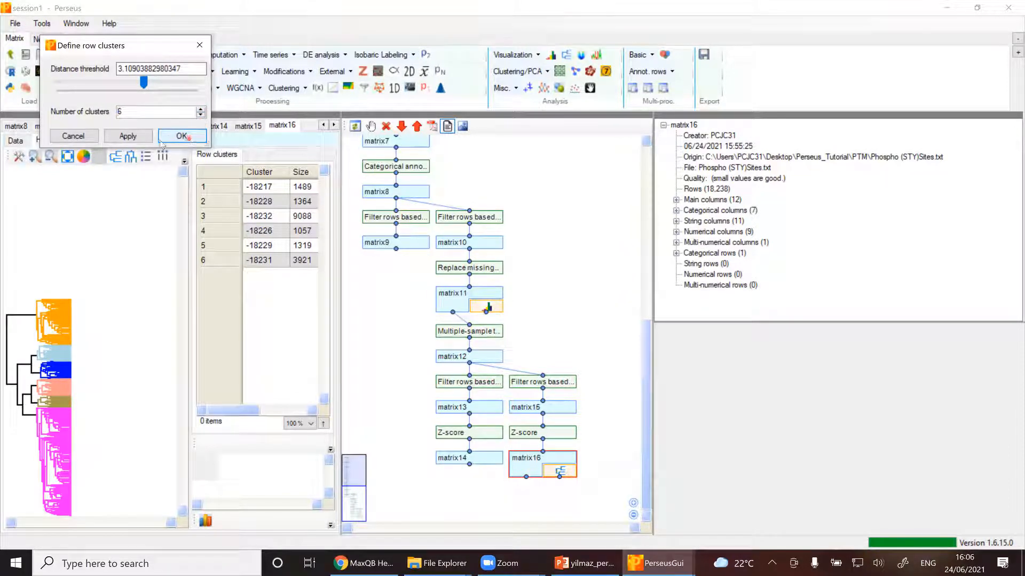
pyautogui.click(181, 136)
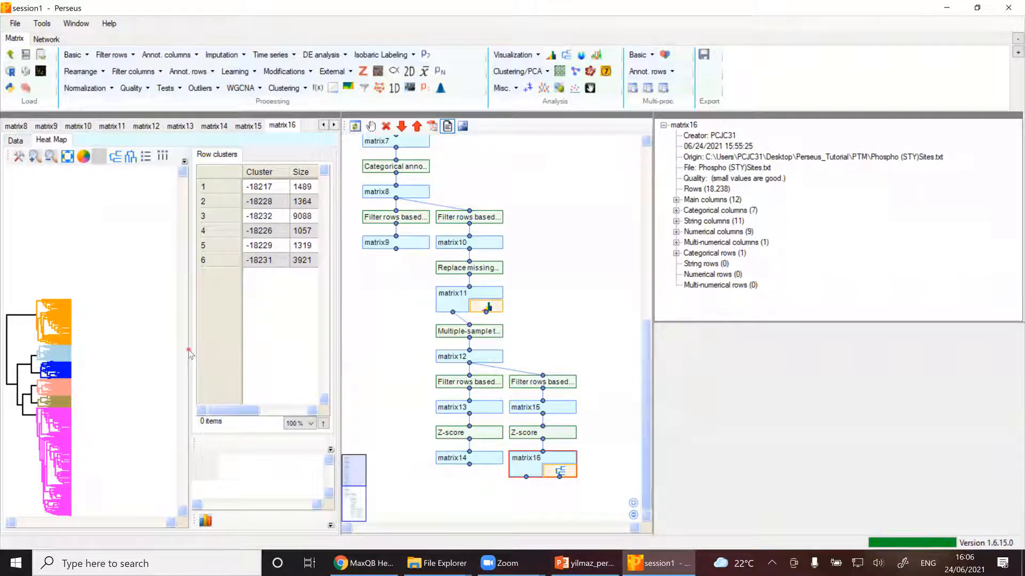
# Step: Widen the heat map area to show all sample columns, and check the intensity color scale
pyautogui.moveTo(191, 352); pyautogui.dragTo(315, 349)
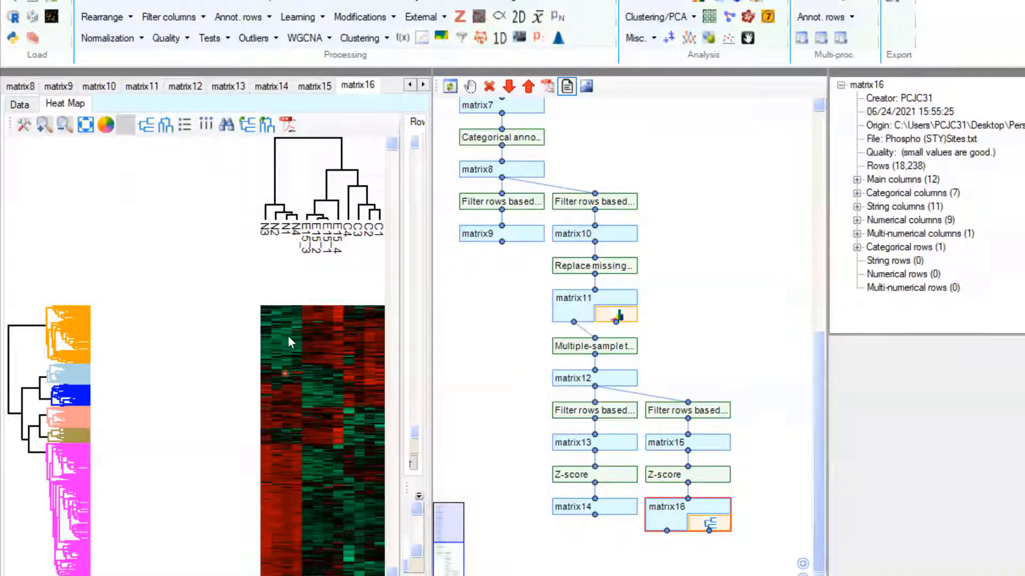
pyautogui.click(106, 126)
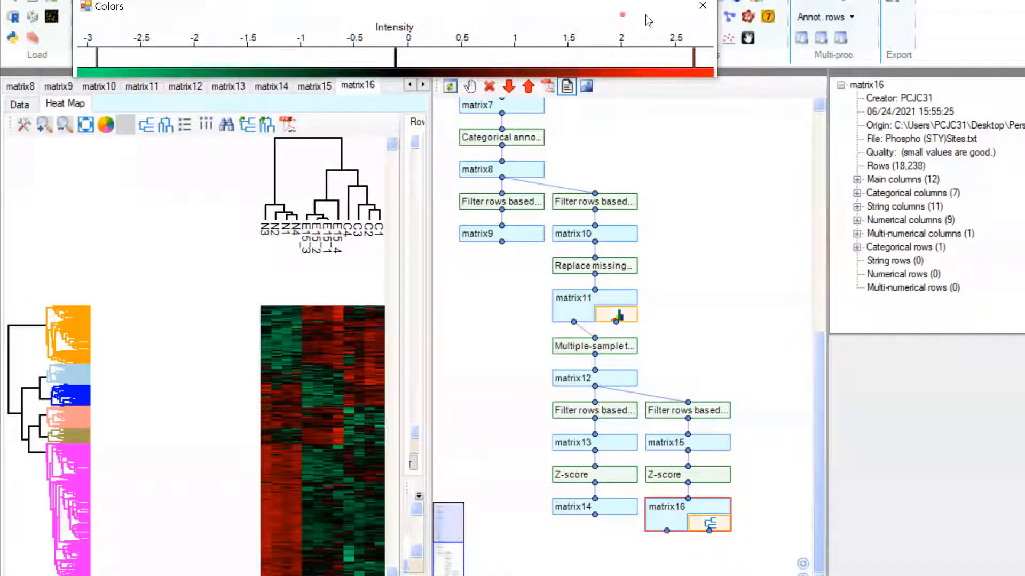
pyautogui.moveTo(347, 9); pyautogui.dragTo(321, 53)
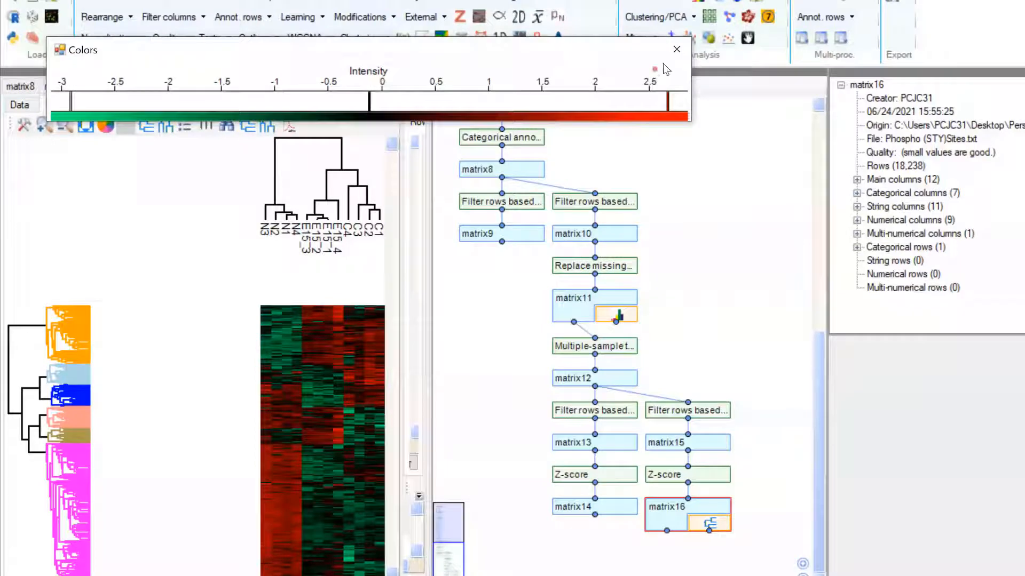
pyautogui.click(677, 49)
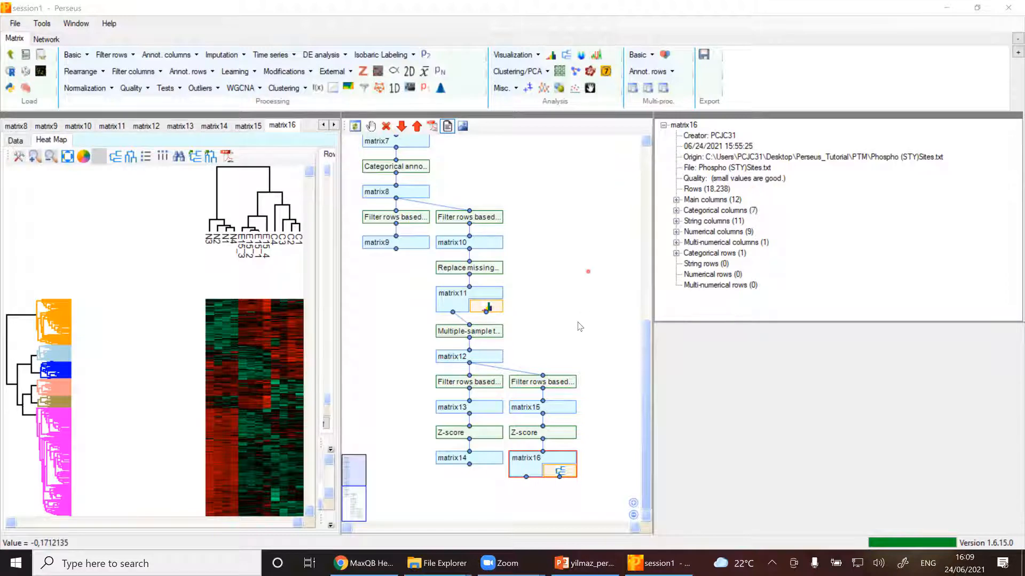
# Step: Export the heat map's row clusters to a new matrix
pyautogui.click(633, 89)
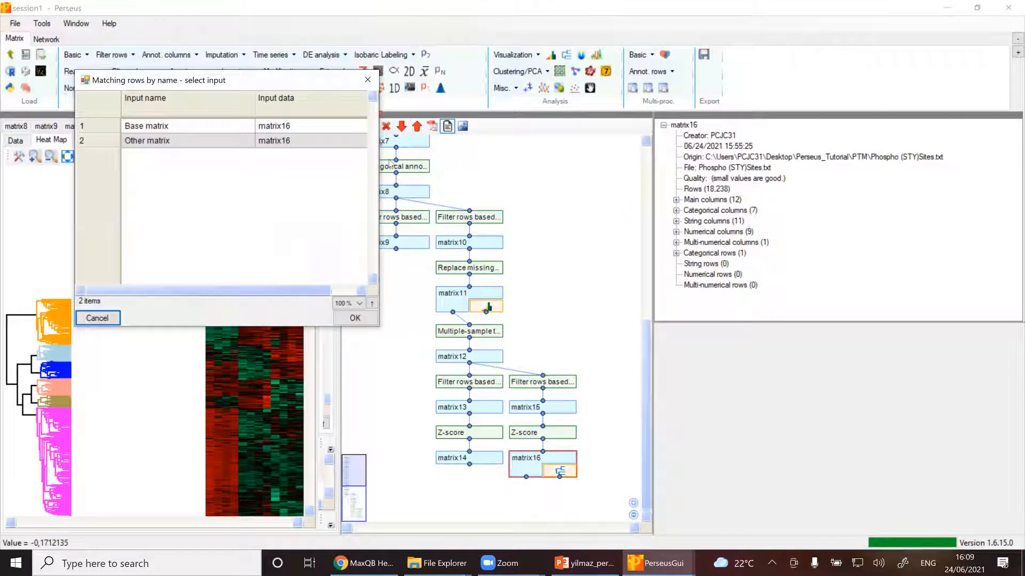
pyautogui.click(371, 79)
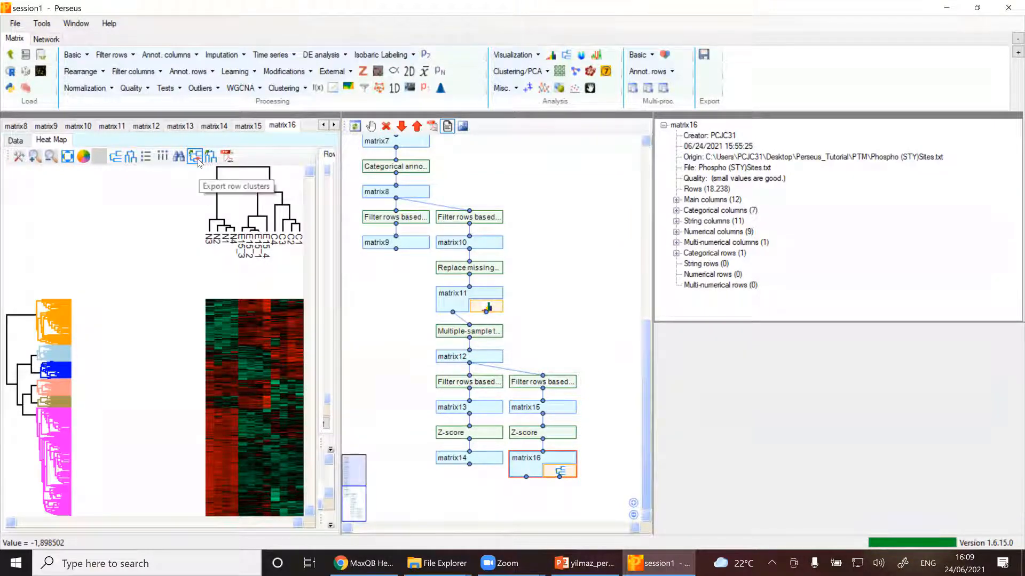
pyautogui.click(197, 158)
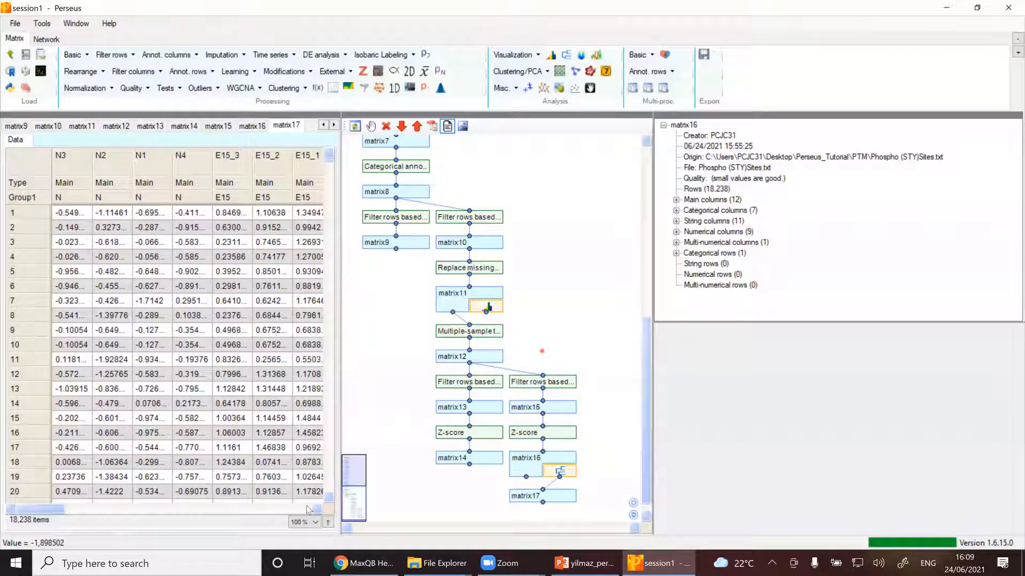
# Step: Widen the Cluster column in matrix17 and examine the cluster assignments of its rows
pyautogui.moveTo(35, 511); pyautogui.dragTo(147, 515)
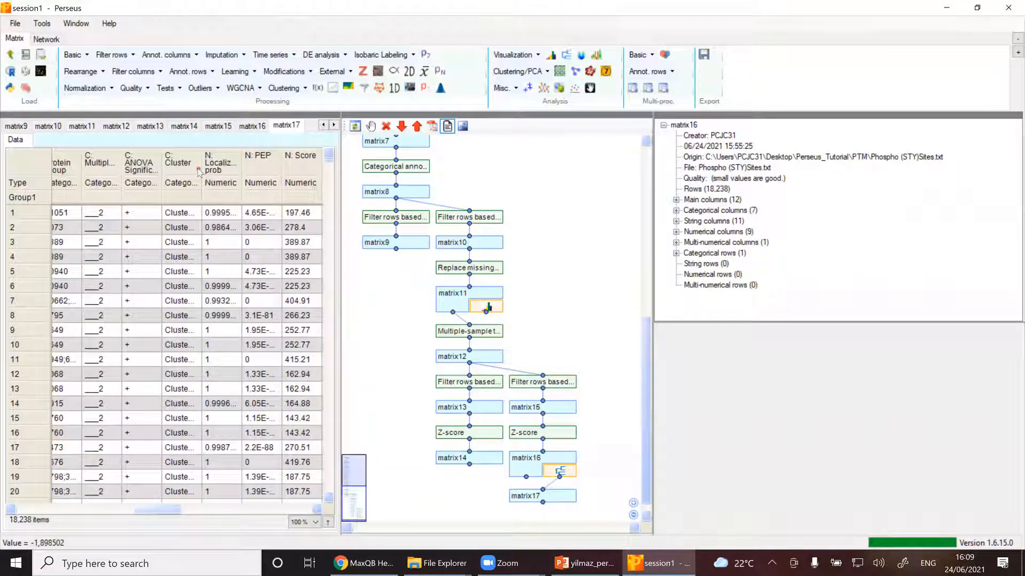
pyautogui.moveTo(203, 170); pyautogui.dragTo(253, 171)
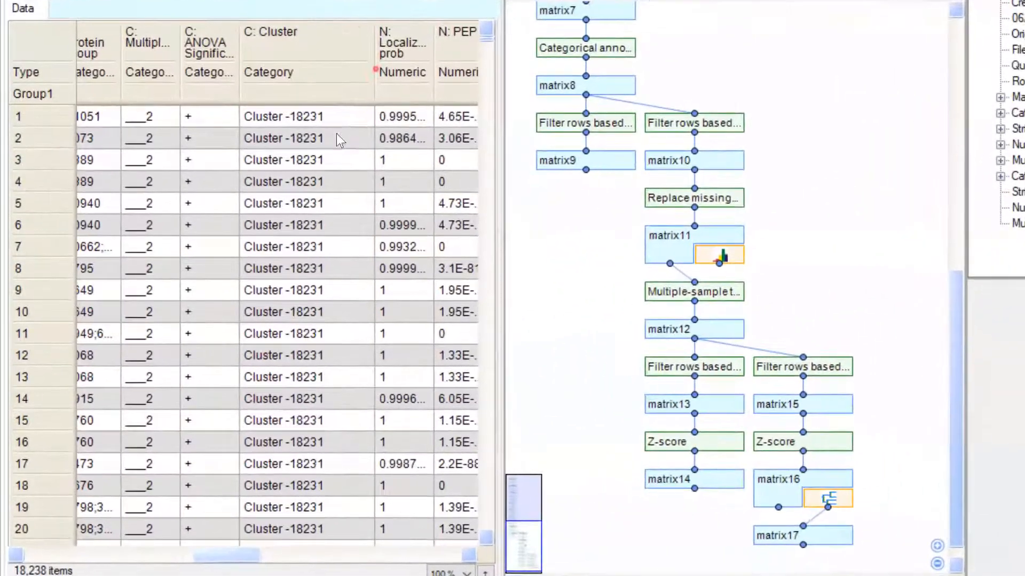
pyautogui.click(338, 124)
pyautogui.click(327, 159)
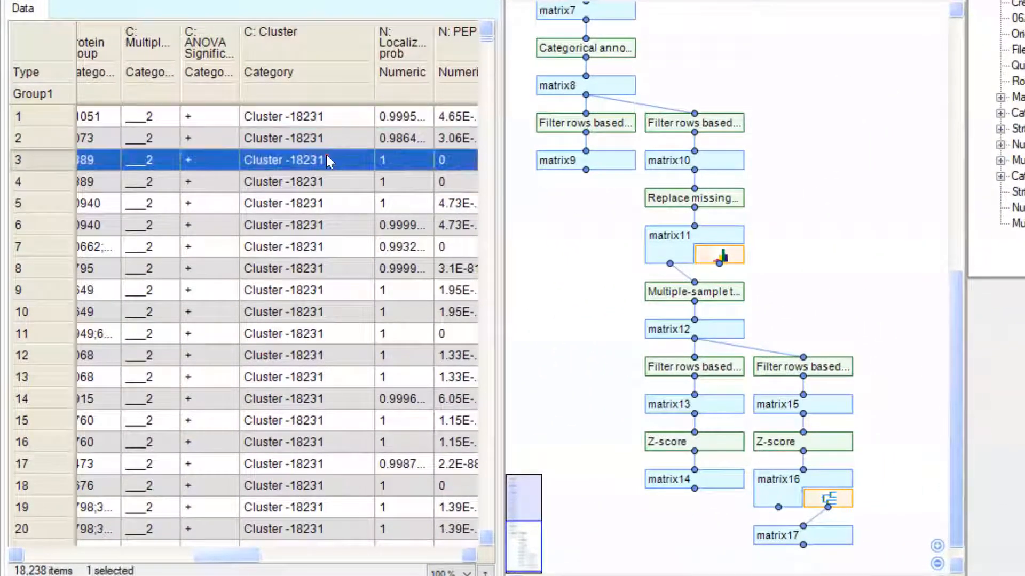
pyautogui.click(327, 246)
pyautogui.click(326, 340)
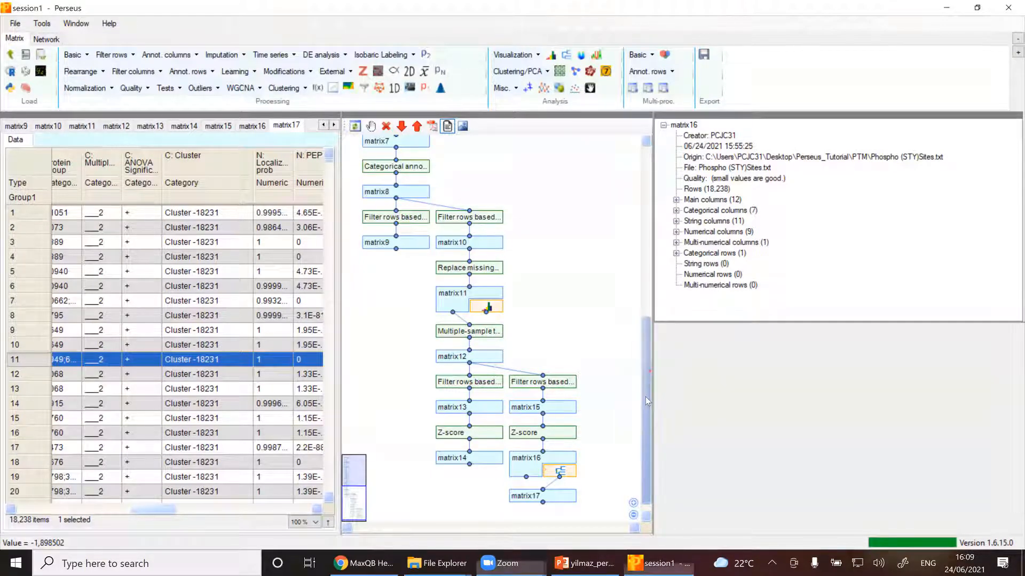
# Step: Start Matching rows by name with matrix12 as the base matrix and matrix17 as the other matrix
pyautogui.scroll(-1, 645, 396)
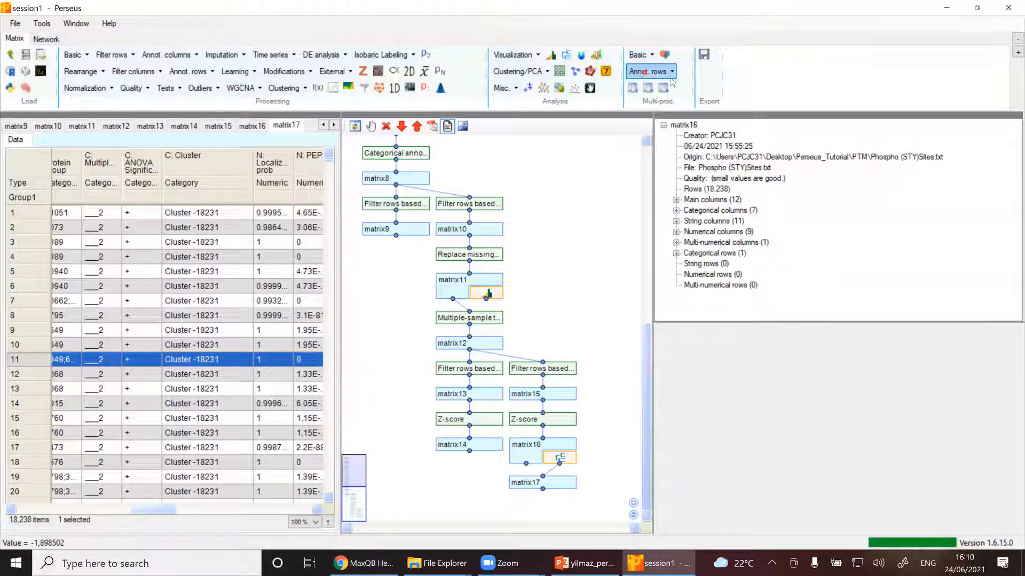
pyautogui.click(632, 89)
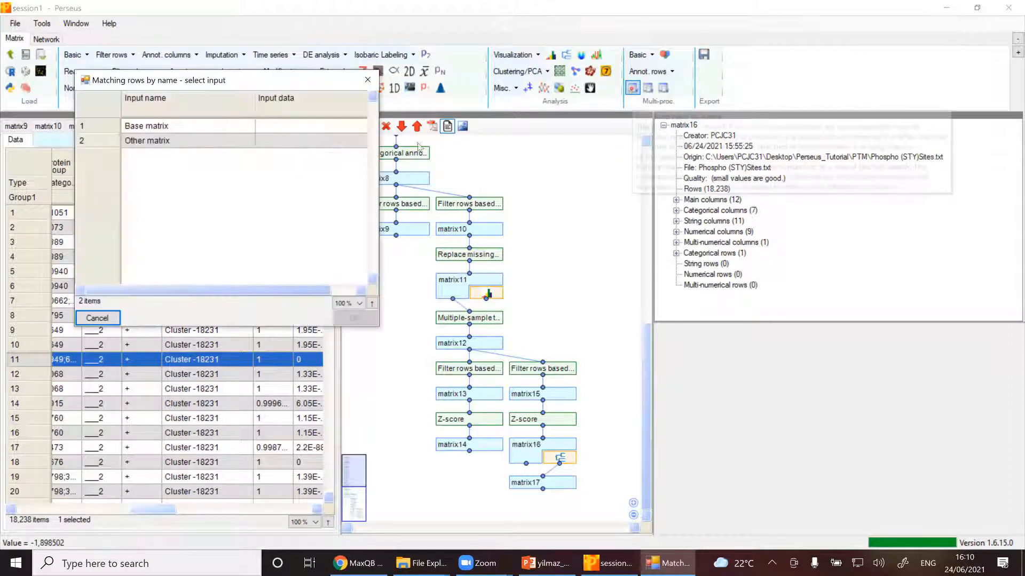
pyautogui.click(292, 148)
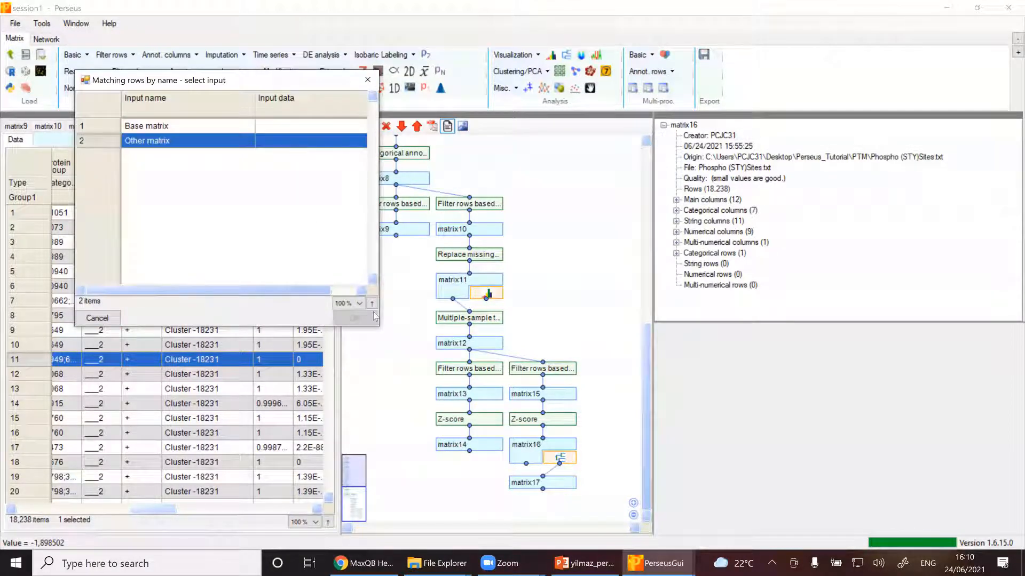
pyautogui.click(534, 483)
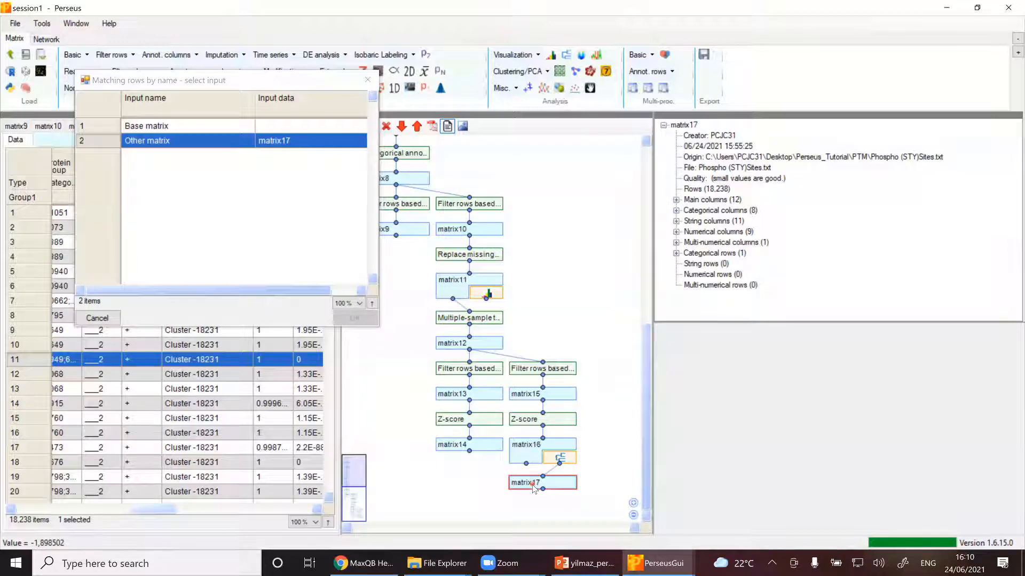
pyautogui.click(298, 145)
pyautogui.click(295, 128)
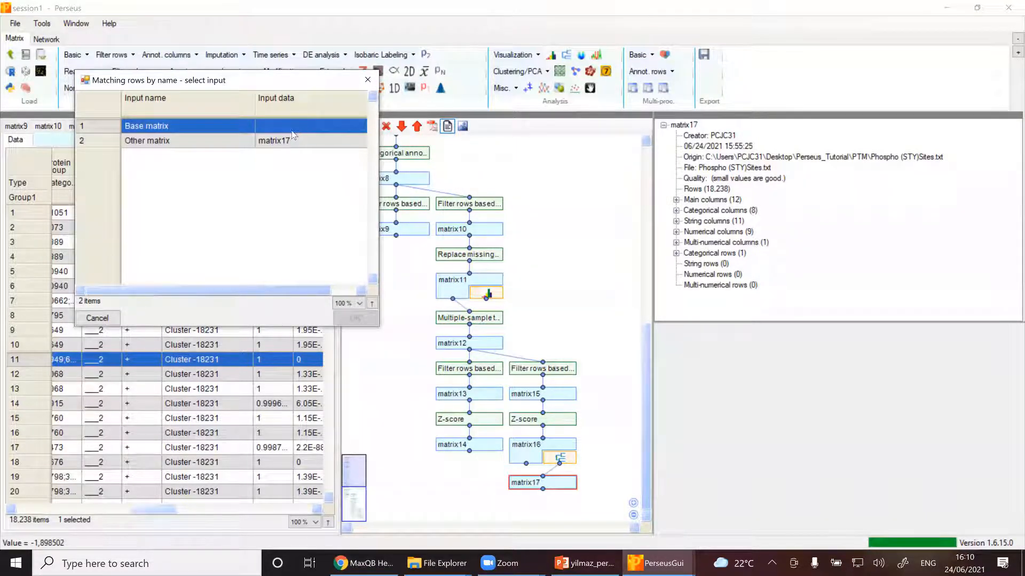
pyautogui.click(578, 345)
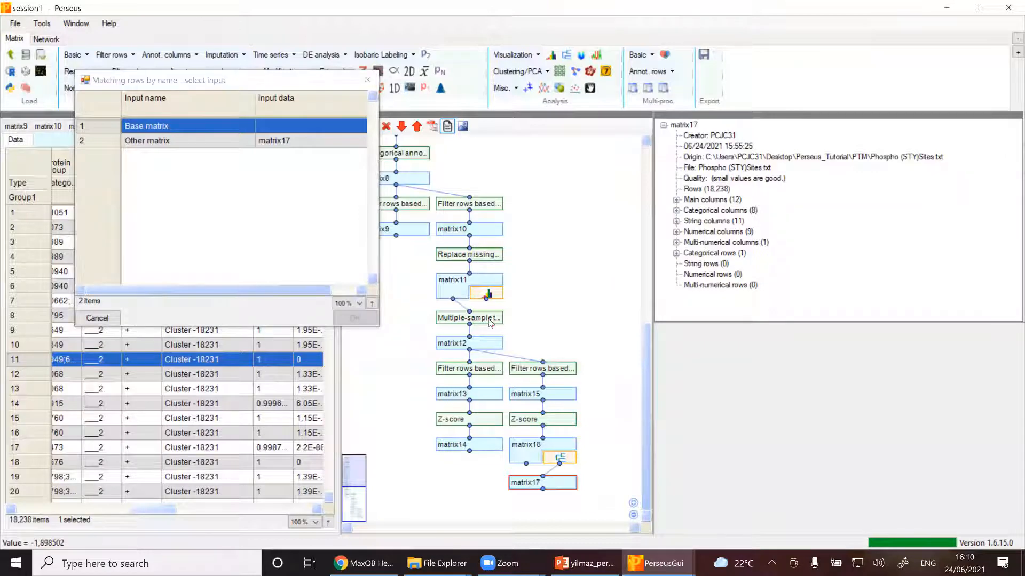
pyautogui.click(489, 320)
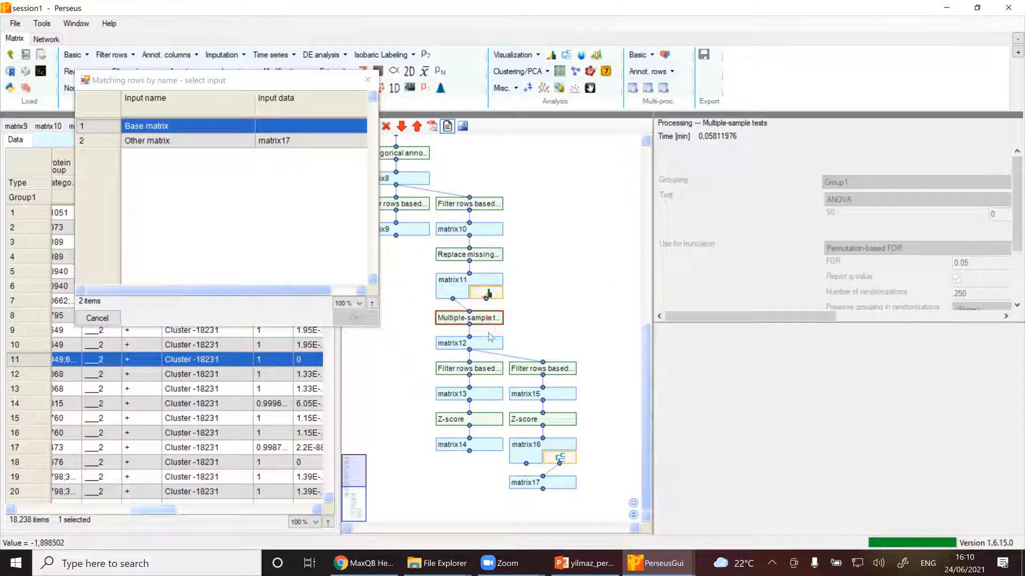
pyautogui.click(484, 344)
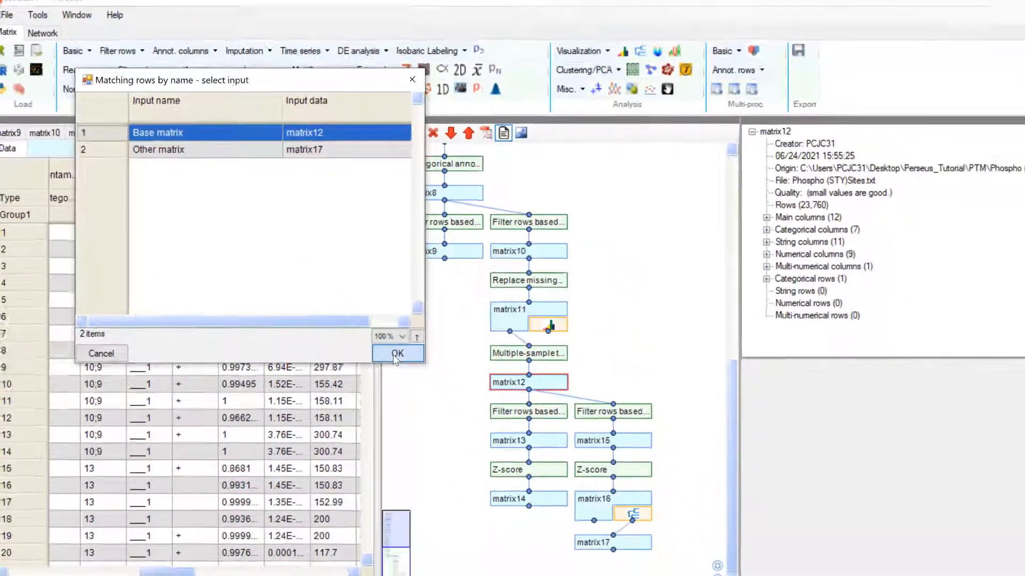
pyautogui.click(543, 483)
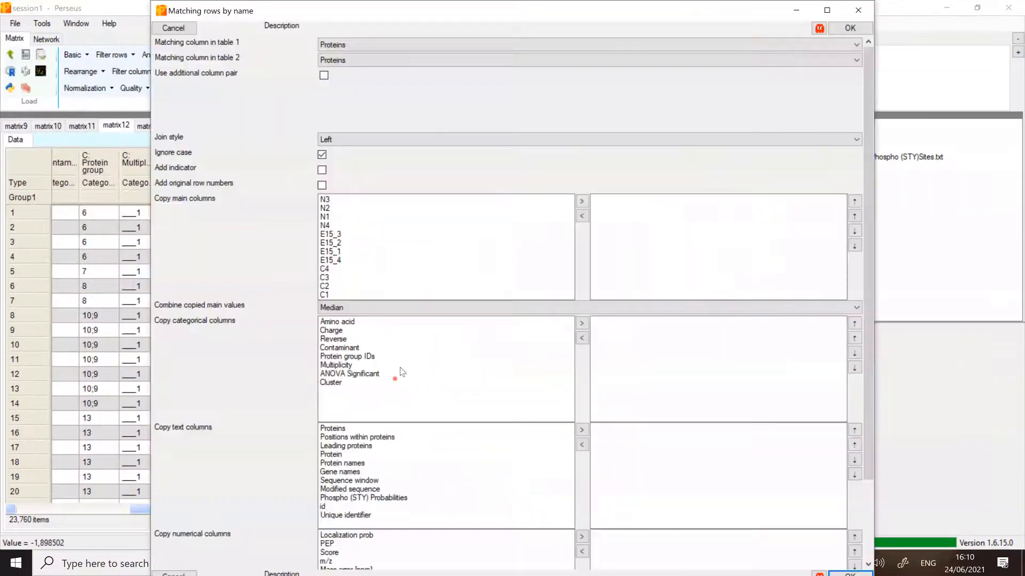
# Step: Match the rows by Unique identifier in both tables, copying only the Cluster categorical column, and run the matching
pyautogui.click(339, 385)
pyautogui.click(582, 322)
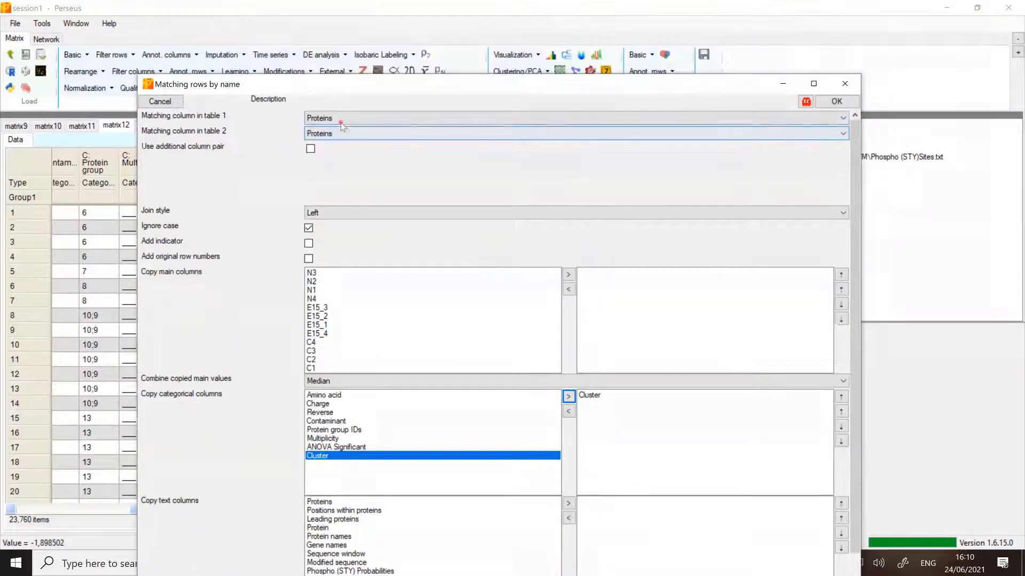
pyautogui.click(341, 115)
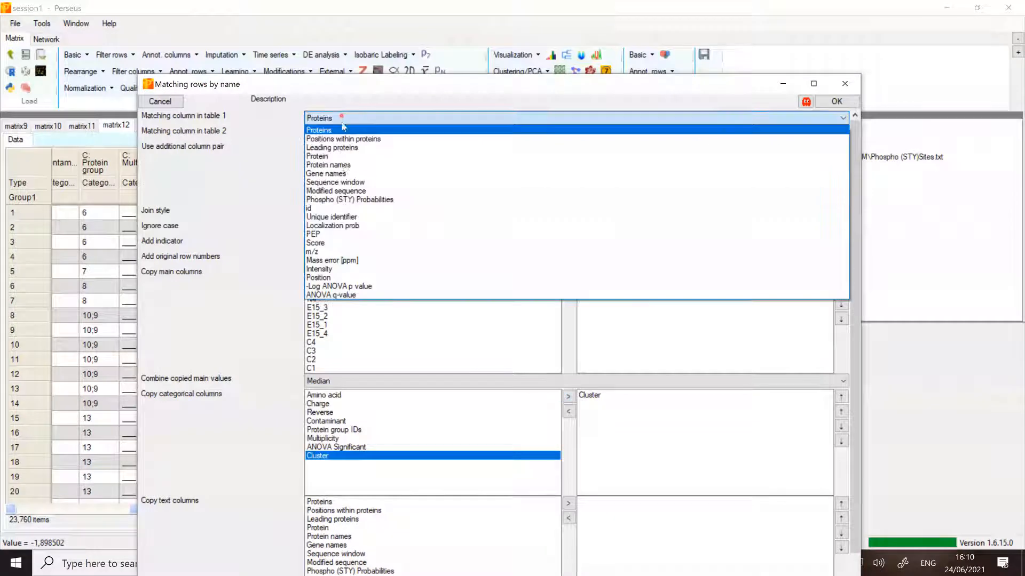
pyautogui.click(347, 216)
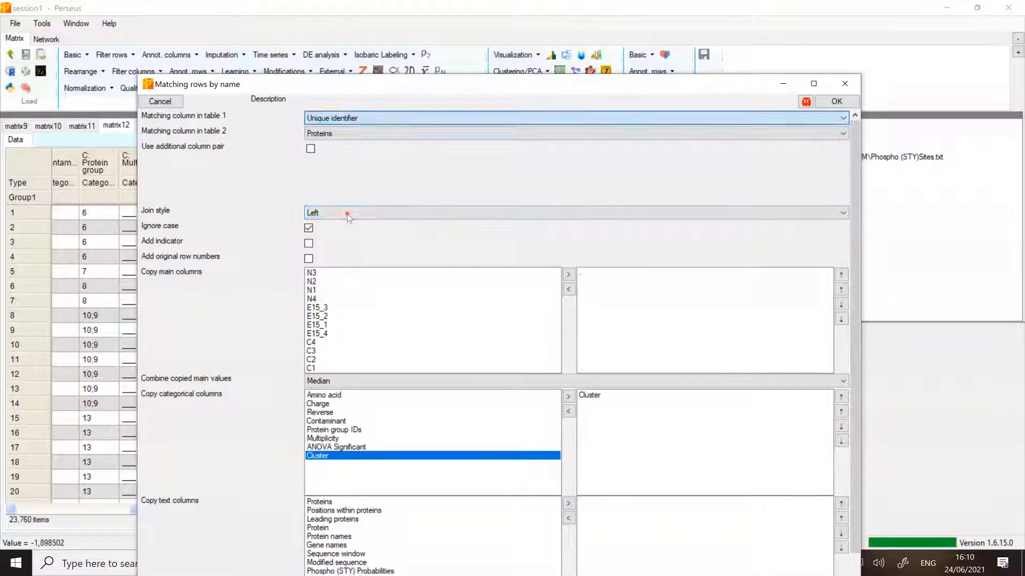
pyautogui.click(339, 135)
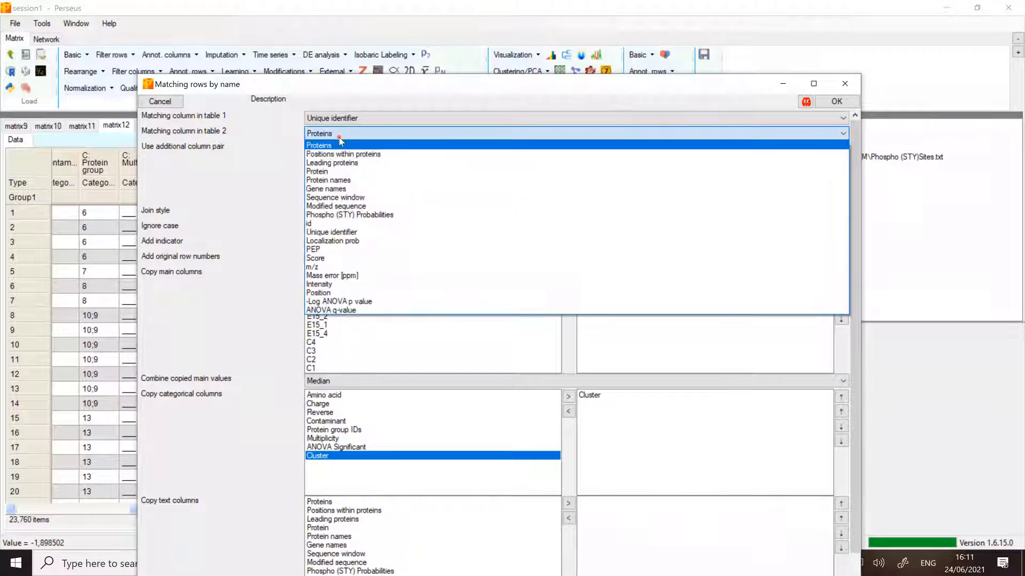
pyautogui.click(354, 233)
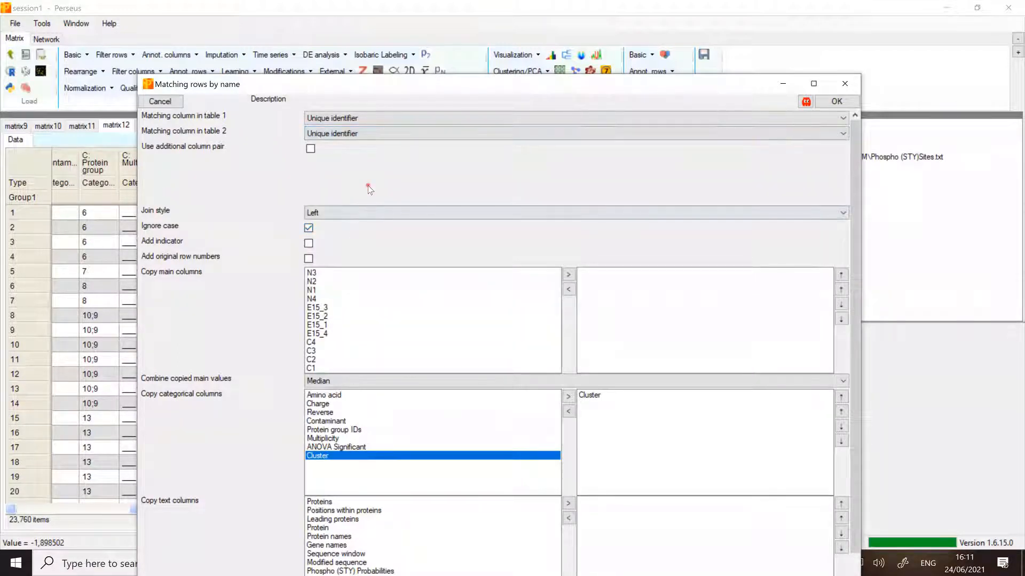
pyautogui.scroll(-3, 370, 189)
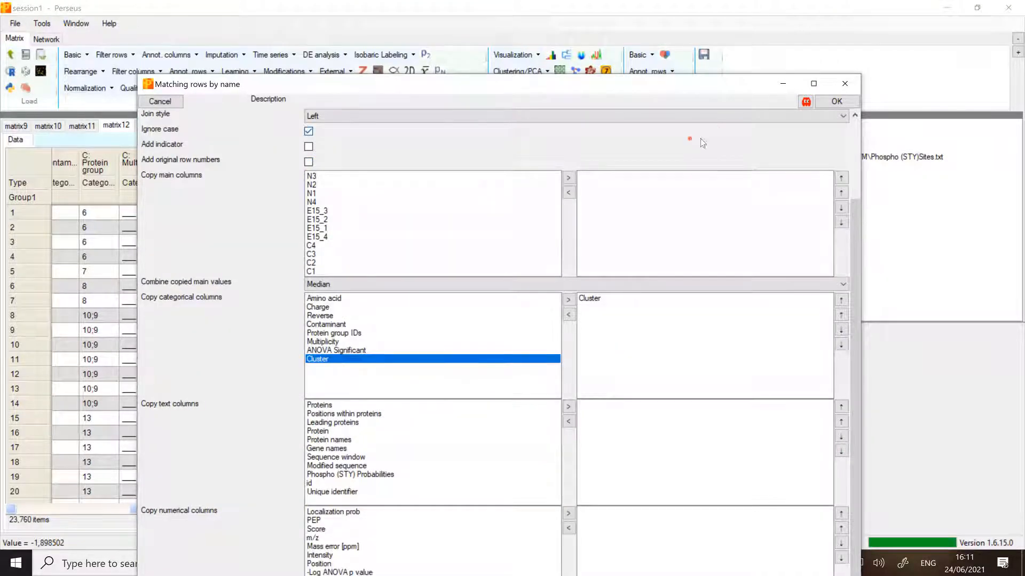
pyautogui.scroll(3, 702, 143)
pyautogui.click(826, 103)
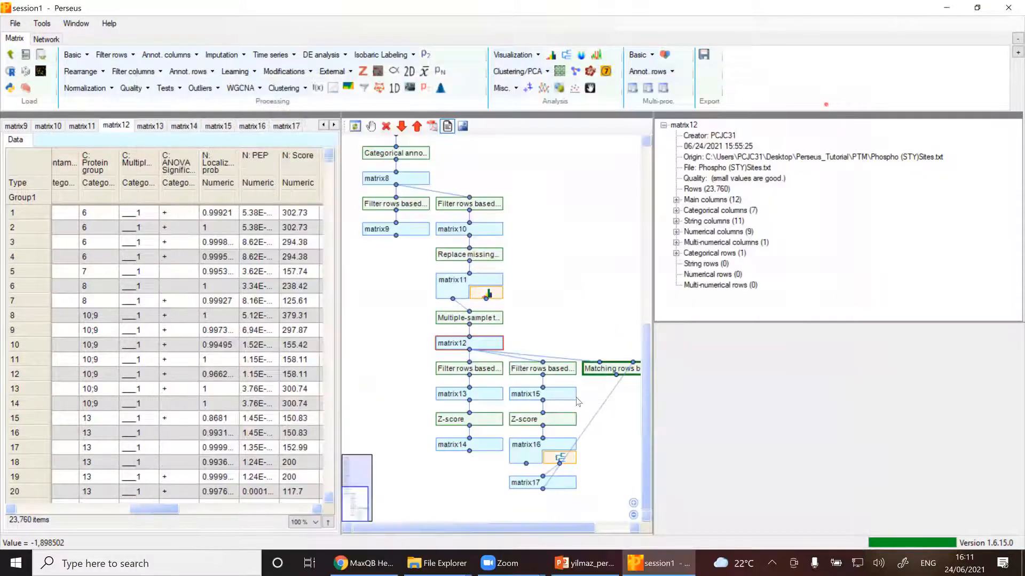
# Step: Add the human annotations from GOBP name through Corum to matrix20, using Leading proteins as the UniProt column
pyautogui.click(195, 73)
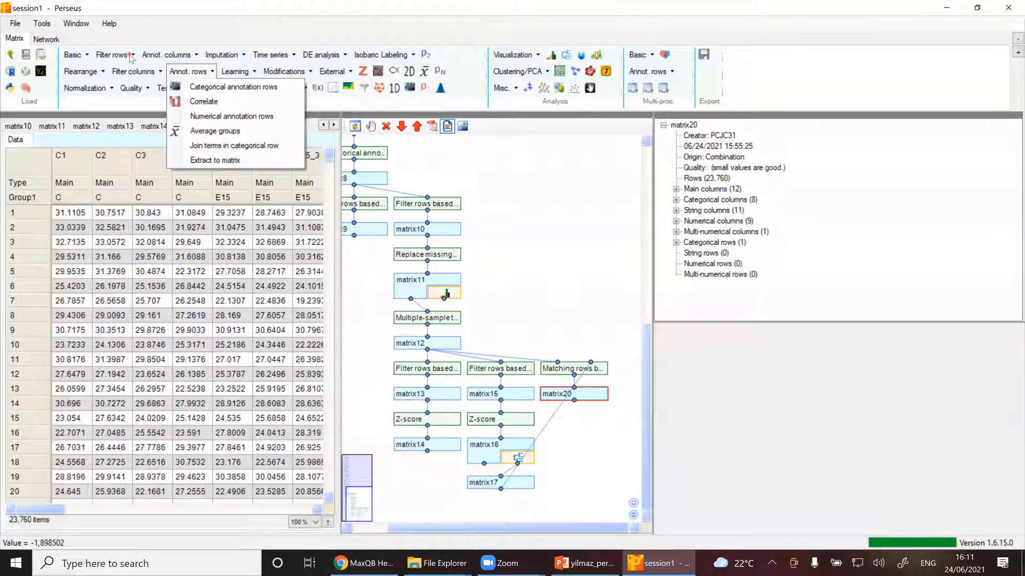
pyautogui.click(192, 57)
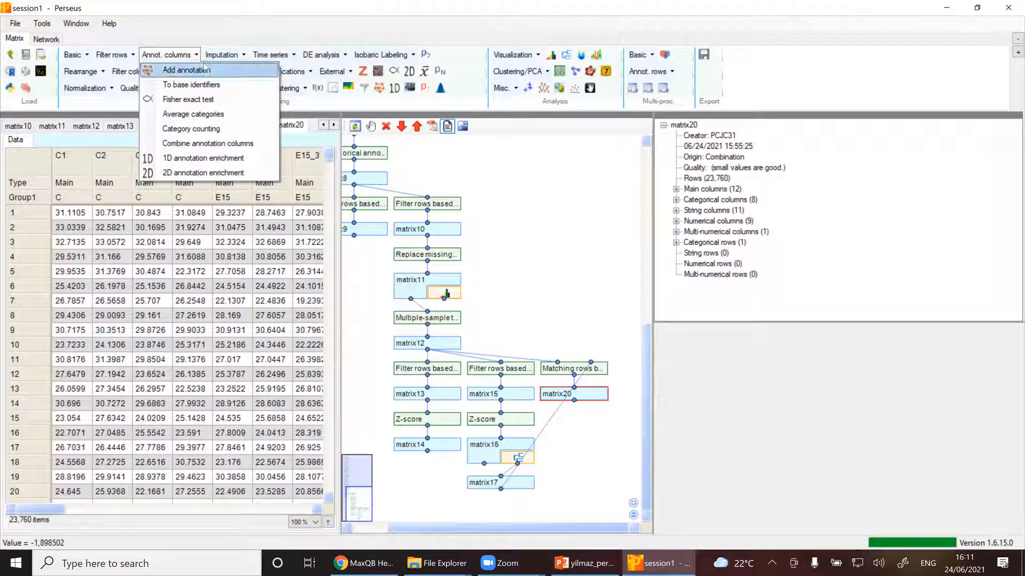
pyautogui.click(205, 70)
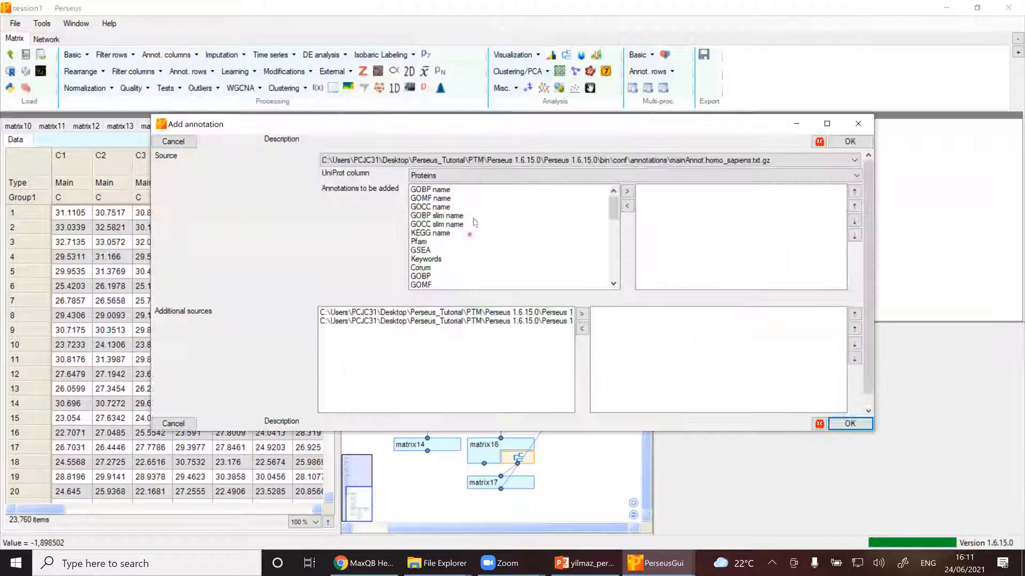
pyautogui.moveTo(448, 193); pyautogui.dragTo(456, 268)
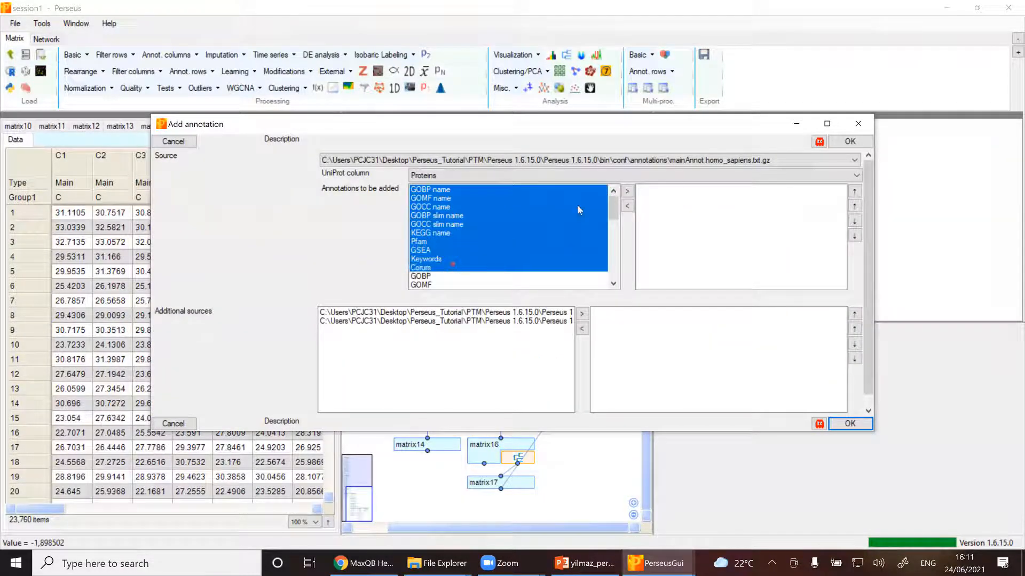
pyautogui.click(627, 192)
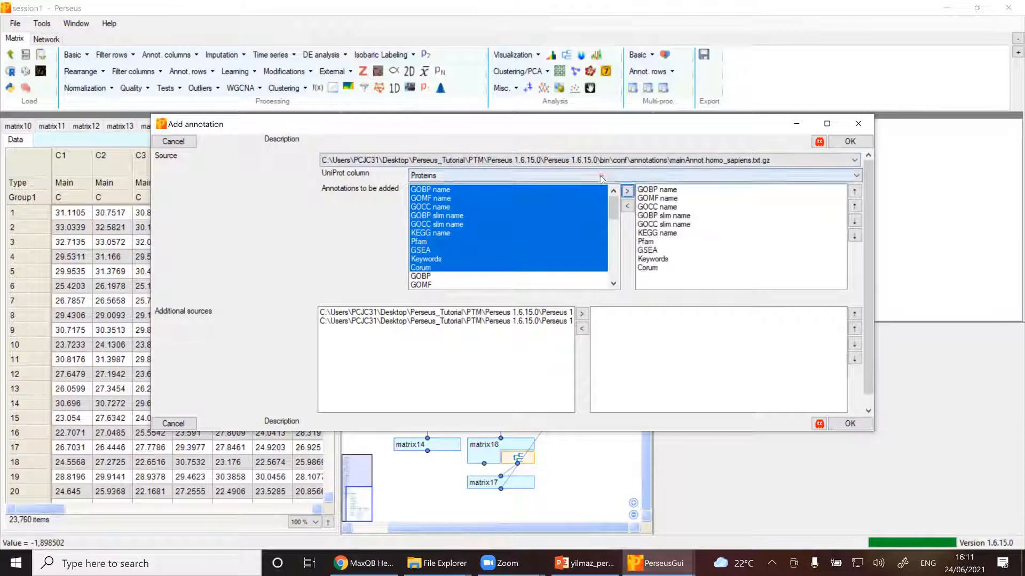
pyautogui.click(601, 177)
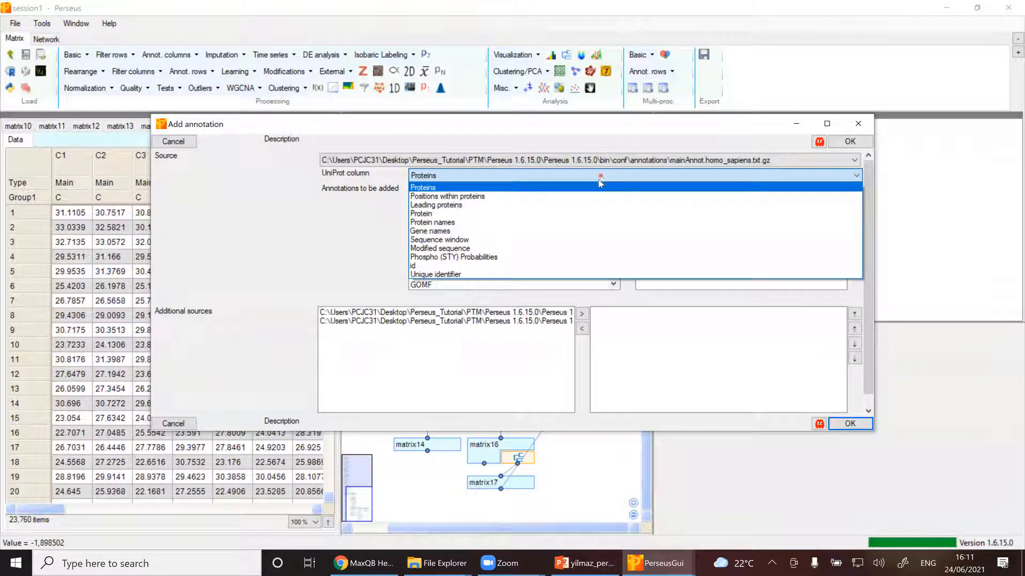
pyautogui.click(596, 206)
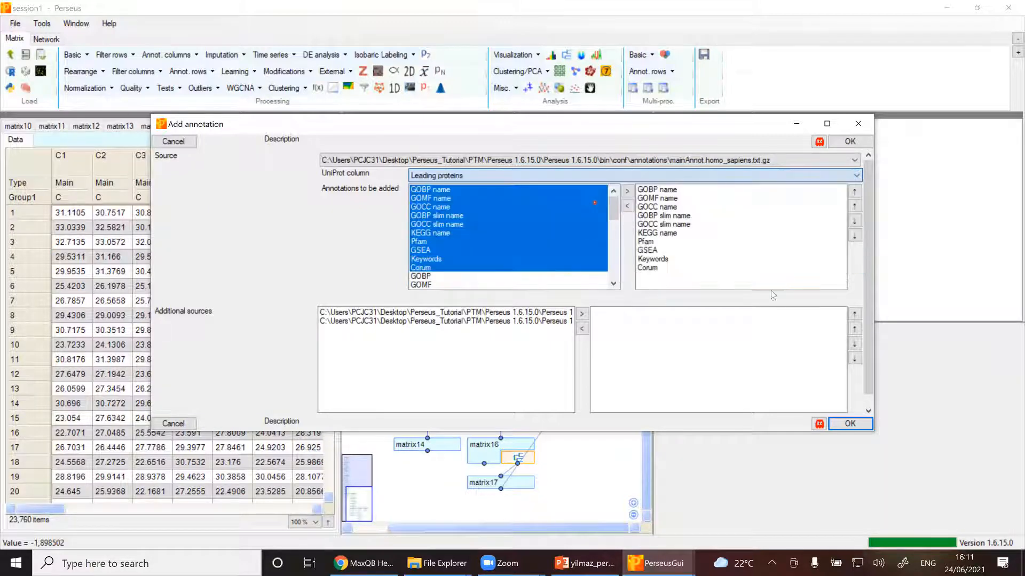
pyautogui.click(850, 425)
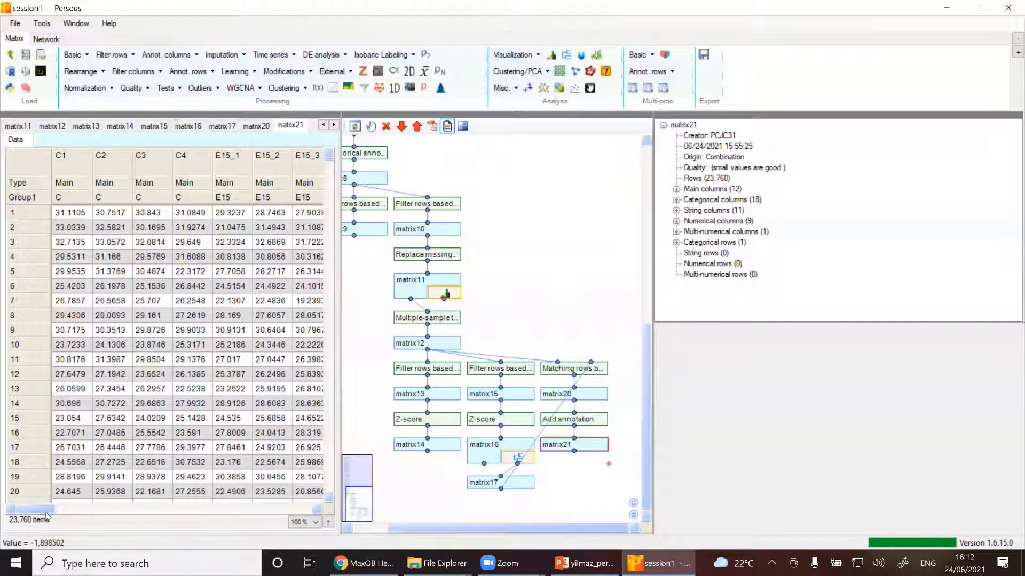
# Step: Widen the GOBP name and GOMF name columns in matrix21 to read the added annotation terms
pyautogui.moveTo(49, 510); pyautogui.dragTo(159, 526)
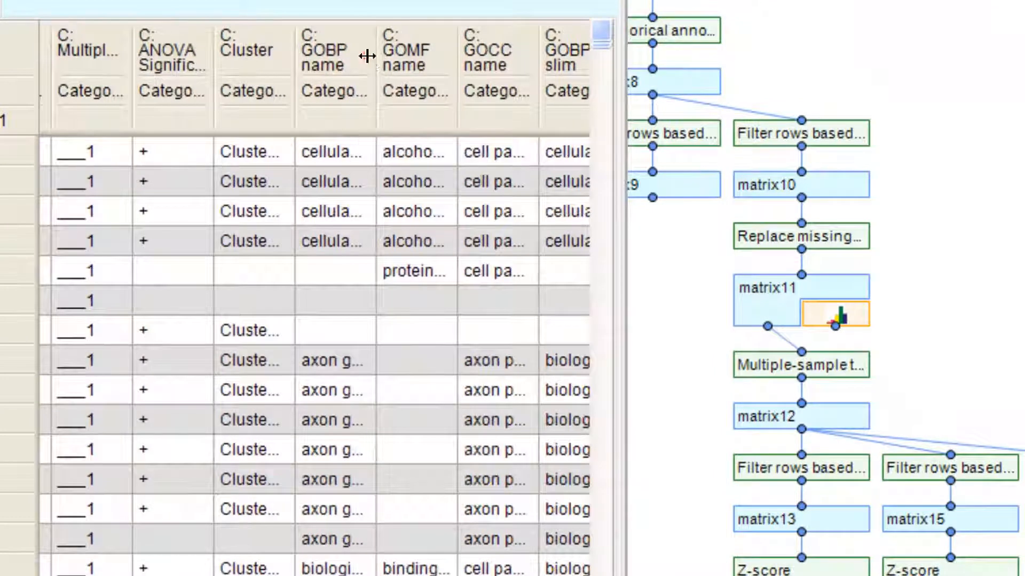
pyautogui.moveTo(366, 55); pyautogui.dragTo(432, 56)
pyautogui.moveTo(507, 60); pyautogui.dragTo(559, 61)
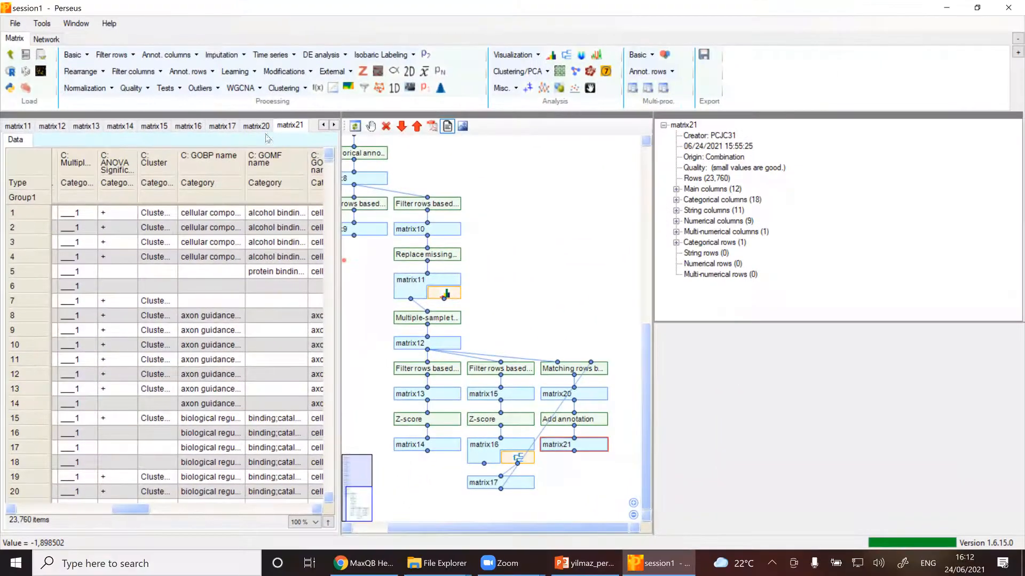
# Step: Run a Fisher exact test on matrix21's Cluster column with relative enrichment set to Leading proteins
pyautogui.click(183, 58)
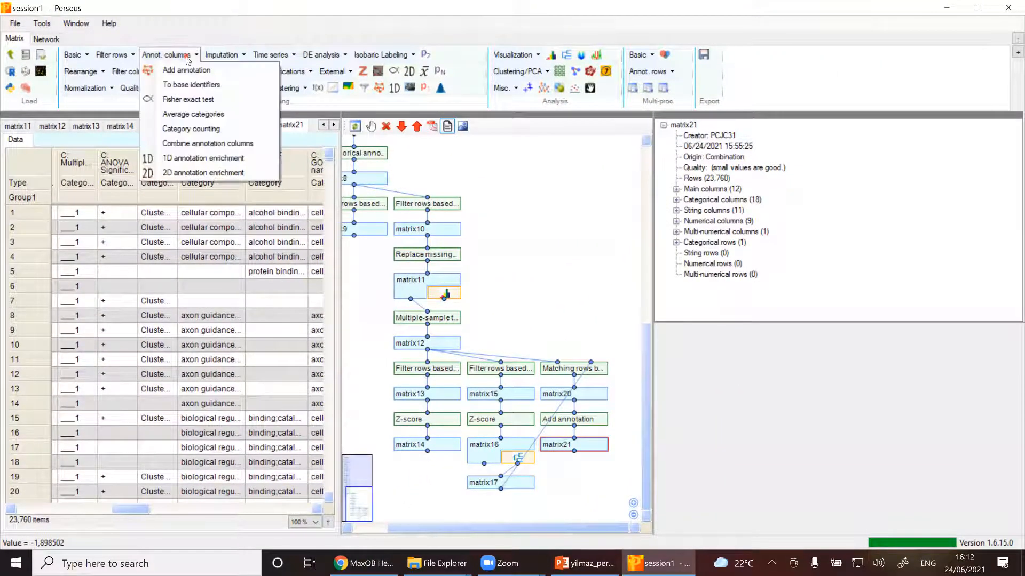
pyautogui.click(186, 101)
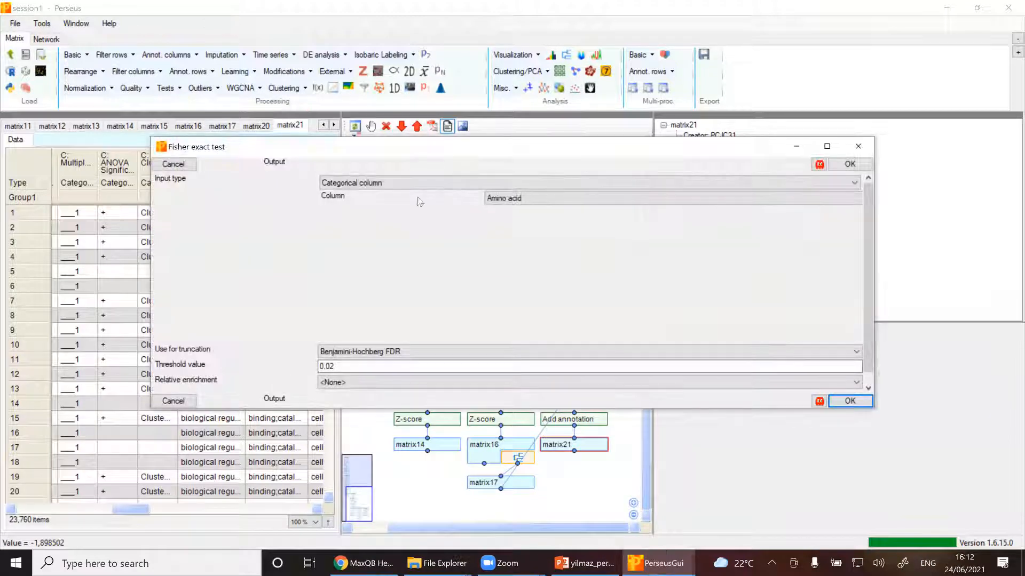
pyautogui.click(506, 199)
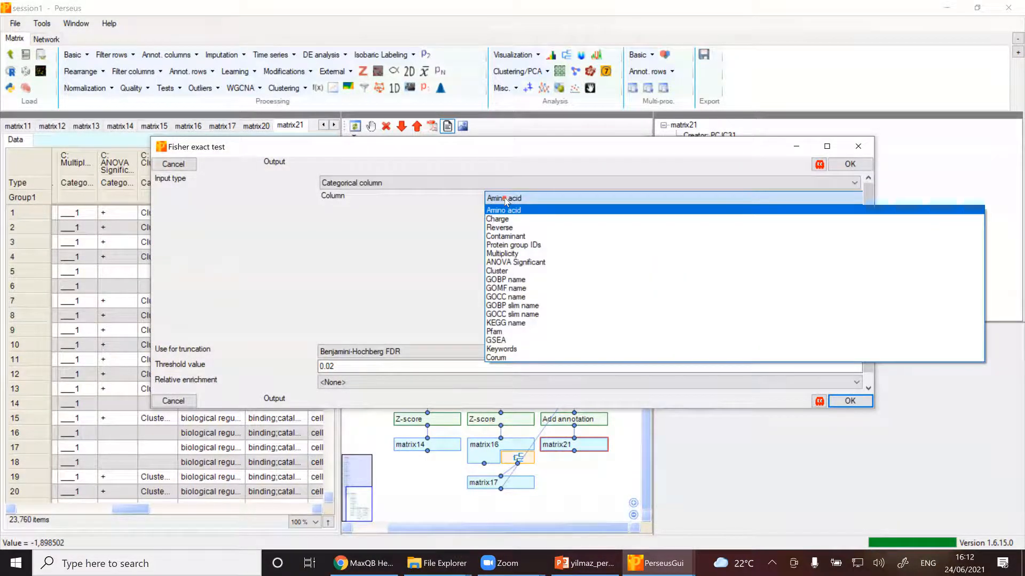
pyautogui.click(518, 271)
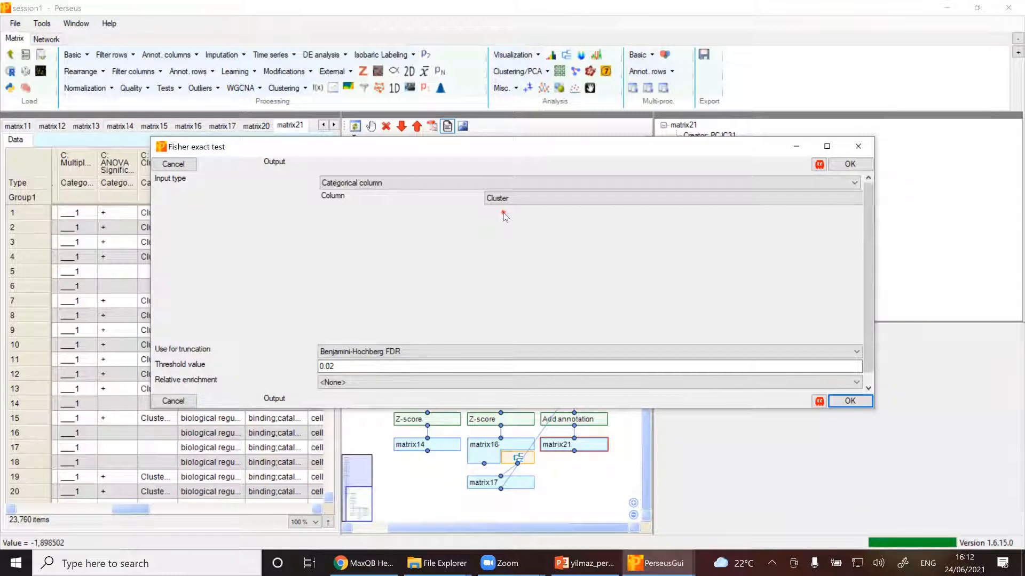
pyautogui.click(409, 383)
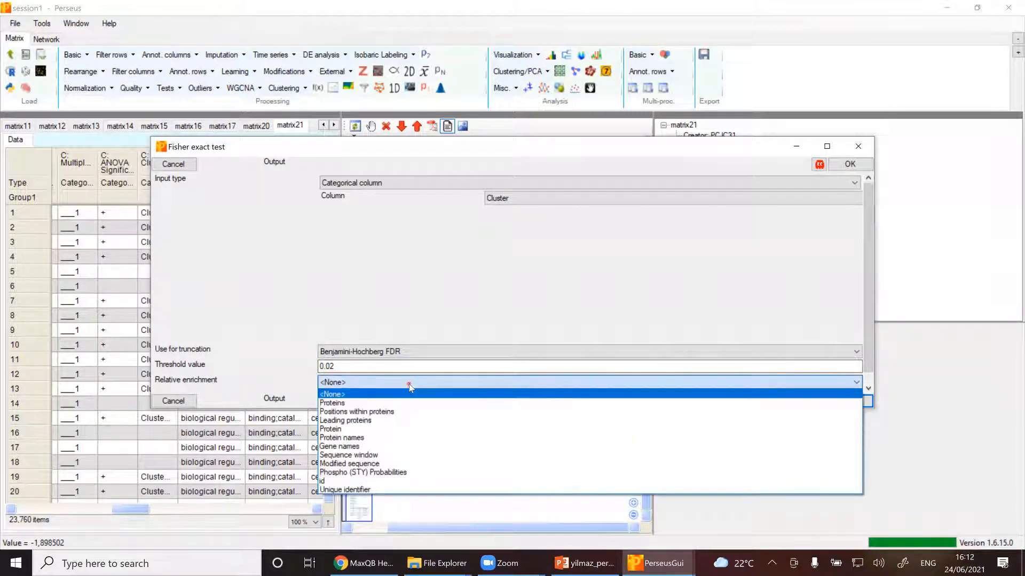
pyautogui.click(409, 422)
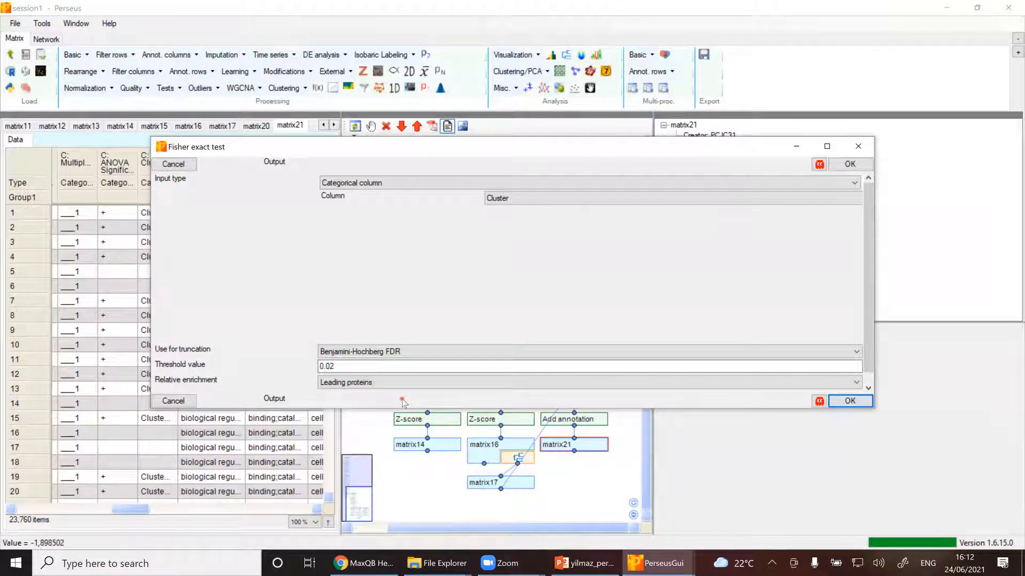
pyautogui.click(850, 401)
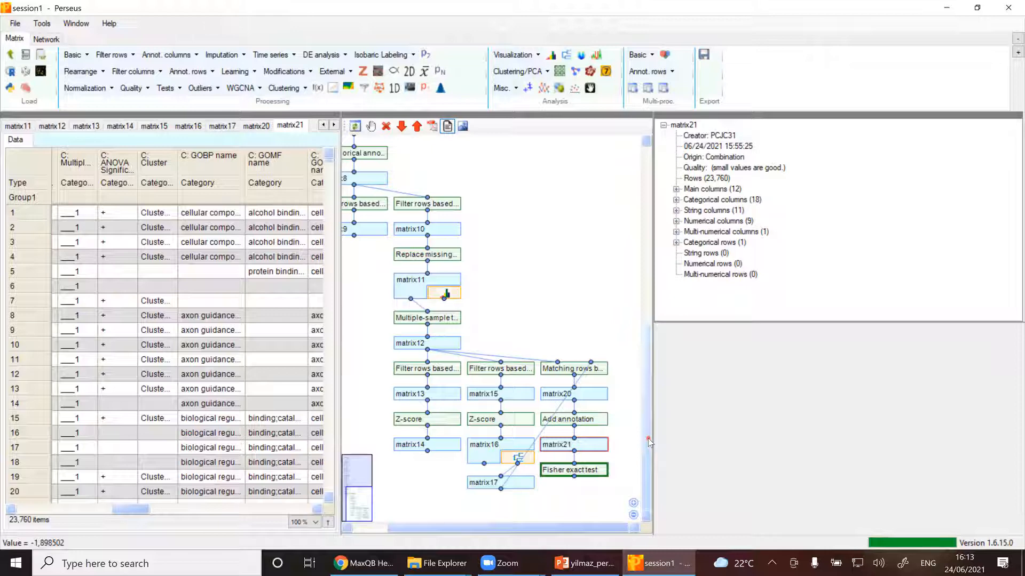
# Step: Select matrix20, view the available Modifications commands, and locate the motifs file in Perseus's bin\conf folder in File Explorer
pyautogui.click(588, 397)
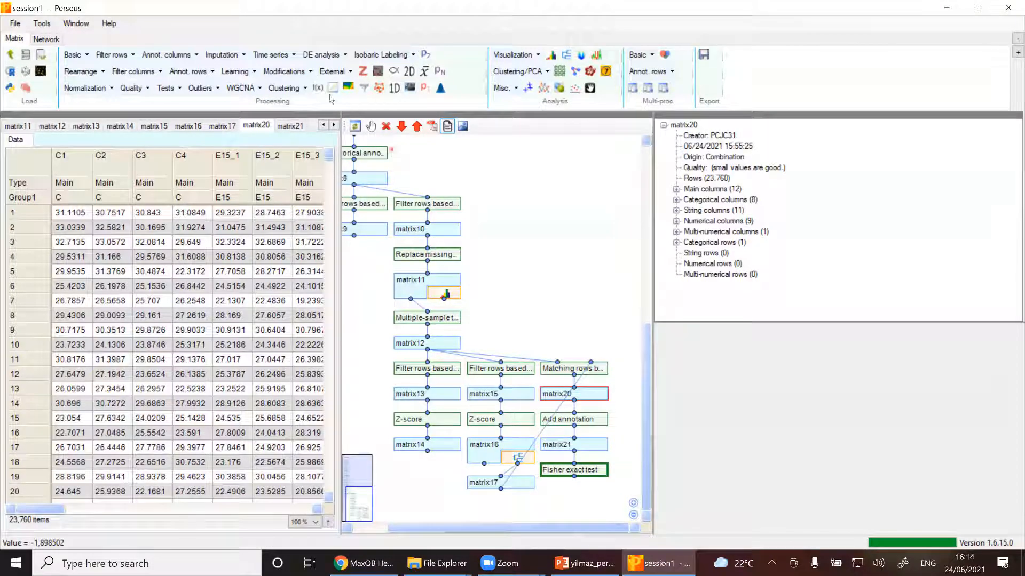
pyautogui.click(300, 74)
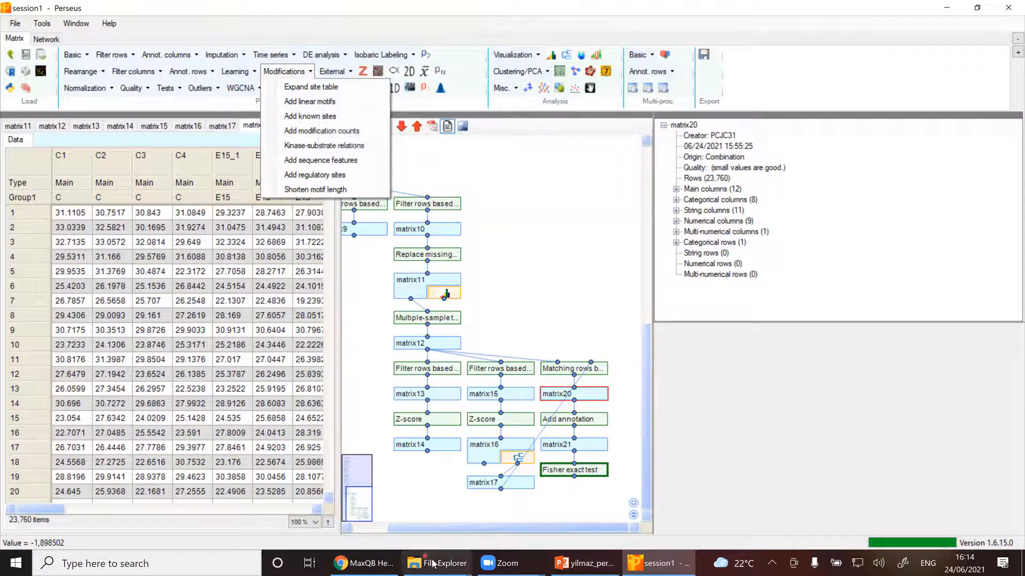
pyautogui.moveTo(433, 564)
pyautogui.click(569, 498)
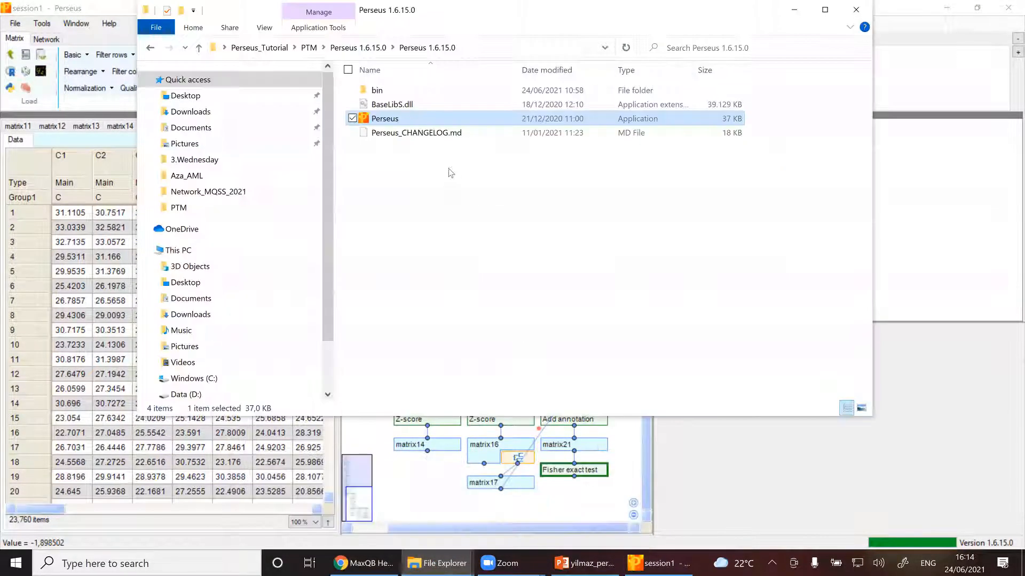
pyautogui.moveTo(212, 15); pyautogui.dragTo(209, 105)
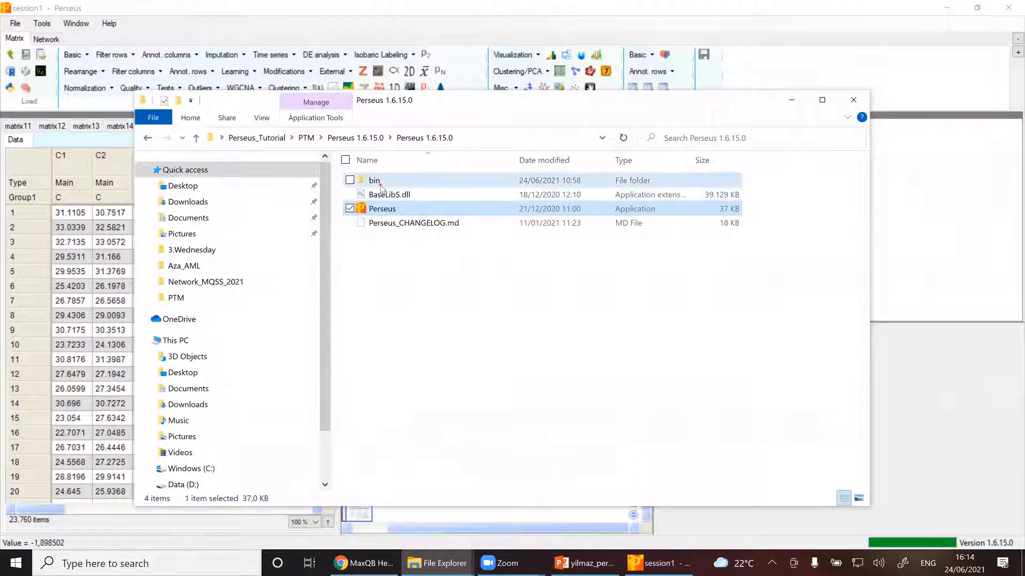
pyautogui.doubleClick(377, 182)
pyautogui.doubleClick(380, 181)
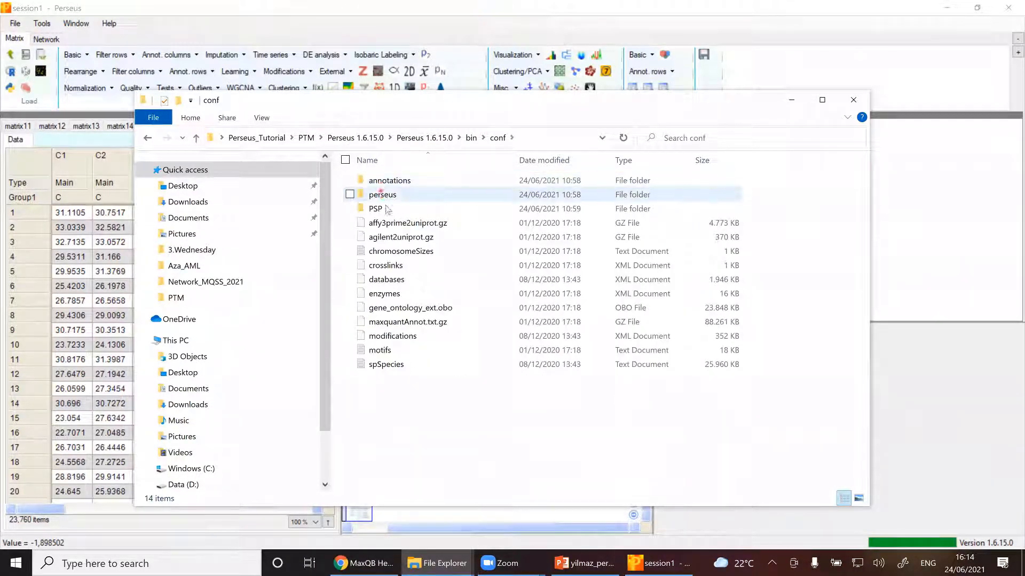
pyautogui.click(403, 353)
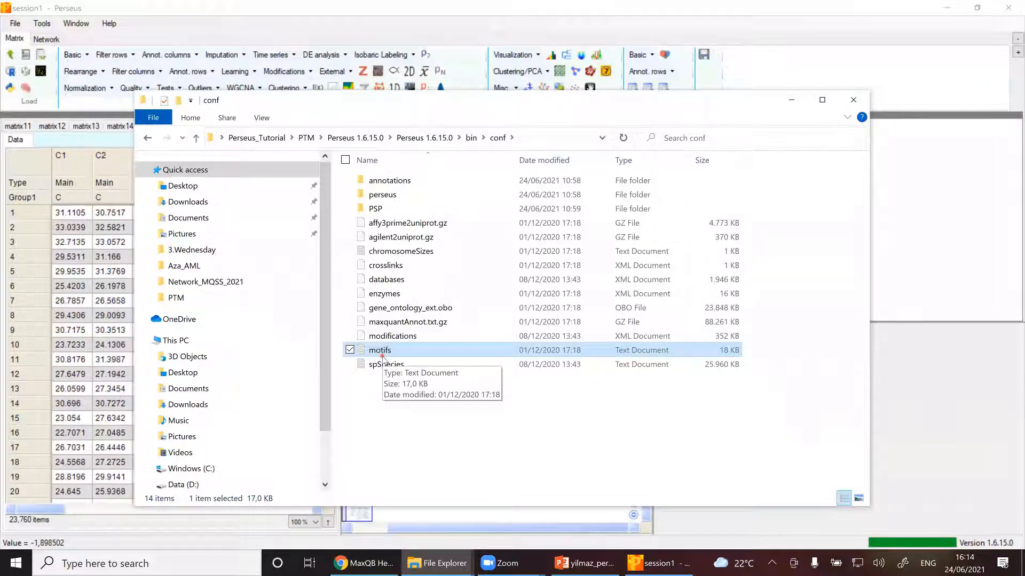
# Step: In matrix22, widen the Selection value and Category column columns, and sort the rows by Category column down to the GOBP name entries
pyautogui.click(284, 71)
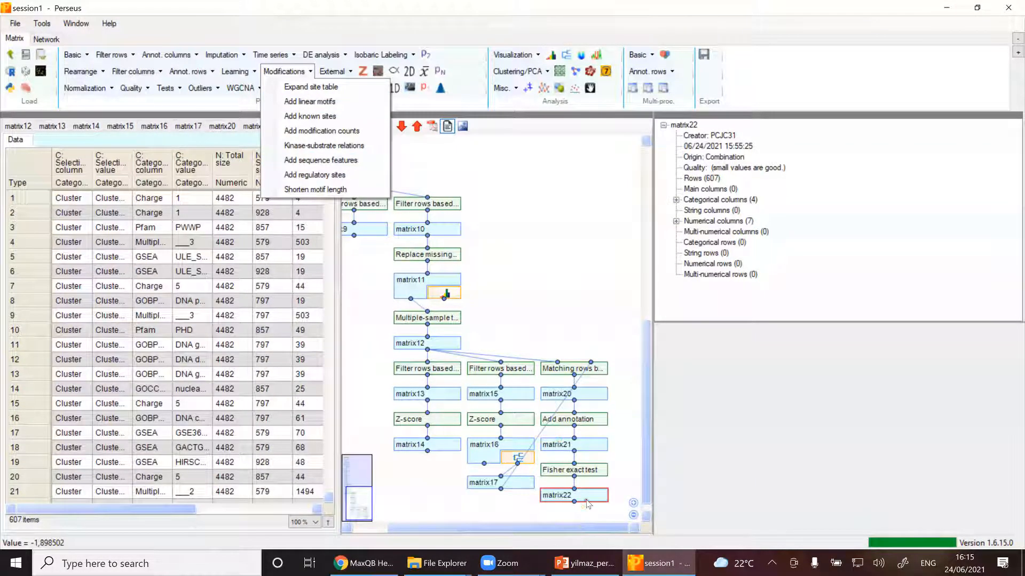
pyautogui.click(587, 503)
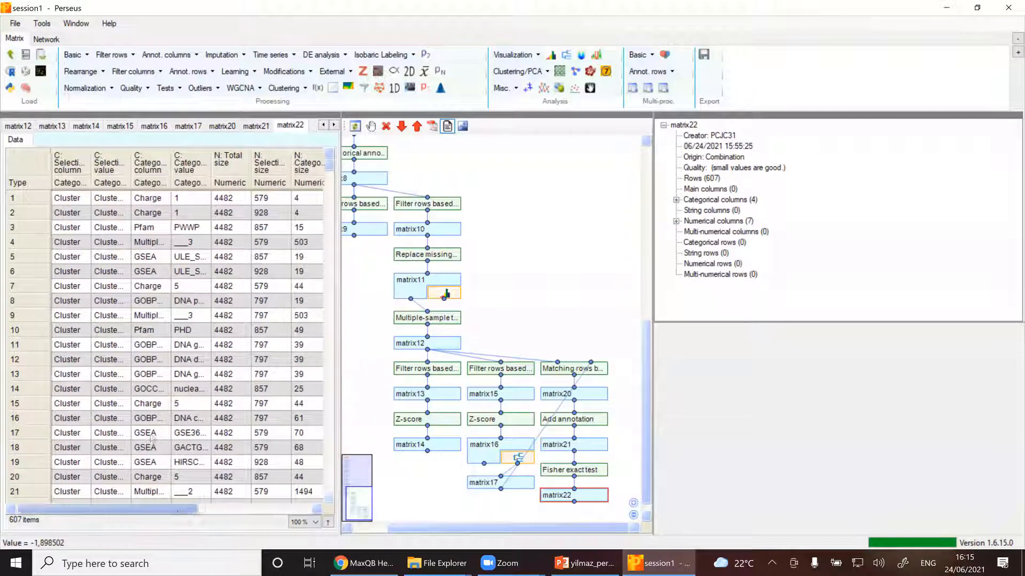
pyautogui.moveTo(133, 163); pyautogui.dragTo(260, 172)
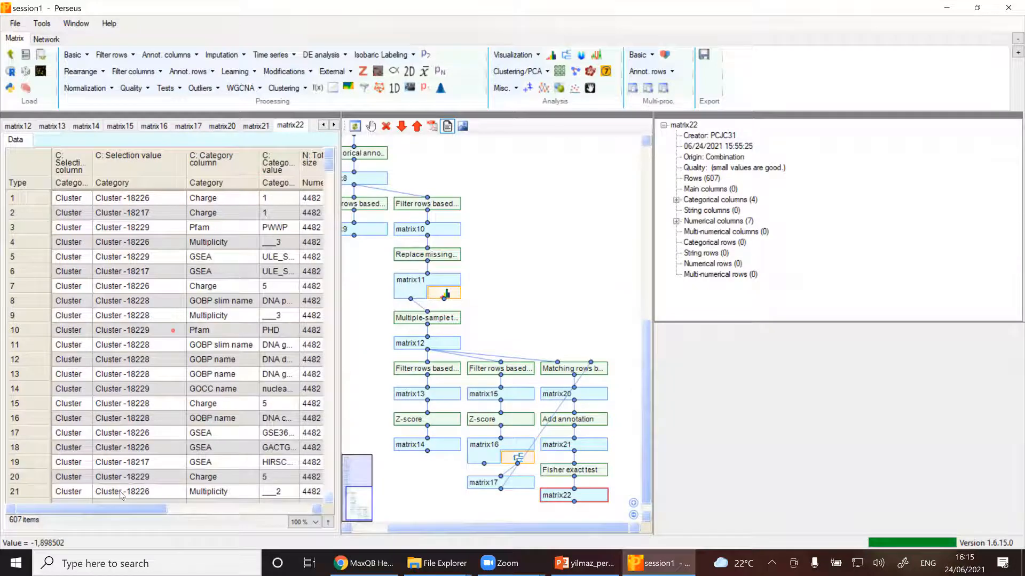
pyautogui.moveTo(131, 517)
pyautogui.mouseDown()
pyautogui.moveTo(296, 497)
pyautogui.moveTo(127, 506)
pyautogui.mouseUp()
pyautogui.click(218, 173)
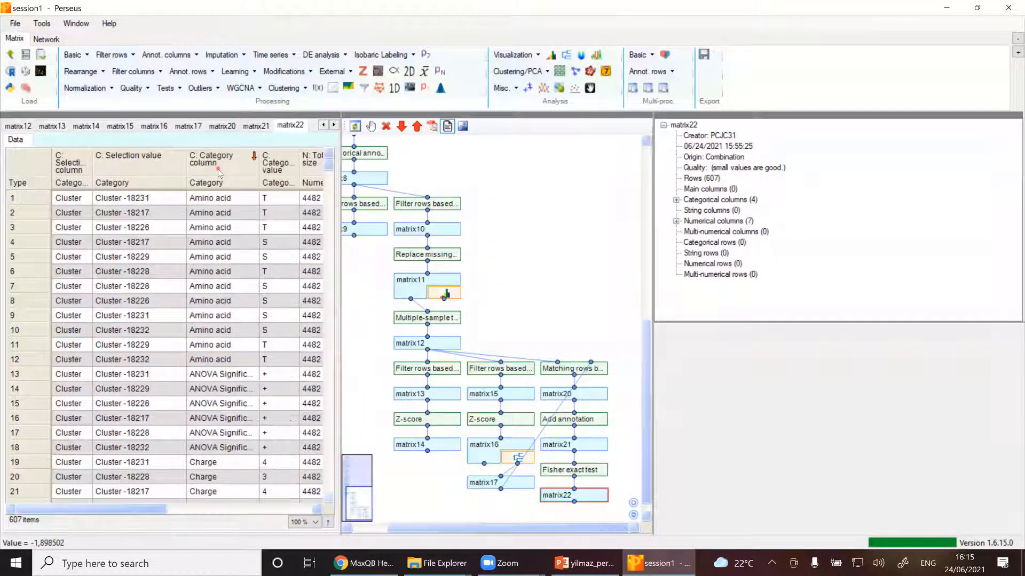
pyautogui.moveTo(329, 171); pyautogui.dragTo(329, 195)
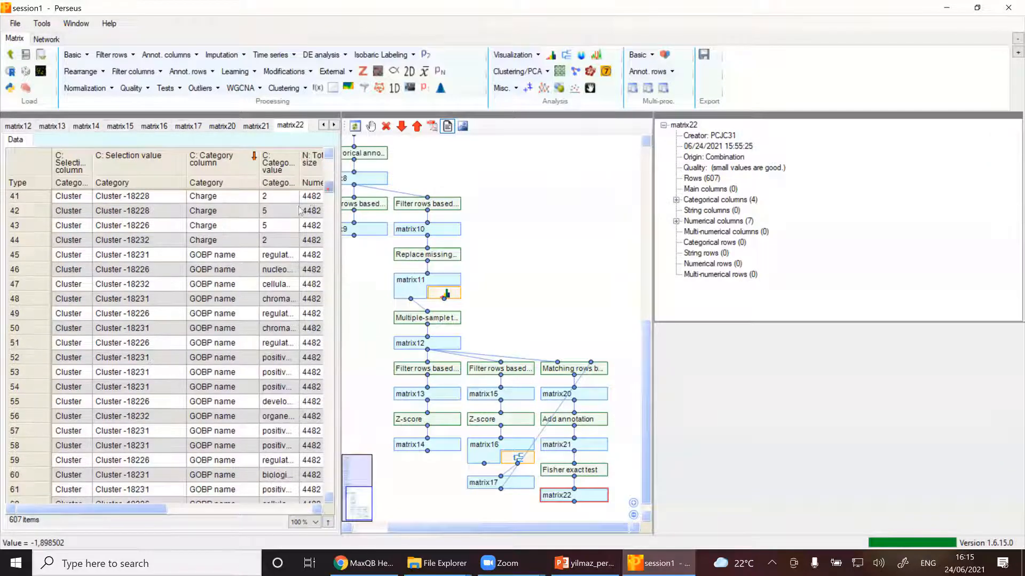
# Step: Enlarge the data table and workflow areas, and widen matrix22's Category value column to read the enriched terms
pyautogui.click(219, 256)
pyautogui.scroll(-3, 227, 272)
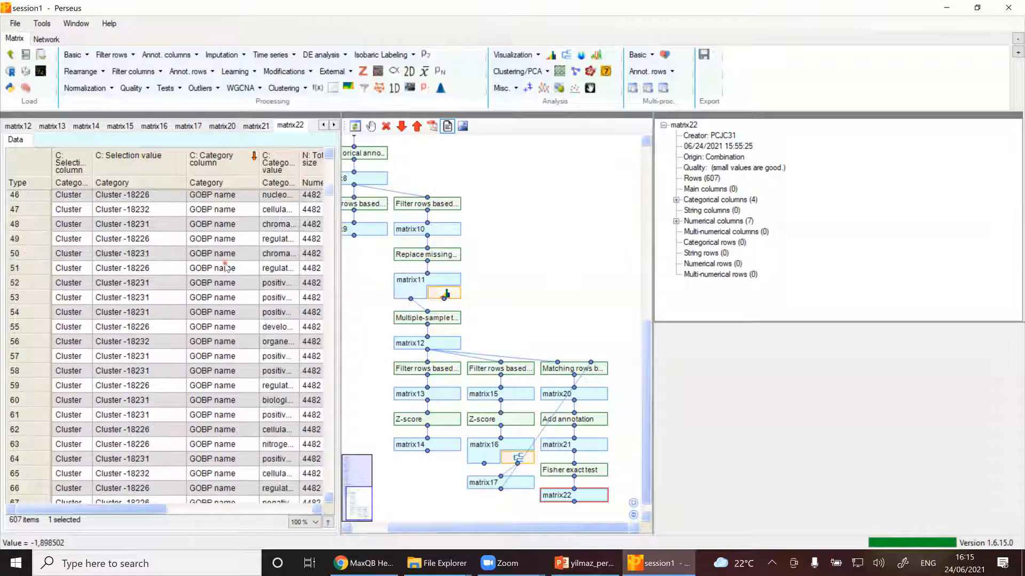
pyautogui.scroll(3, 227, 268)
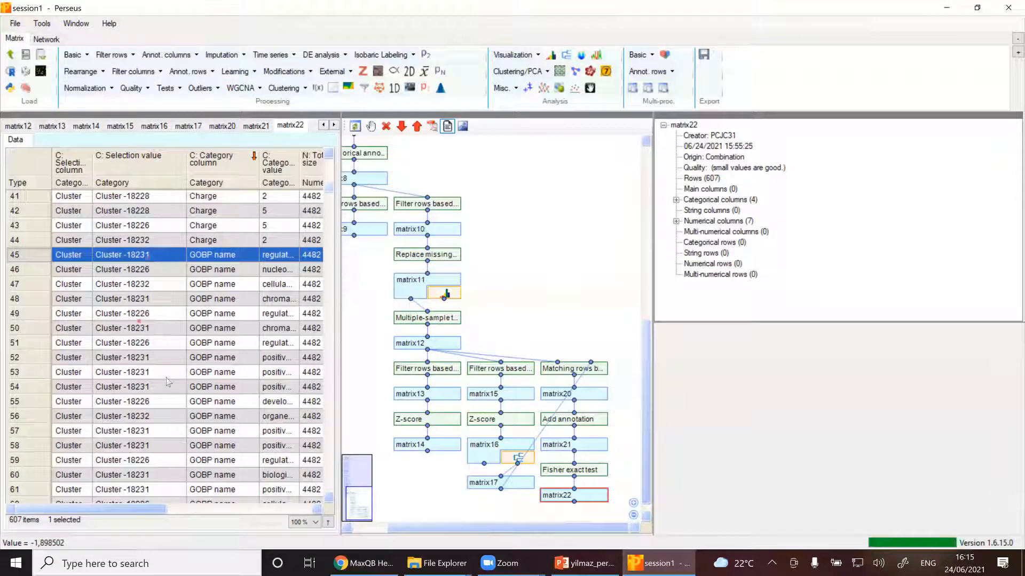
pyautogui.moveTo(340, 169); pyautogui.dragTo(510, 169)
pyautogui.moveTo(300, 170); pyautogui.dragTo(379, 176)
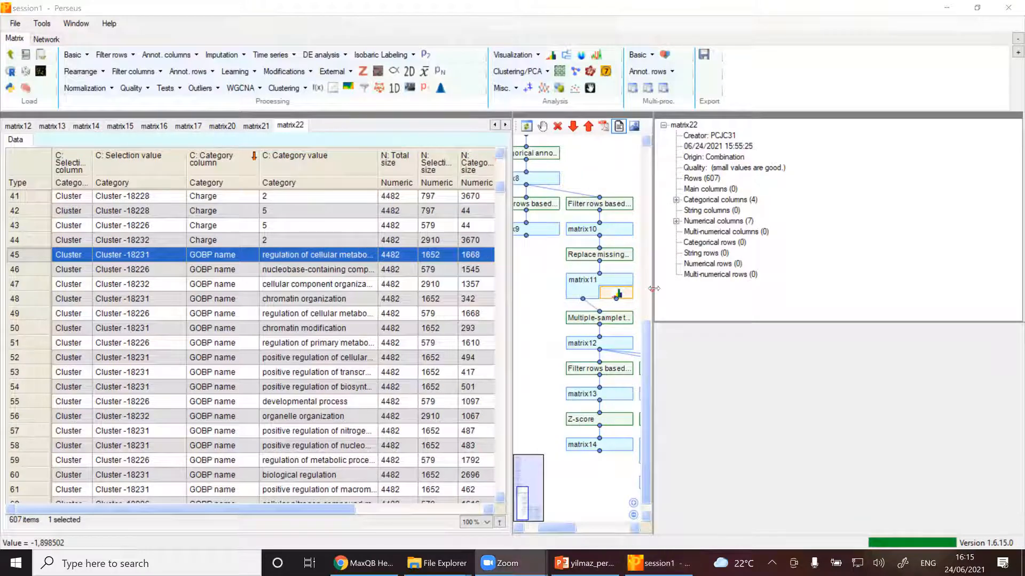
pyautogui.moveTo(652, 287); pyautogui.dragTo(781, 283)
pyautogui.scroll(-1, 688, 365)
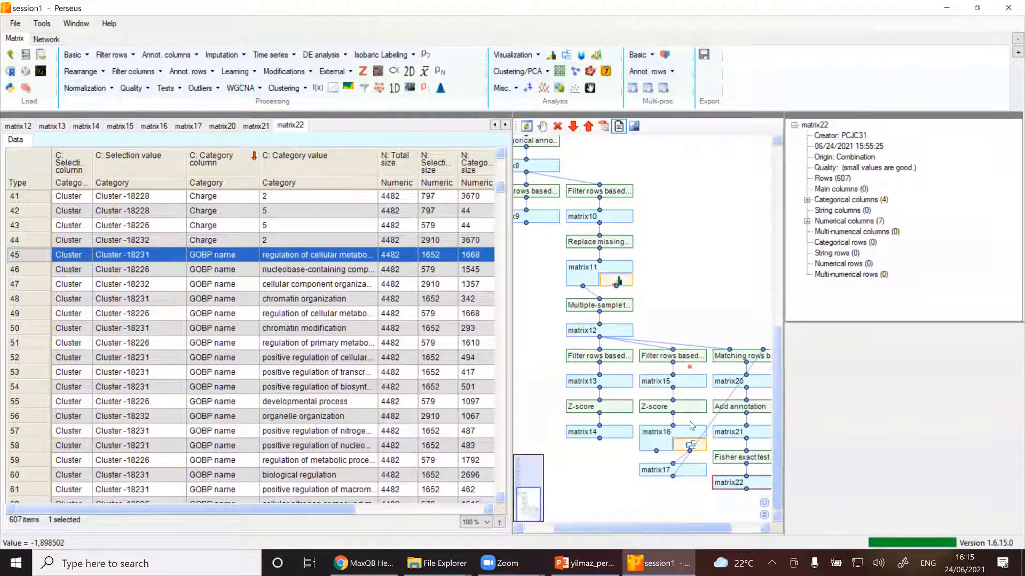
# Step: View matrix16's hierarchical clustering heat map, enlarge its Row clusters table, and select cluster -18232 to examine it
pyautogui.click(688, 451)
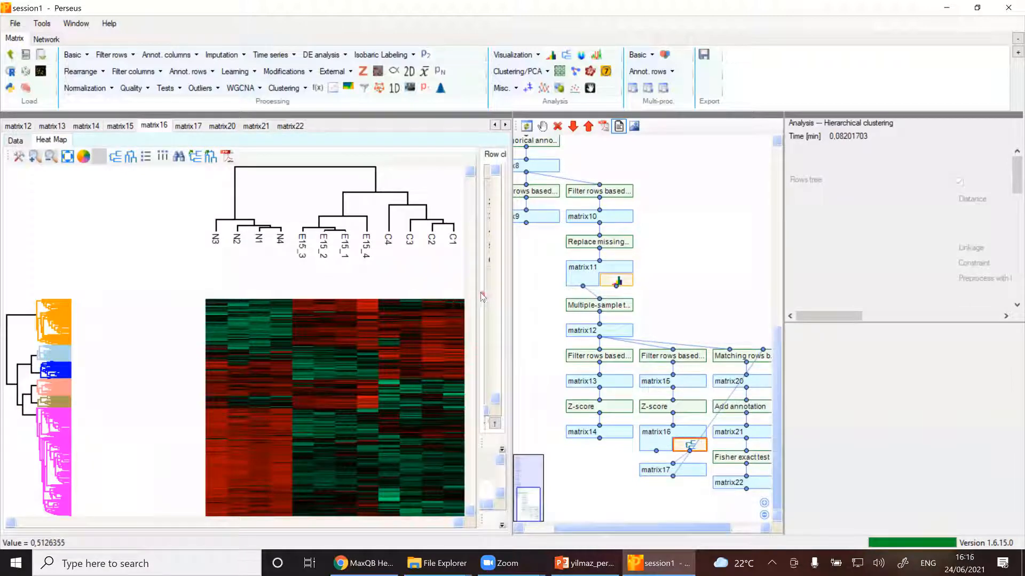
pyautogui.moveTo(478, 292); pyautogui.dragTo(293, 289)
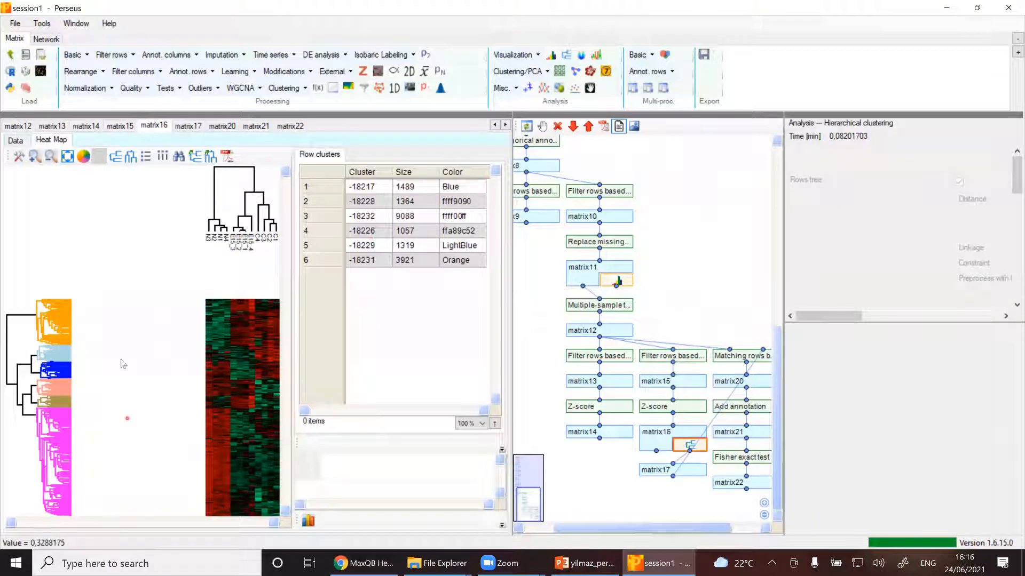
pyautogui.click(419, 202)
pyautogui.click(414, 216)
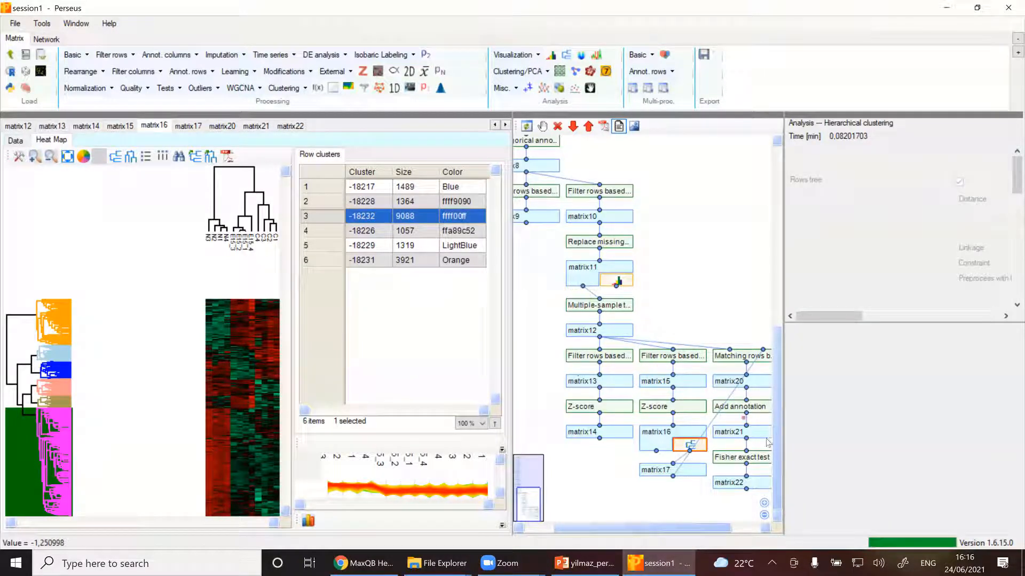
# Step: Reopen matrix22 and sort its rows by Selection value to examine the enriched terms of Cluster -18226
pyautogui.click(725, 484)
pyautogui.click(724, 483)
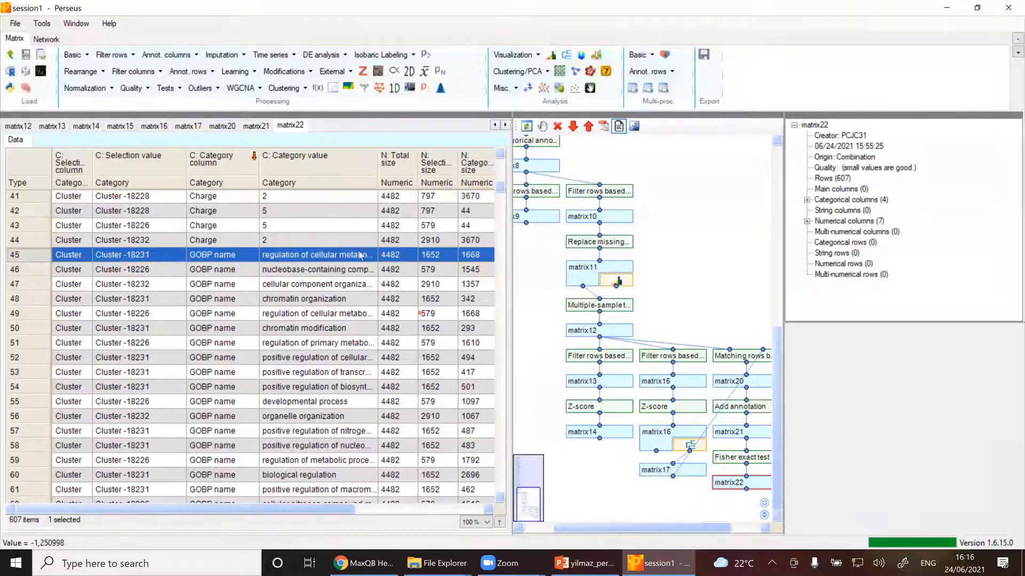
pyautogui.click(148, 163)
pyautogui.scroll(-20, 138, 383)
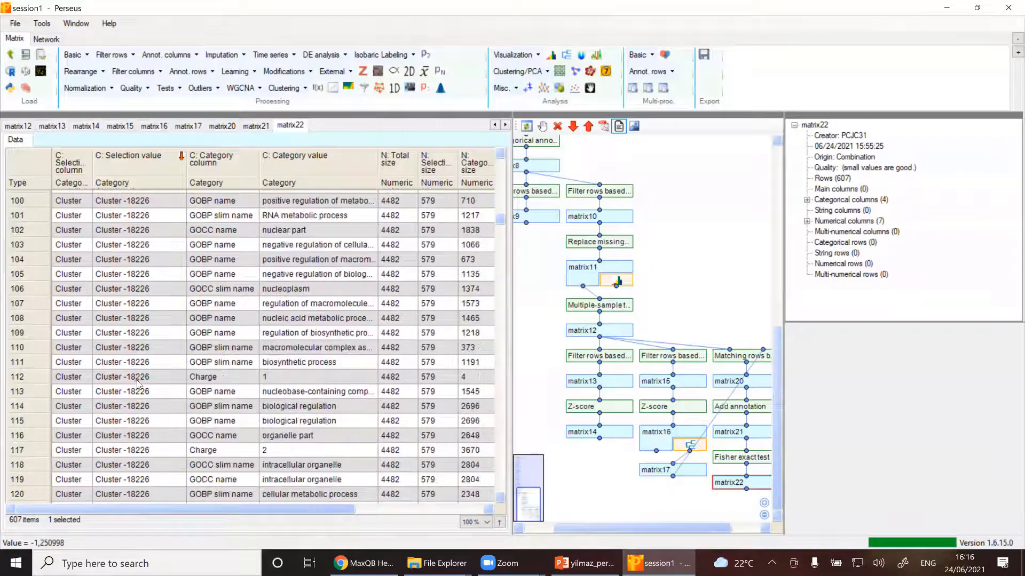
pyautogui.scroll(-5, 138, 383)
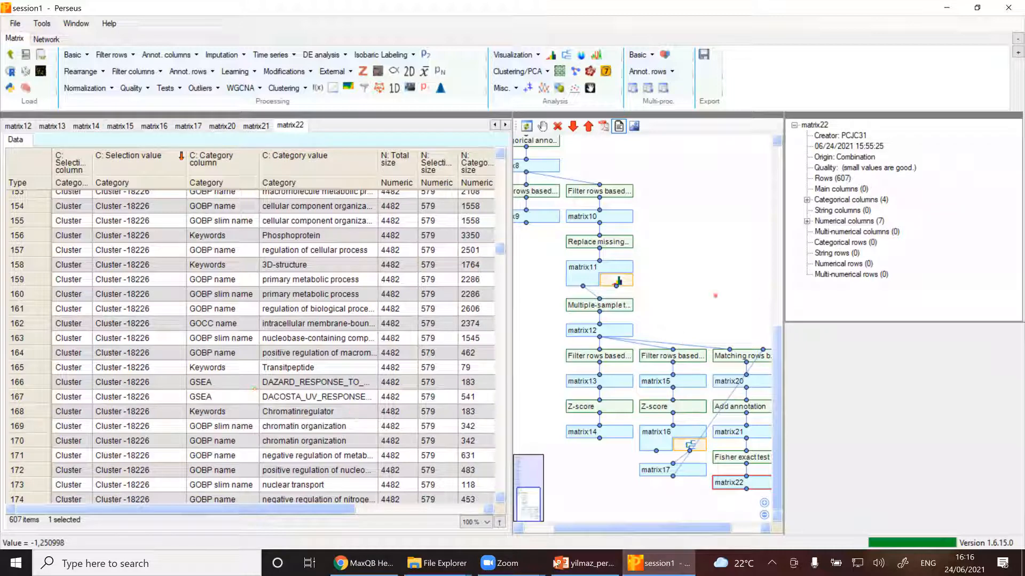
# Step: Enlarge the workflow area and add linear motifs to matrix20 using the Sequence window column
pyautogui.moveTo(578, 528); pyautogui.dragTo(608, 528)
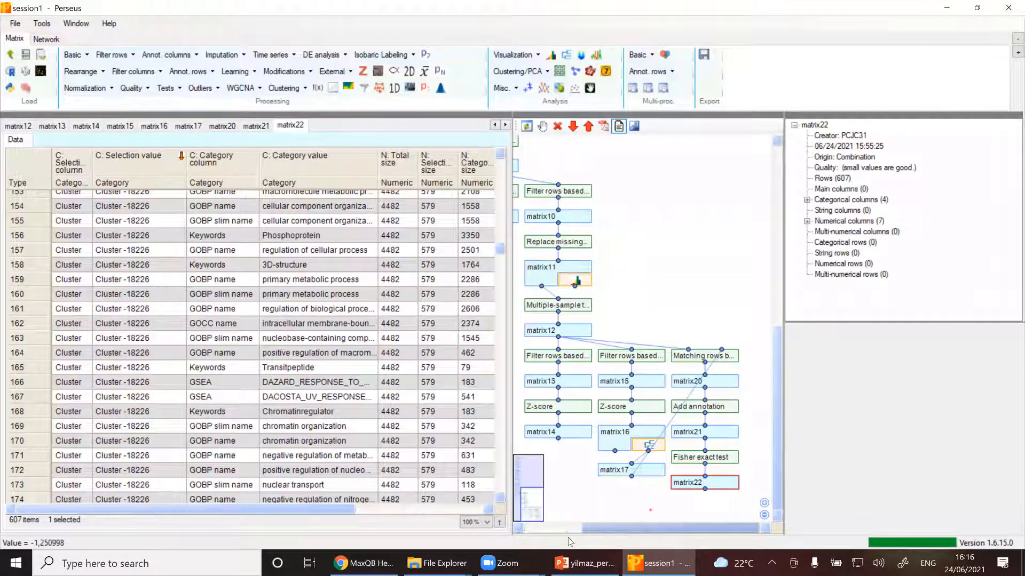
pyautogui.moveTo(904, 287); pyautogui.dragTo(900, 287)
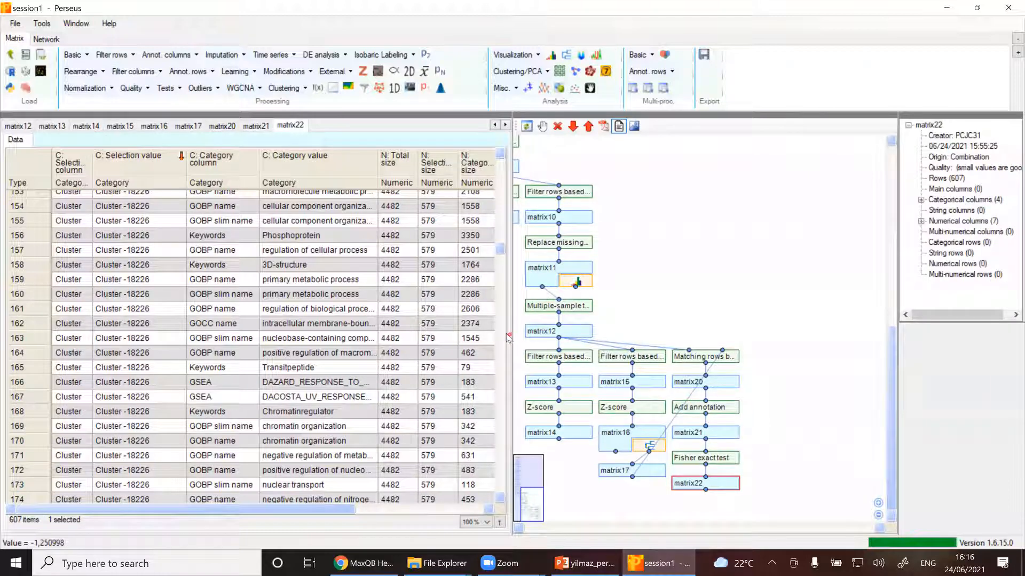
pyautogui.moveTo(495, 345); pyautogui.dragTo(369, 345)
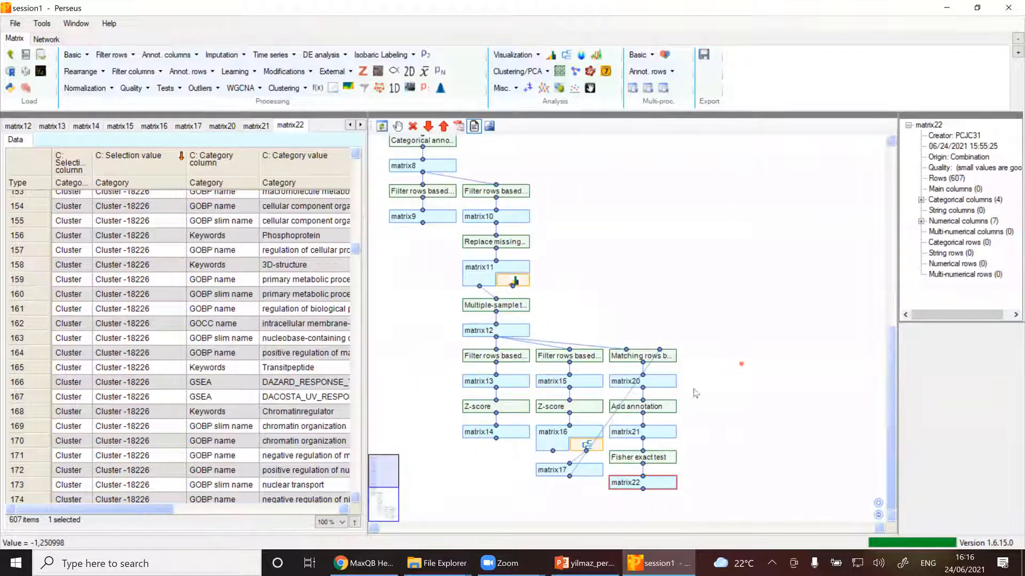
pyautogui.click(652, 384)
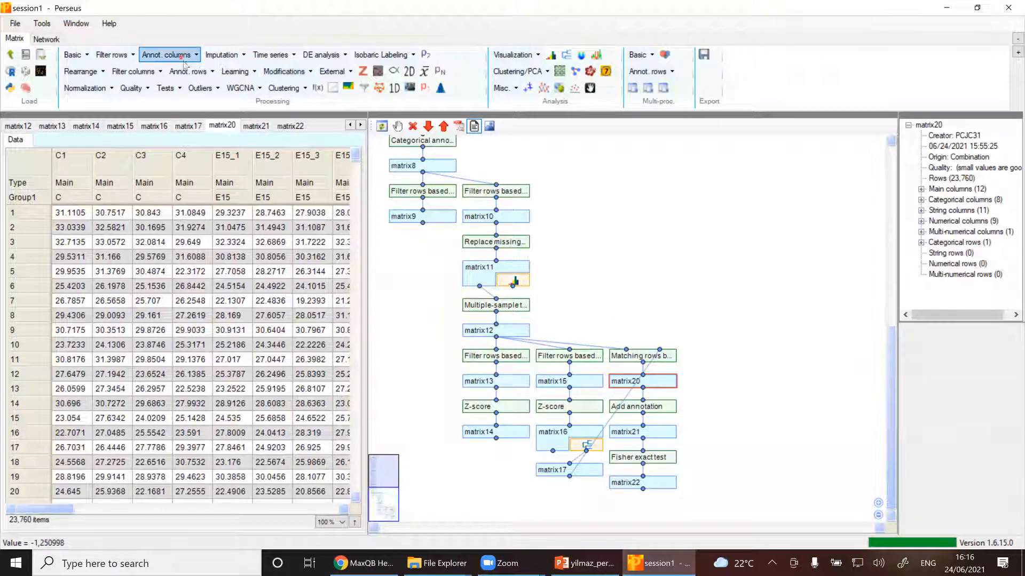
pyautogui.click(307, 76)
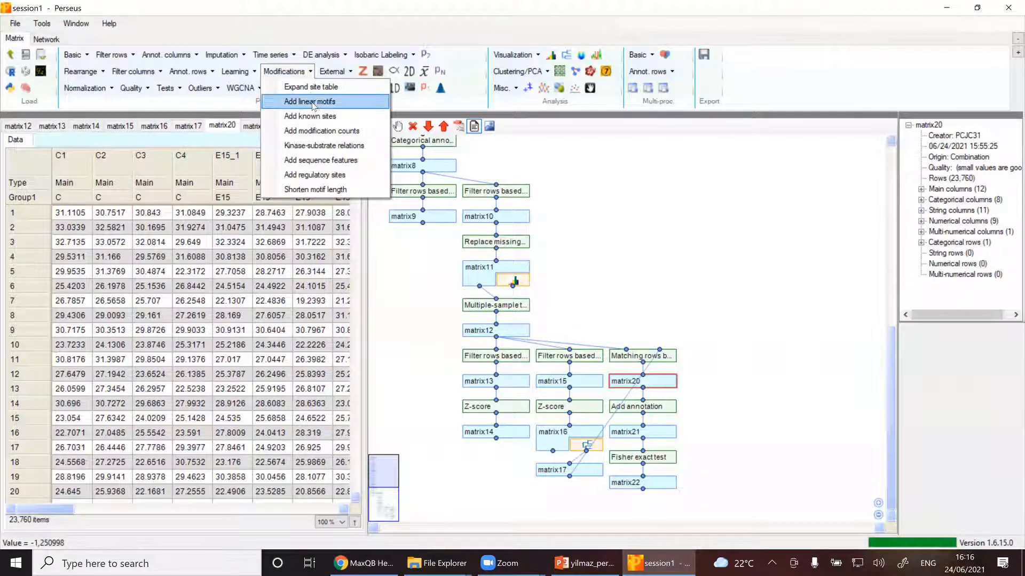
pyautogui.click(312, 104)
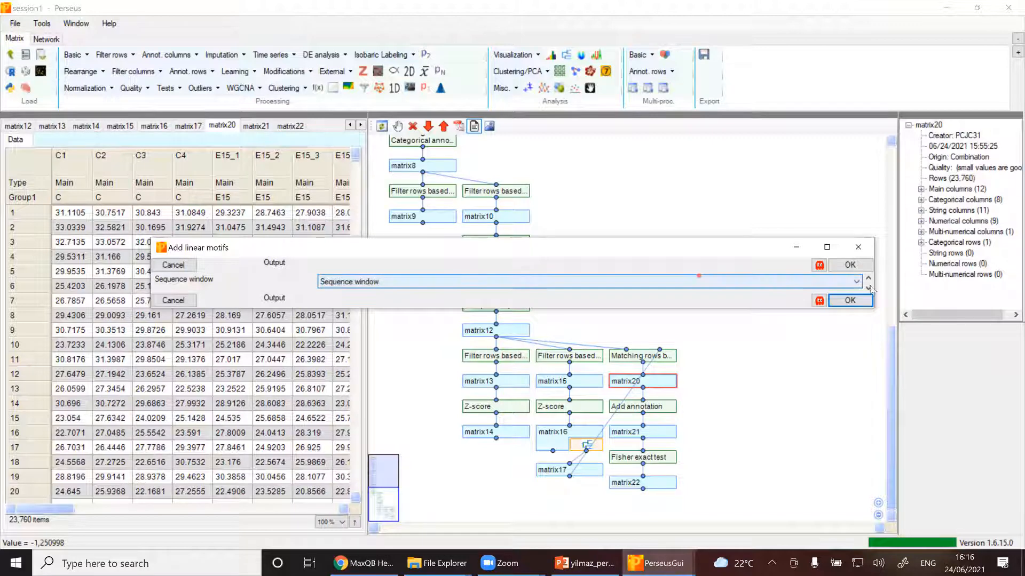
pyautogui.click(850, 301)
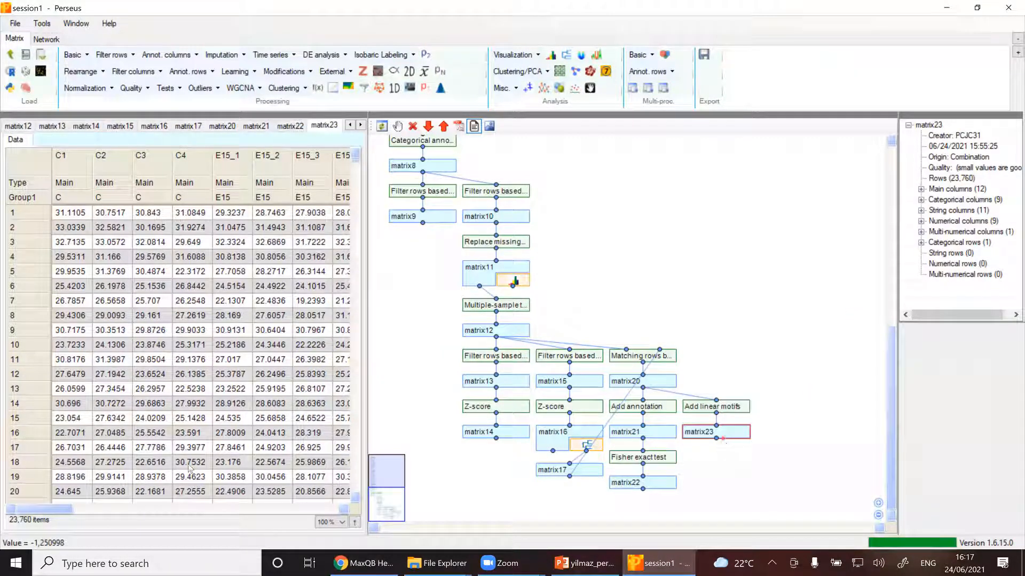
# Step: Widen the Motifs column in matrix23 to read the kinase substrate motifs assigned to the sites
pyautogui.moveTo(48, 511); pyautogui.dragTo(52, 510)
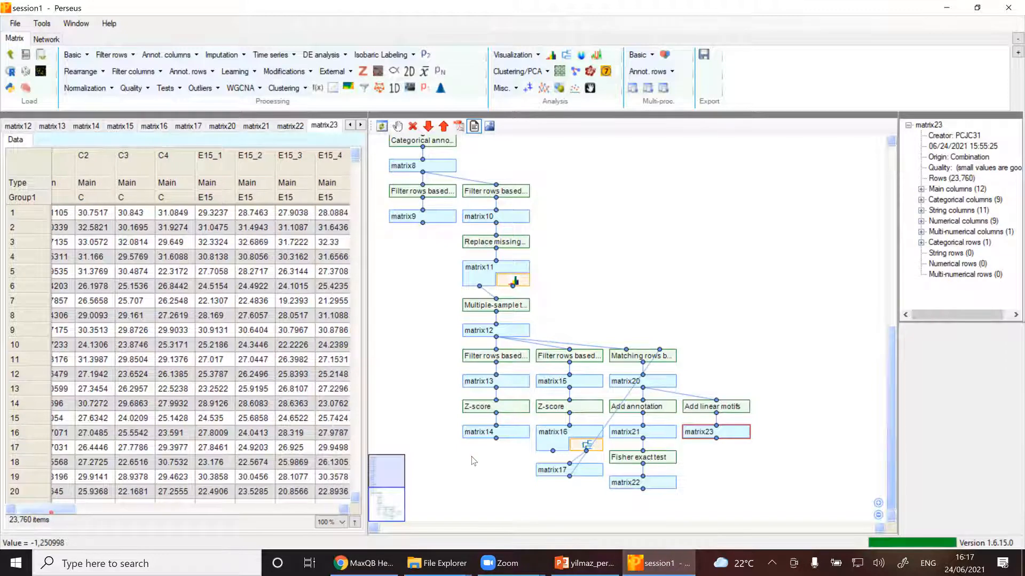
pyautogui.moveTo(71, 509); pyautogui.dragTo(163, 501)
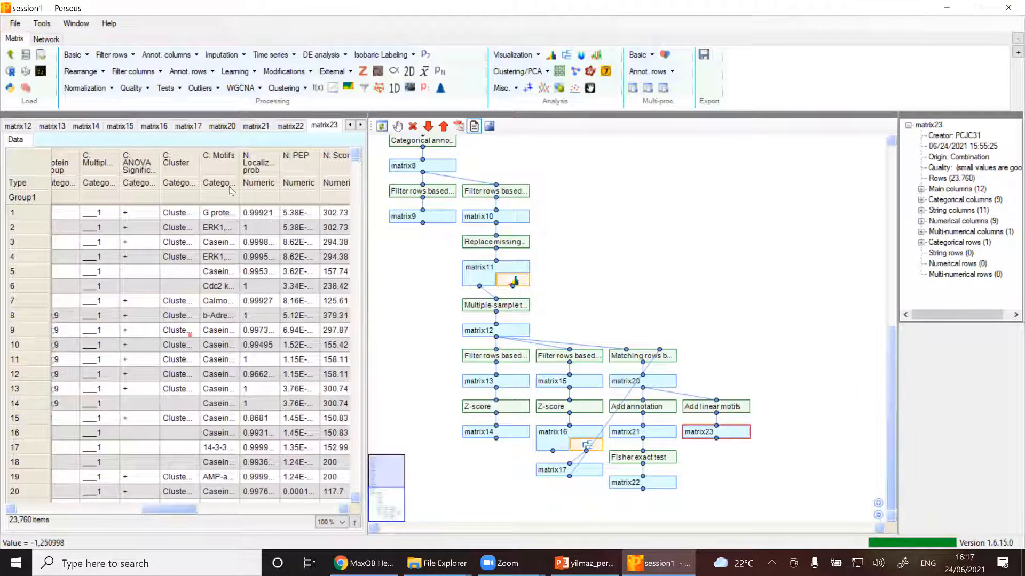
pyautogui.moveTo(278, 193); pyautogui.dragTo(323, 200)
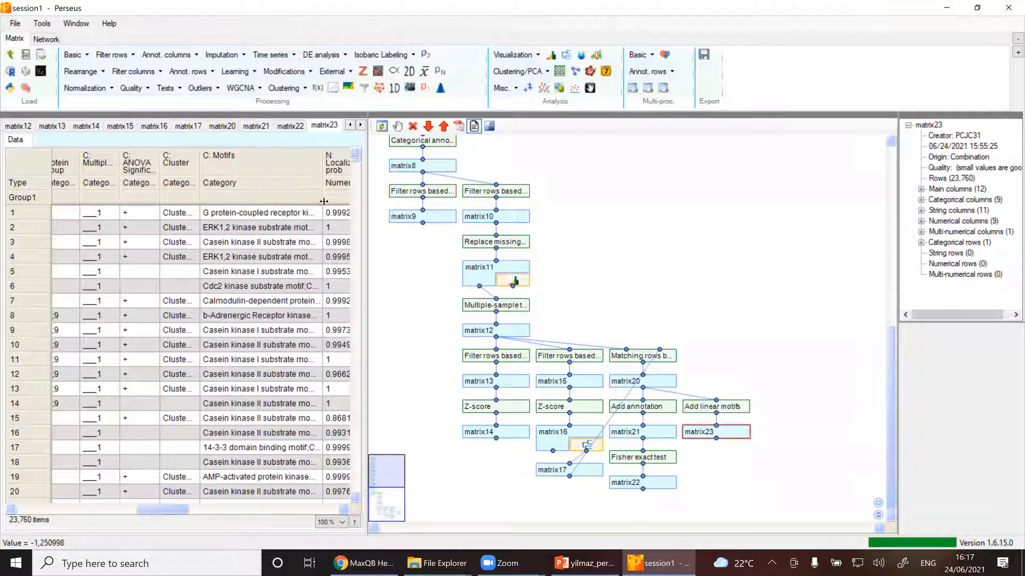
pyautogui.click(296, 214)
pyautogui.moveTo(172, 509); pyautogui.dragTo(181, 510)
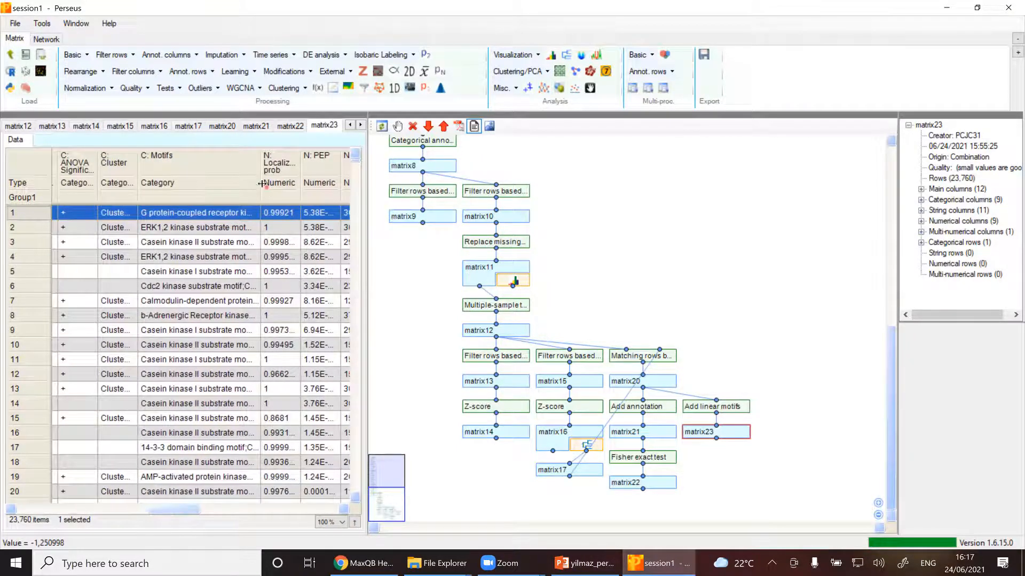
pyautogui.moveTo(261, 187); pyautogui.dragTo(333, 199)
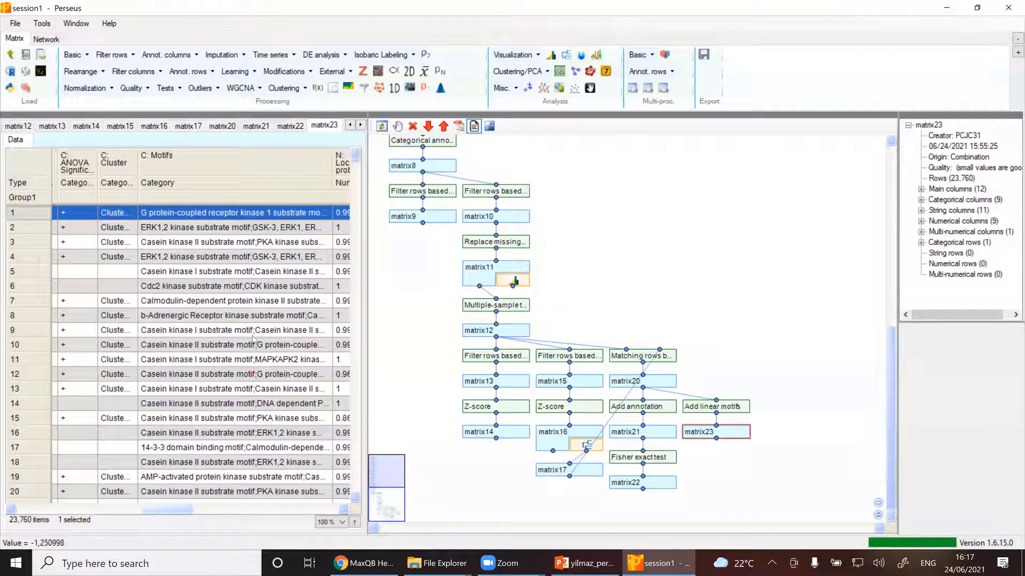
pyautogui.scroll(-1, 244, 406)
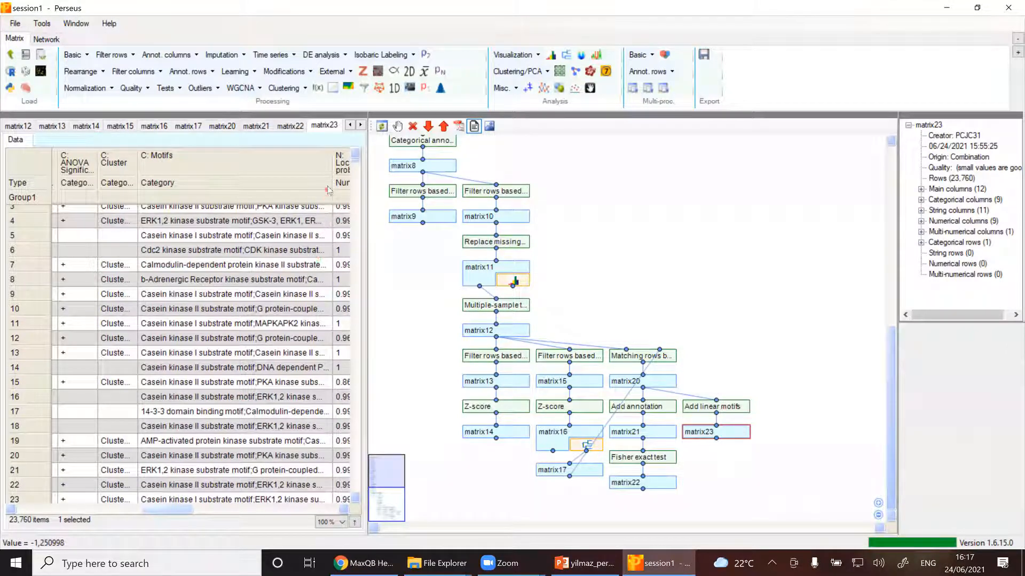
pyautogui.moveTo(331, 180); pyautogui.dragTo(350, 181)
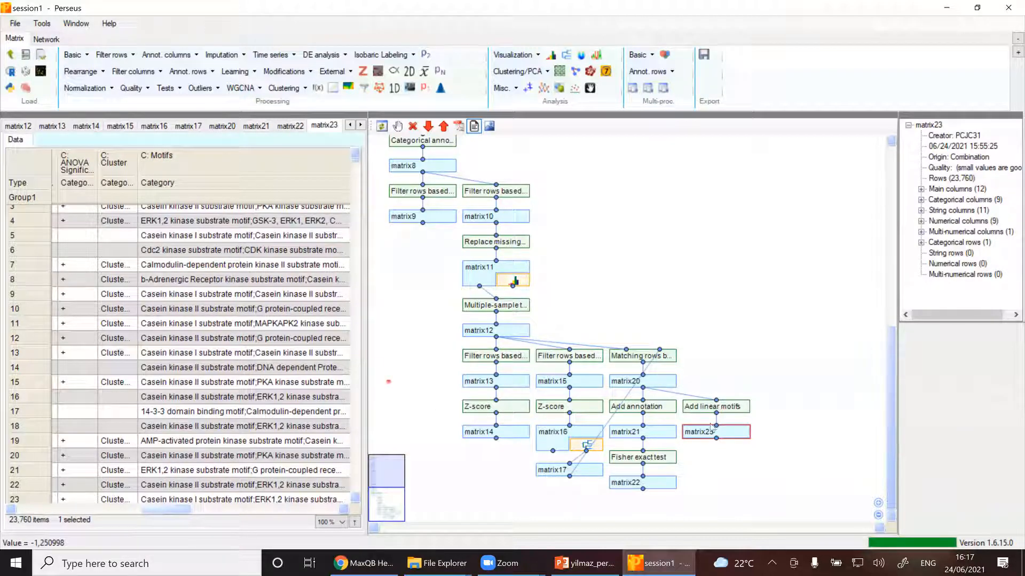
# Step: Run a Fisher exact test on matrix23's Cluster column with Benjamini-Hochberg FDR truncation, threshold 0.02 and no relative enrichment
pyautogui.click(166, 54)
pyautogui.click(168, 101)
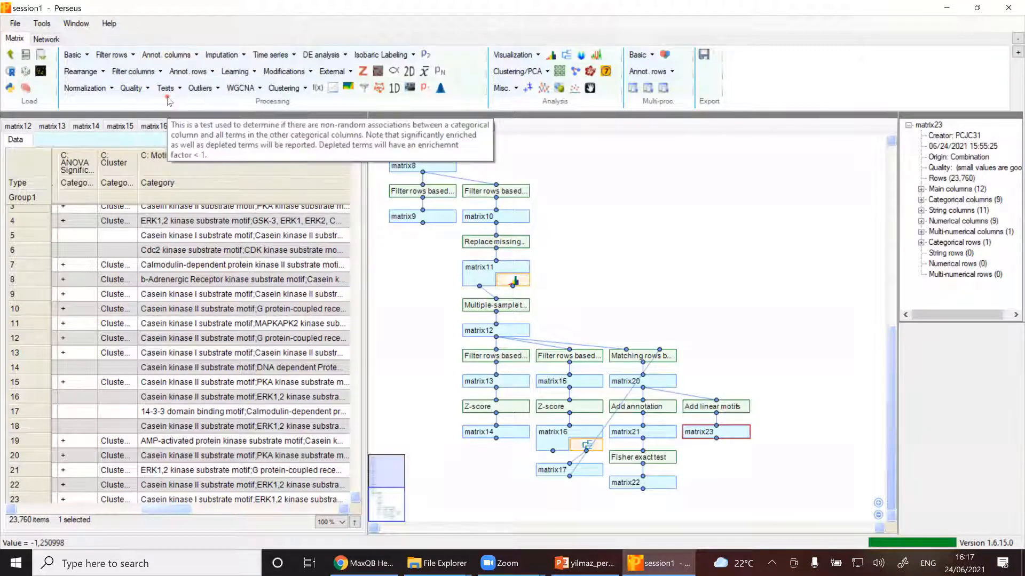
pyautogui.click(523, 199)
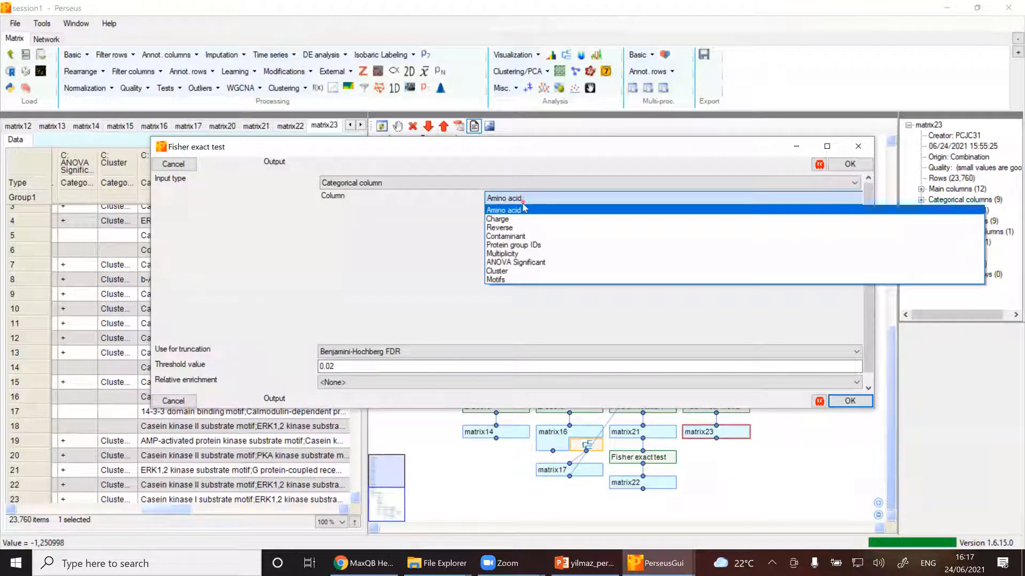
pyautogui.click(514, 271)
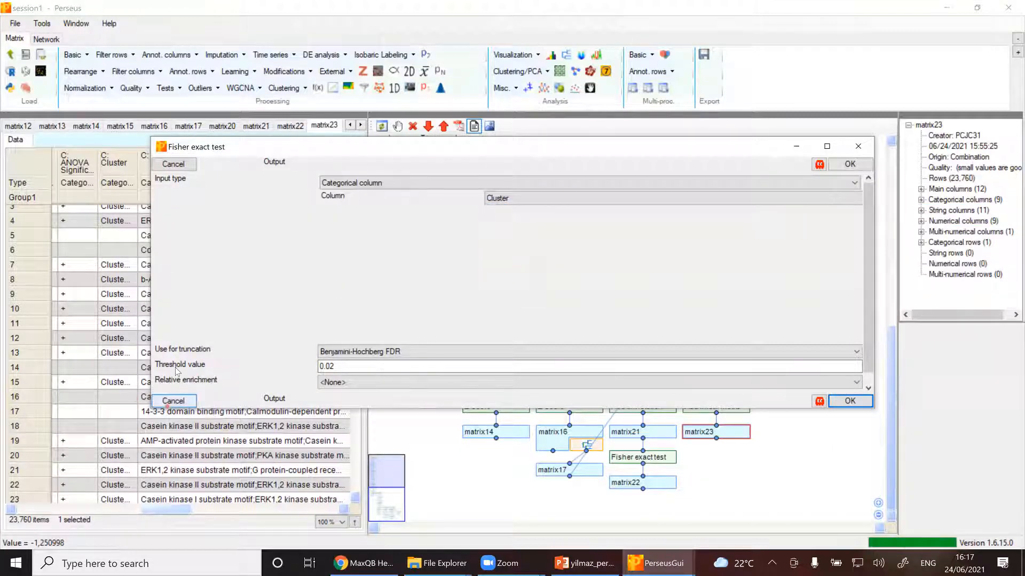
pyautogui.click(414, 366)
pyautogui.click(844, 405)
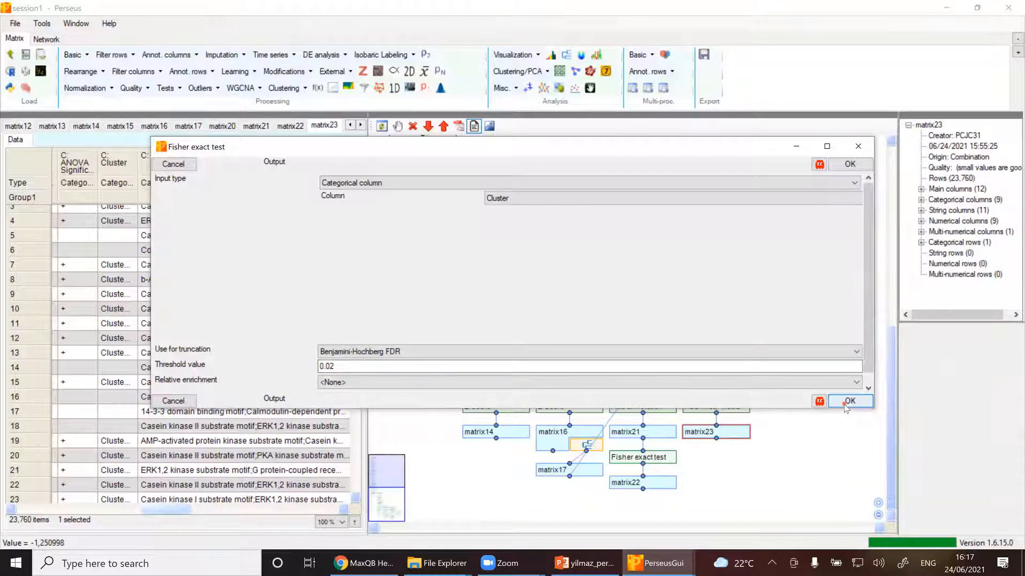
pyautogui.click(848, 401)
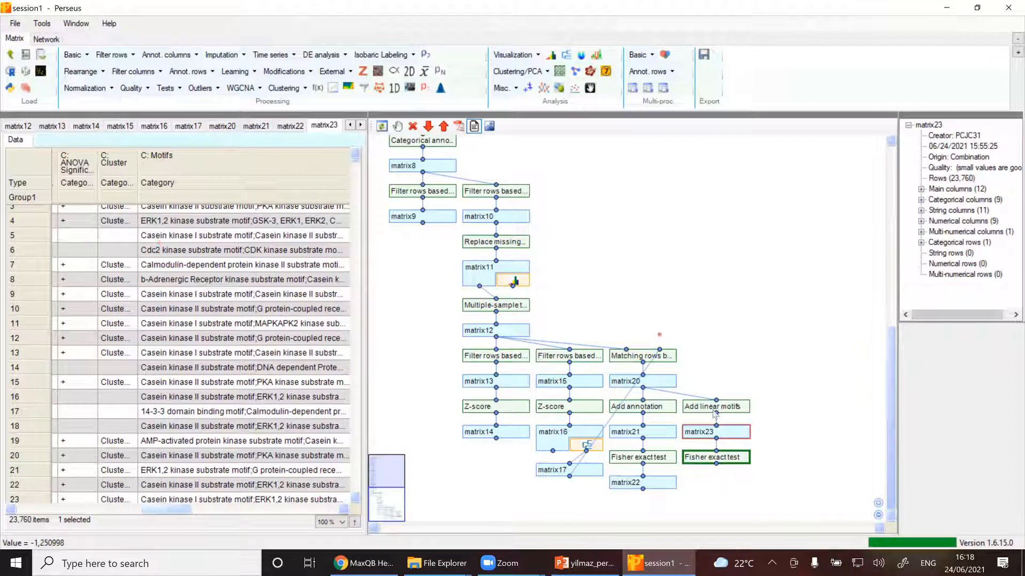
# Step: Add known phosphorylation sites to matrix20, using Leading proteins as the Uniprot column and Sequence window for the sequence window
pyautogui.click(662, 383)
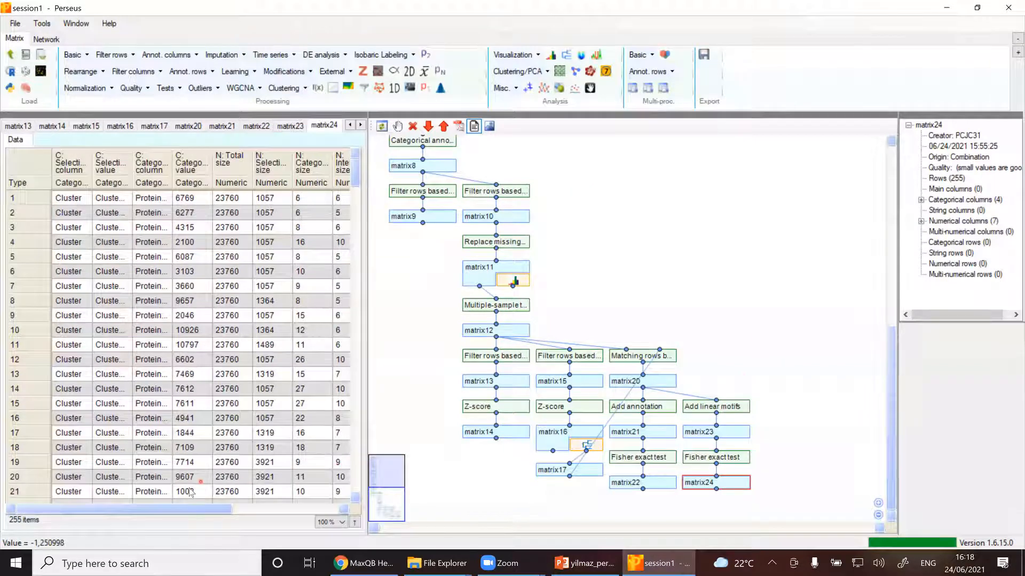
pyautogui.click(662, 385)
pyautogui.click(299, 74)
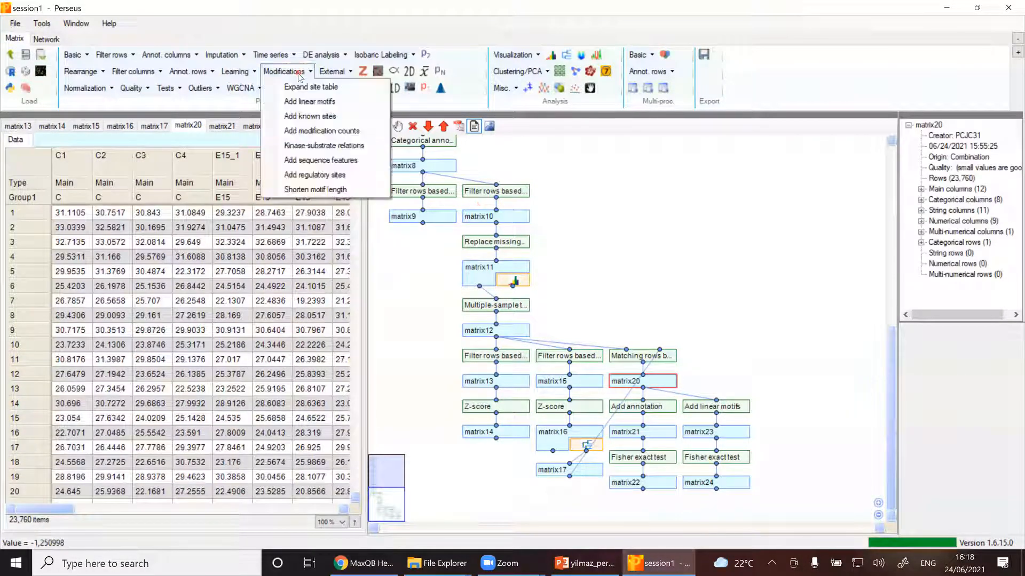
pyautogui.click(309, 115)
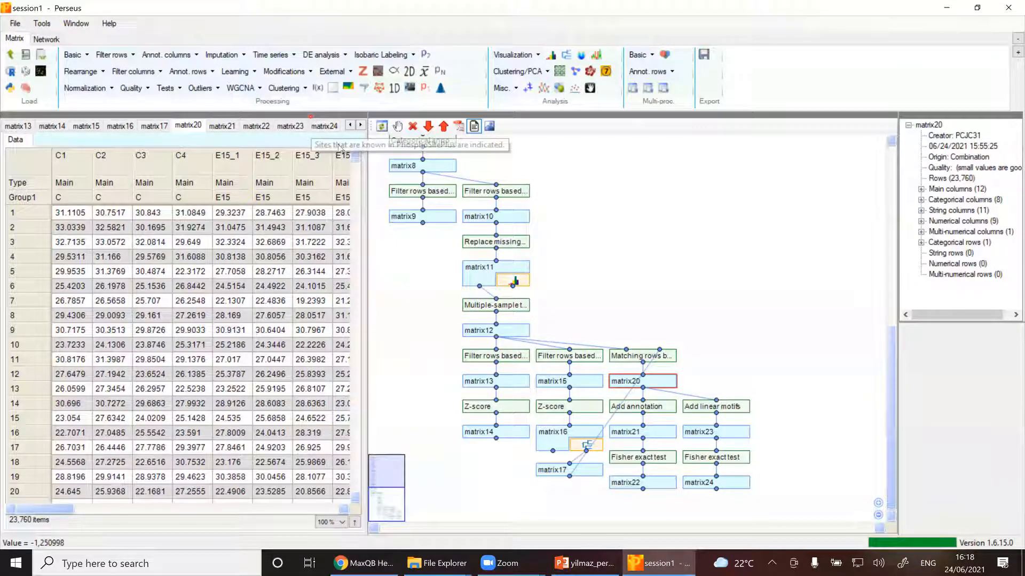
pyautogui.click(380, 279)
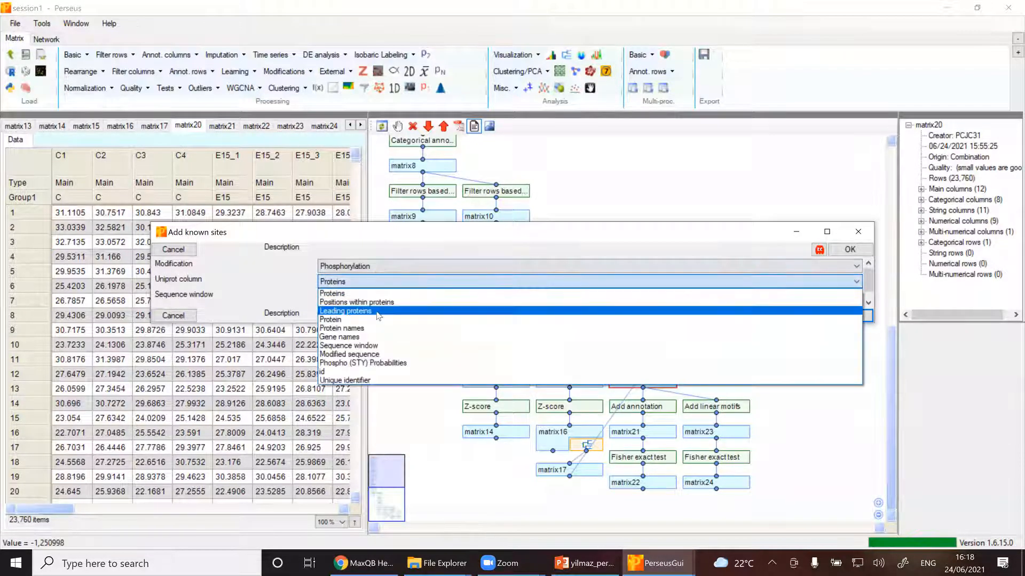
pyautogui.click(372, 268)
pyautogui.click(371, 267)
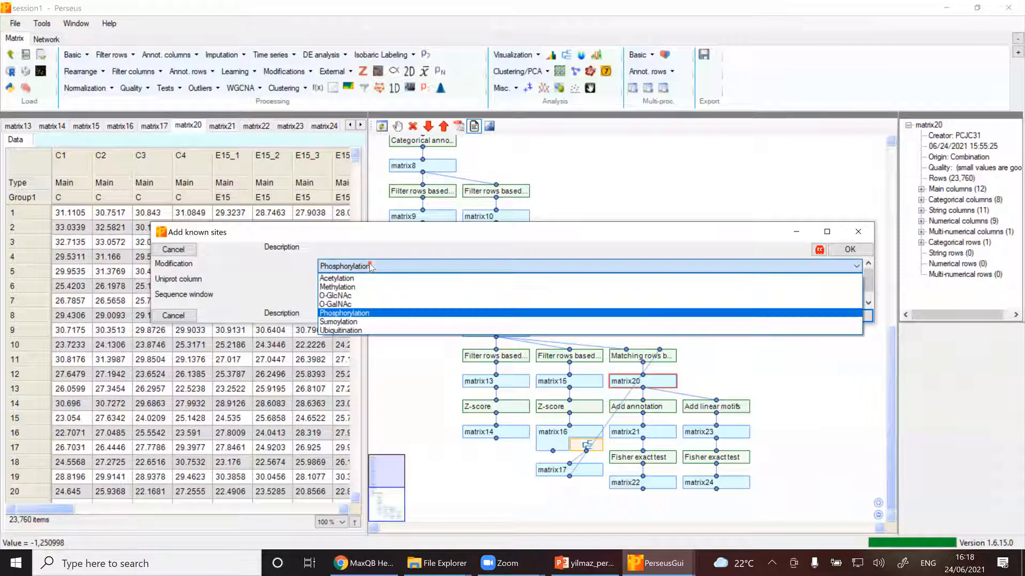
pyautogui.click(371, 267)
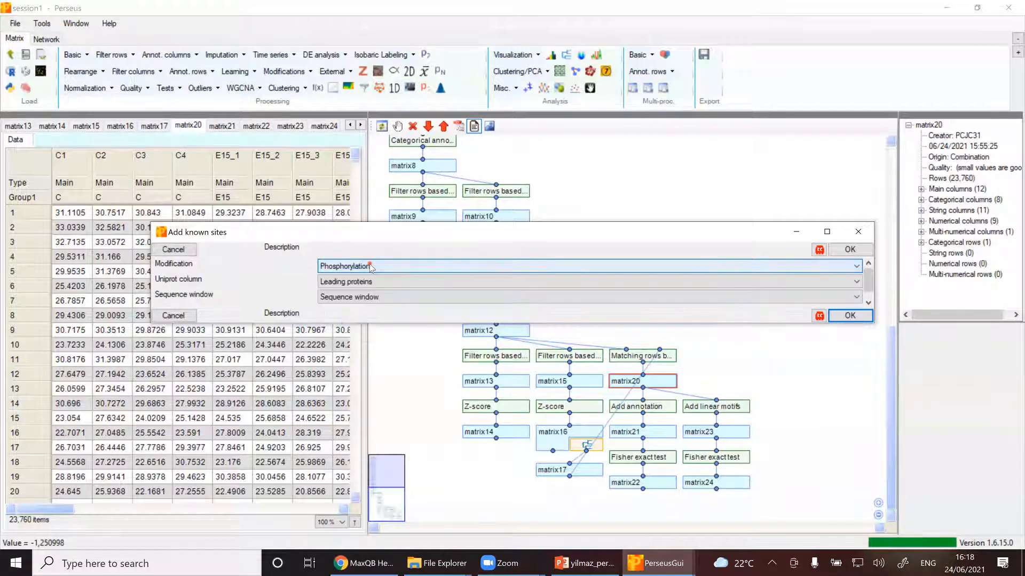
pyautogui.click(391, 298)
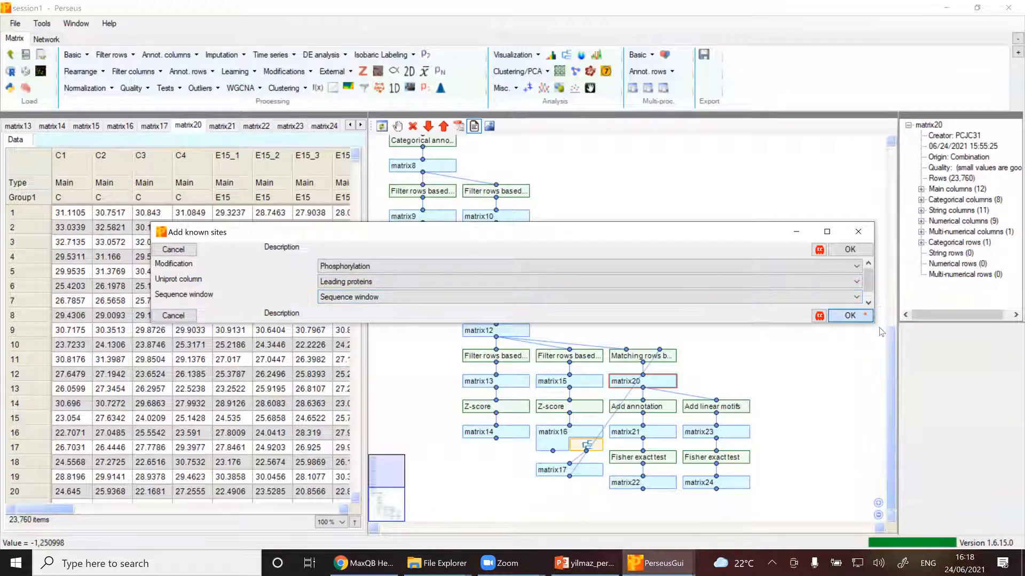
pyautogui.click(867, 316)
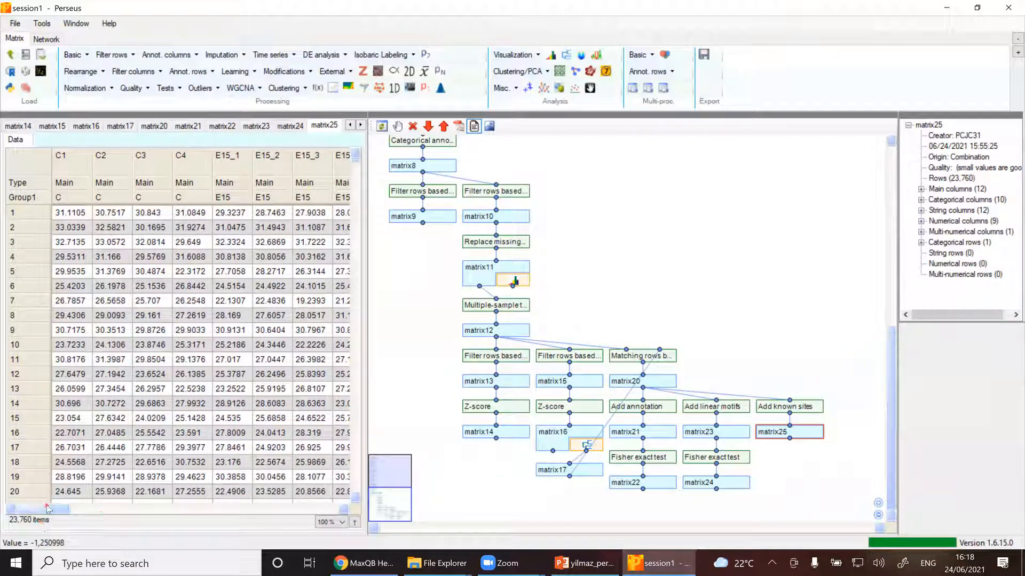
# Step: Sort matrix25 by the Known site column and widen the Known site and Origin columns to read their entries
pyautogui.moveTo(46, 510); pyautogui.dragTo(180, 505)
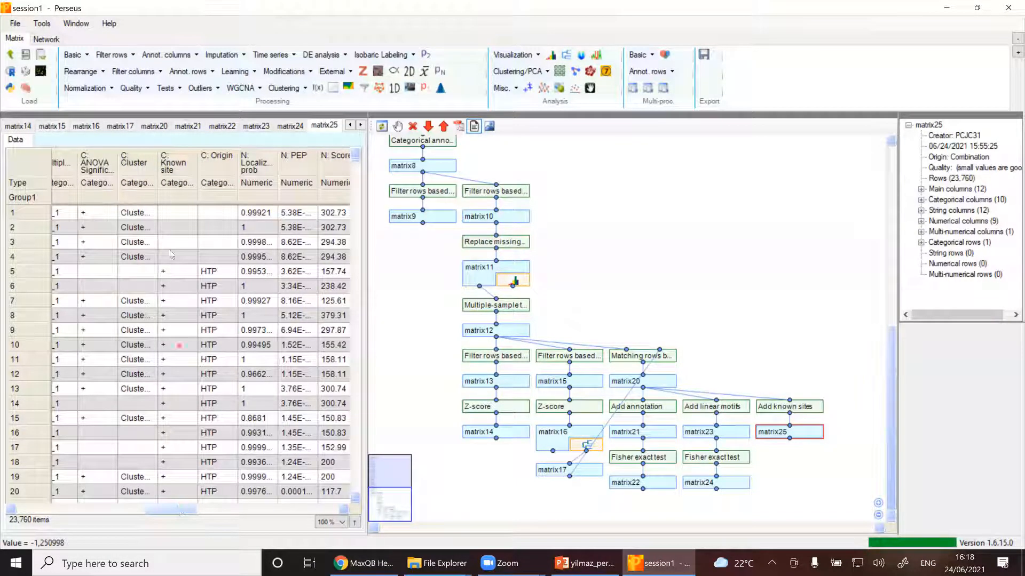
pyautogui.click(176, 175)
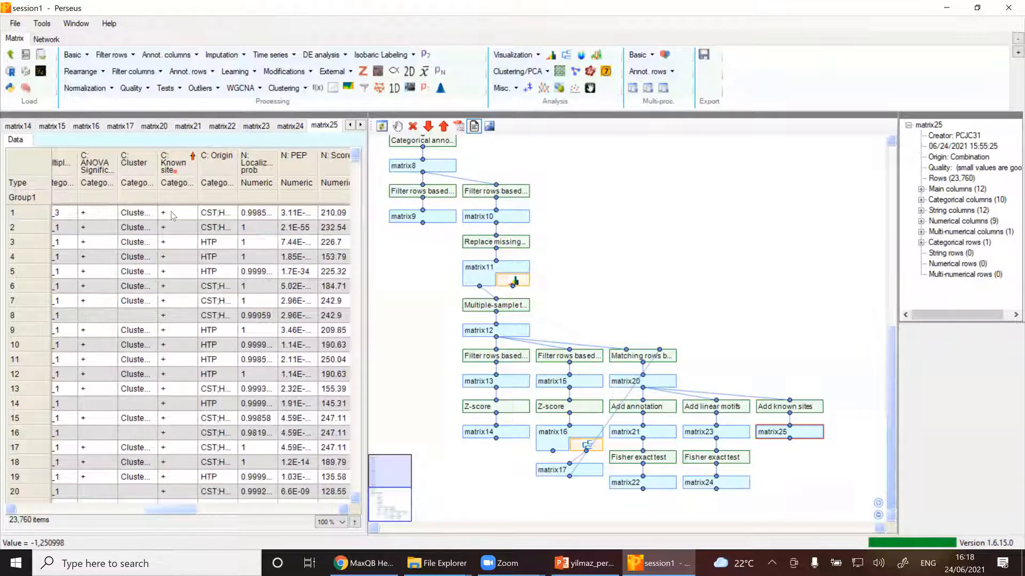
pyautogui.moveTo(198, 169); pyautogui.dragTo(304, 169)
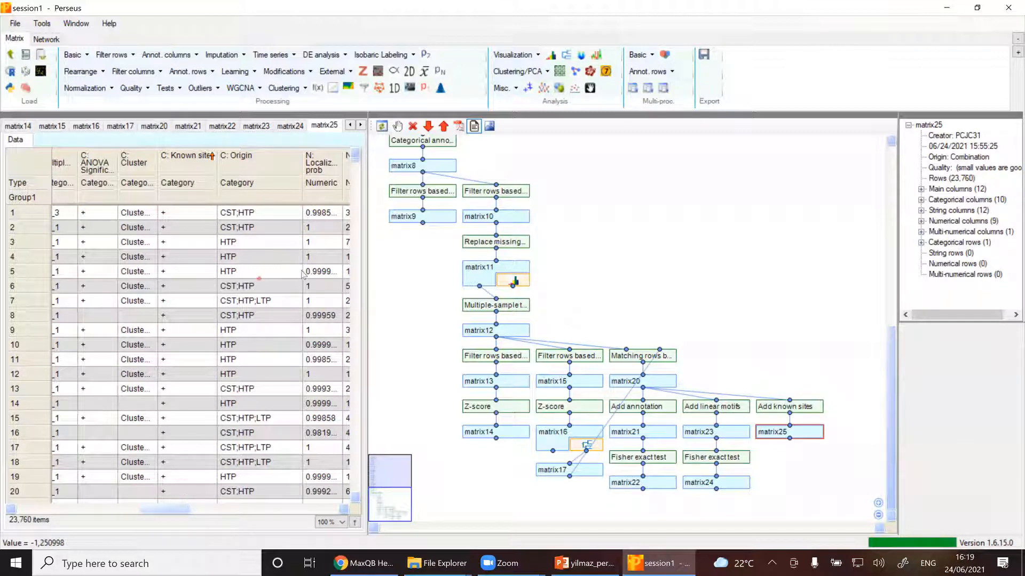
# Step: Run a Fisher exact test on matrix25's Cluster column with Benjamini-Hochberg FDR truncation, threshold 0.02 and no relative enrichment
pyautogui.click(200, 73)
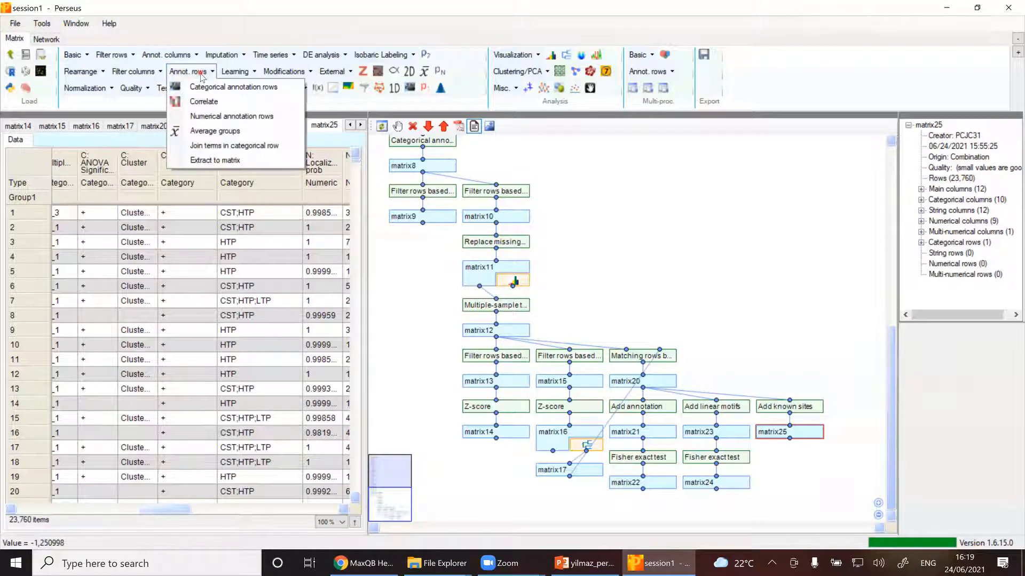
pyautogui.click(200, 46)
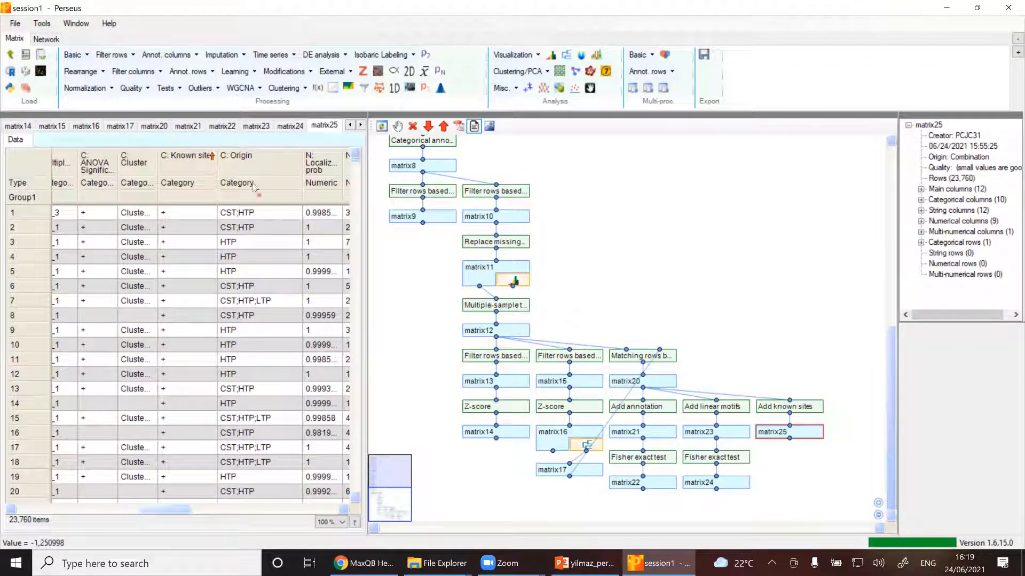
pyautogui.click(199, 75)
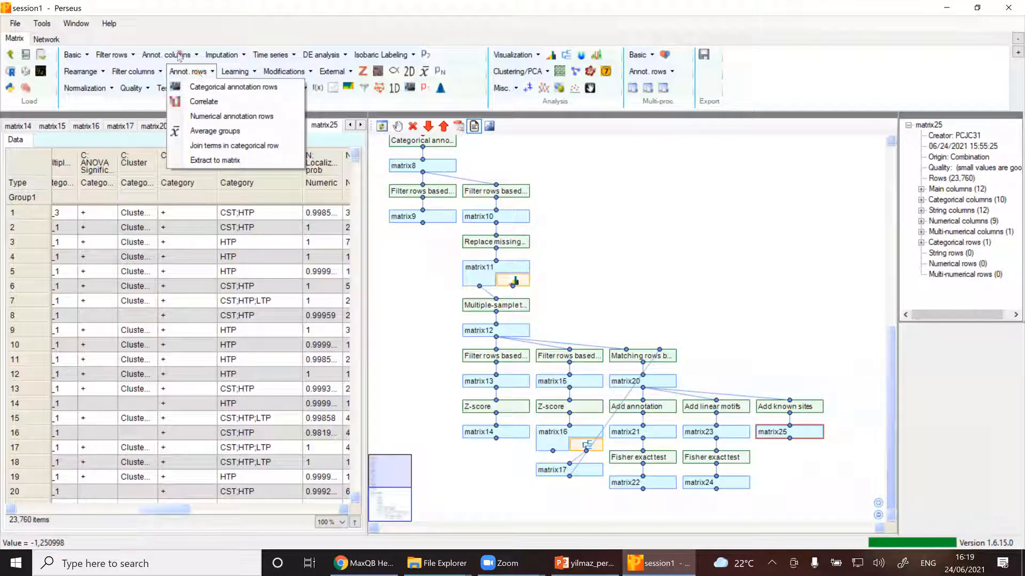
pyautogui.click(179, 55)
pyautogui.click(189, 101)
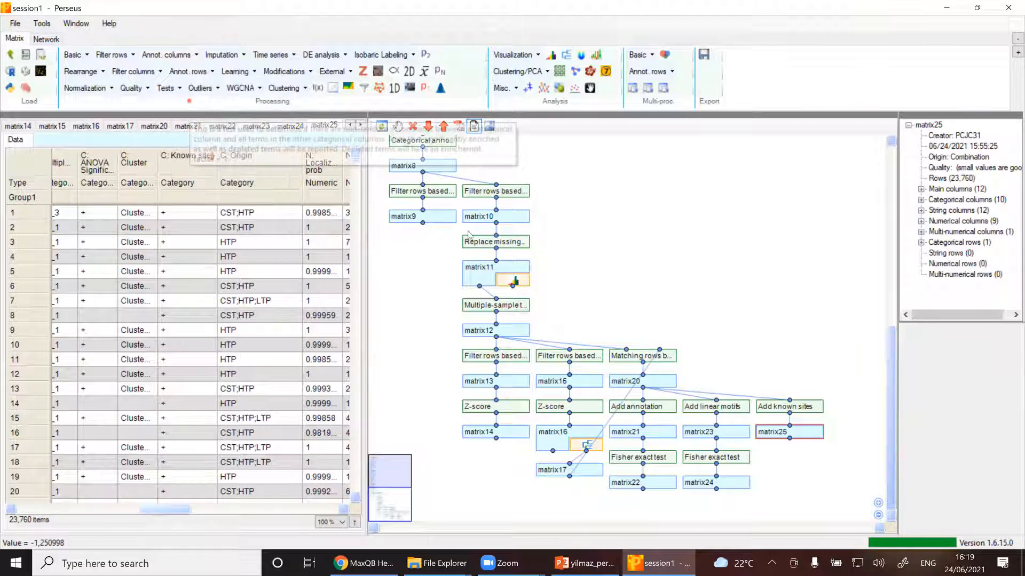
pyautogui.click(564, 201)
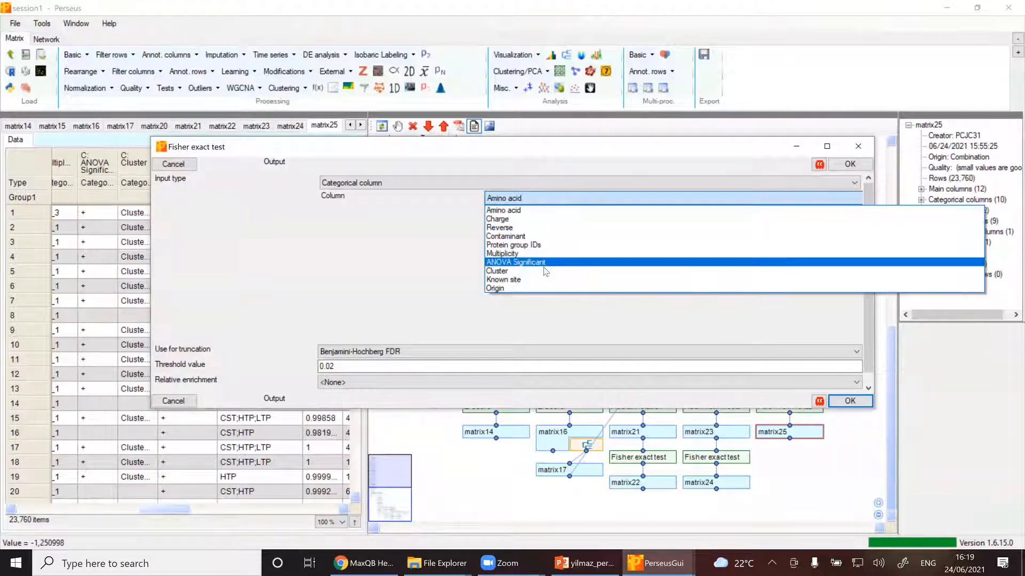
pyautogui.click(544, 271)
pyautogui.click(850, 400)
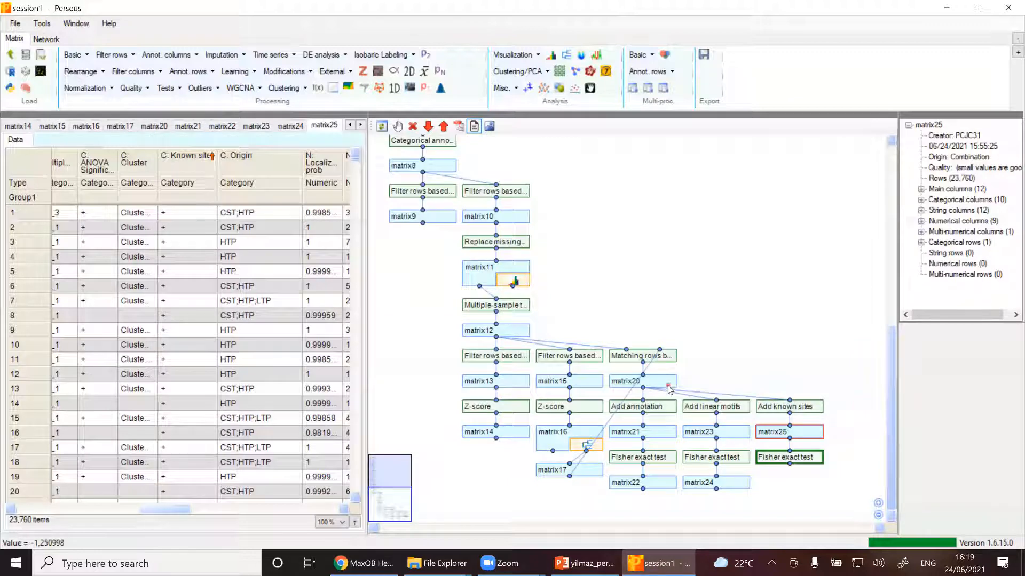
# Step: Add kinase-substrate relations to matrix20, using Leading proteins as the Uniprot column and Sequence window for the sequence window
pyautogui.click(668, 384)
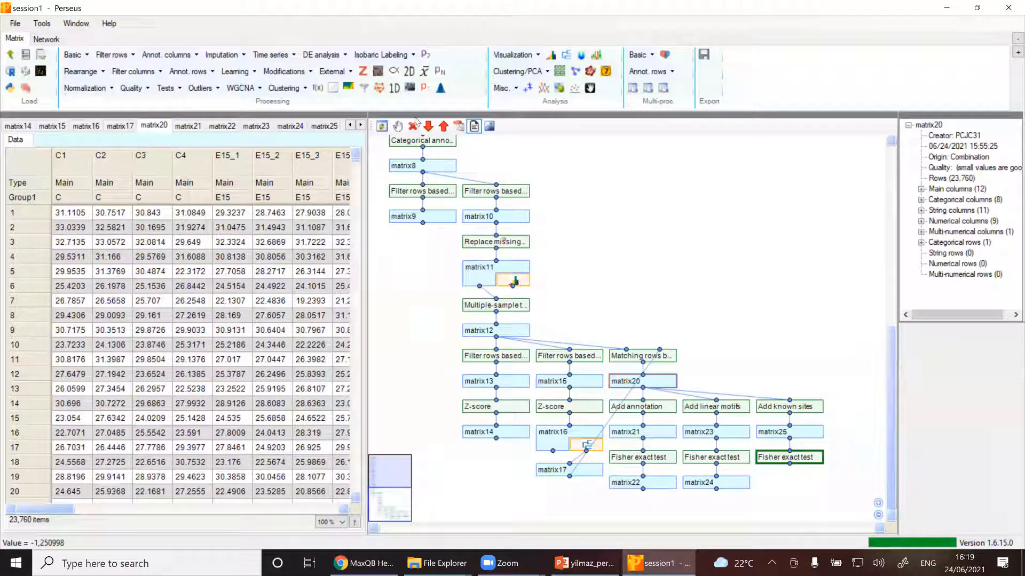
pyautogui.click(312, 72)
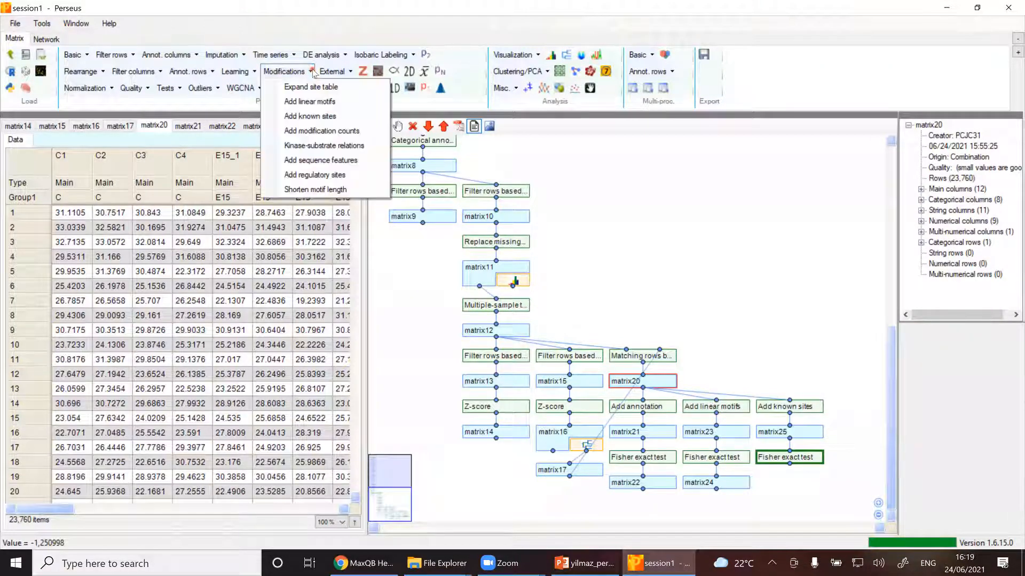
pyautogui.click(328, 147)
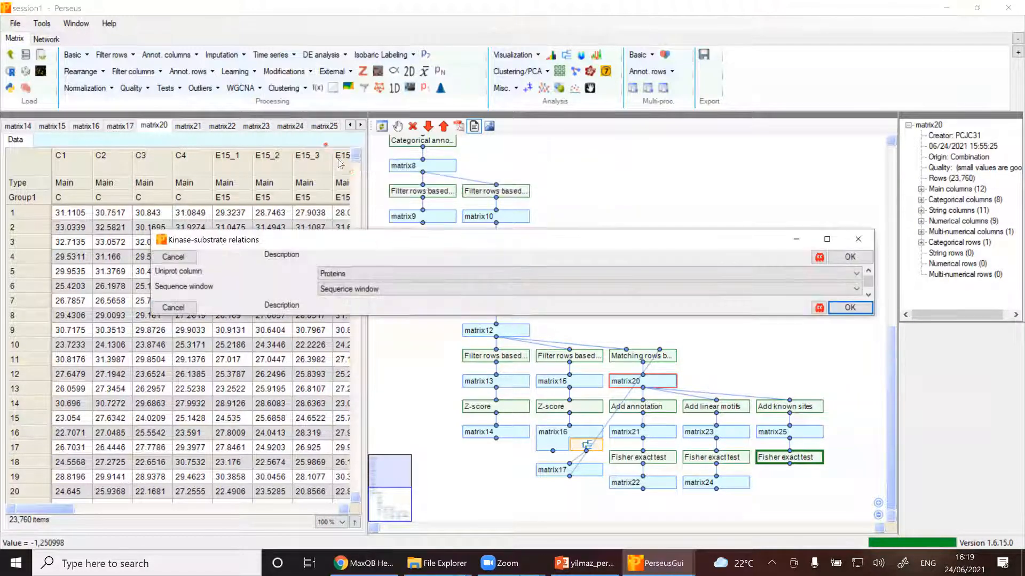
pyautogui.click(394, 277)
pyautogui.click(394, 276)
pyautogui.click(394, 276)
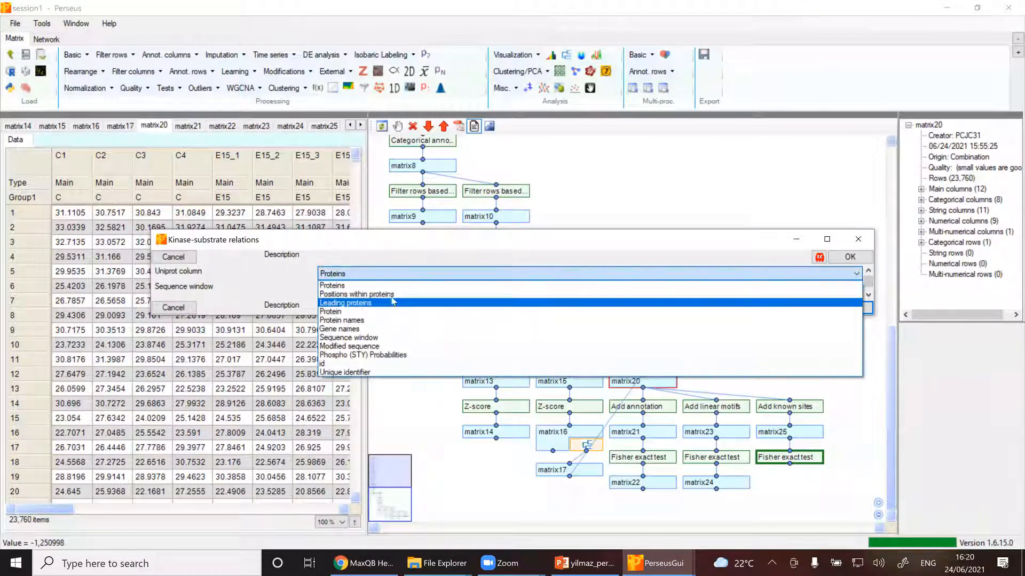
pyautogui.click(394, 287)
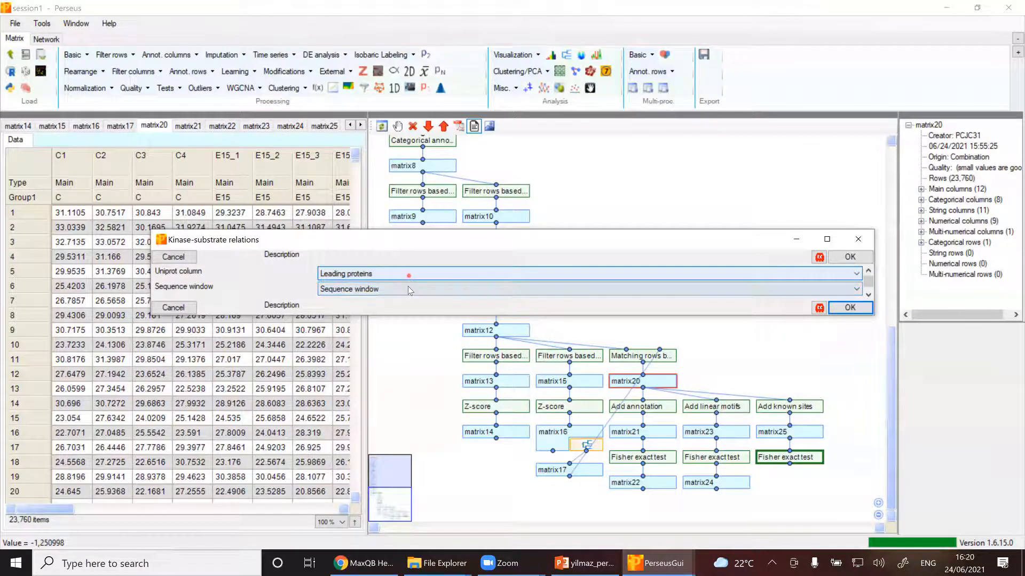
pyautogui.click(842, 307)
pyautogui.click(853, 310)
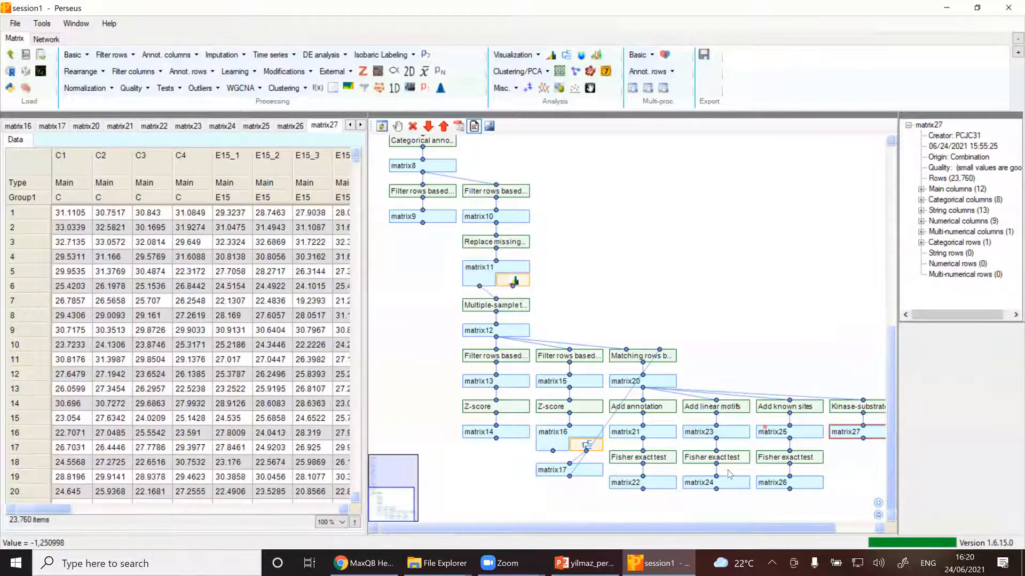
# Step: Sort matrix27 by the PhosphoSitePlus kinase column and widen it to read the kinases assigned to the sites
pyautogui.moveTo(652, 532); pyautogui.dragTo(687, 532)
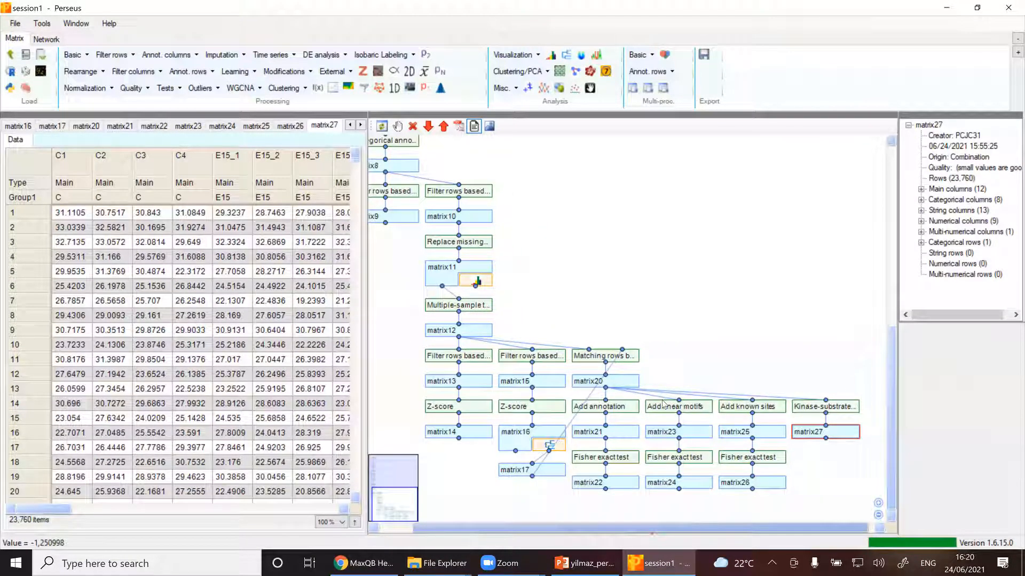
pyautogui.moveTo(735, 404); pyautogui.dragTo(780, 404)
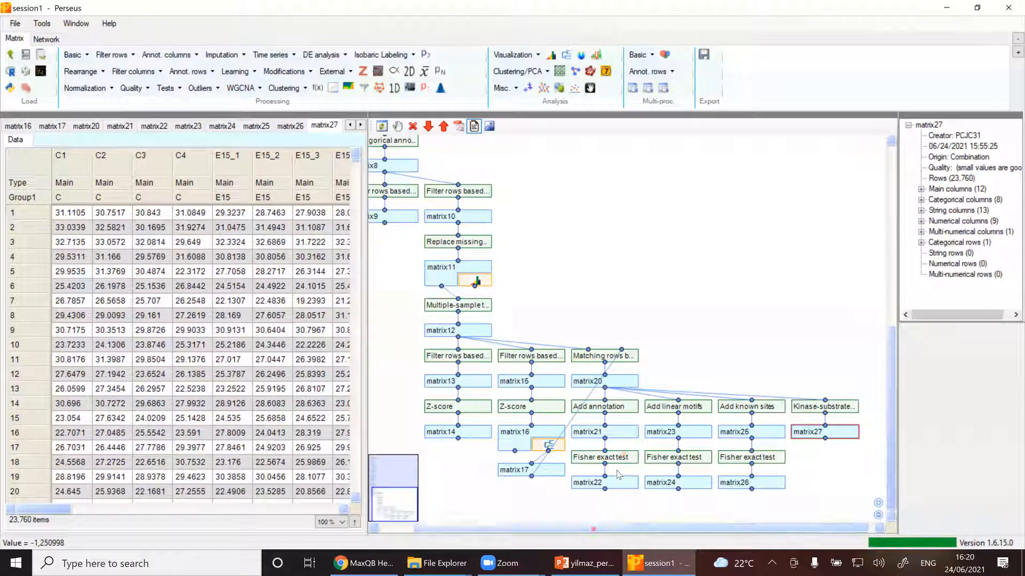
pyautogui.hscroll(1, 618, 475)
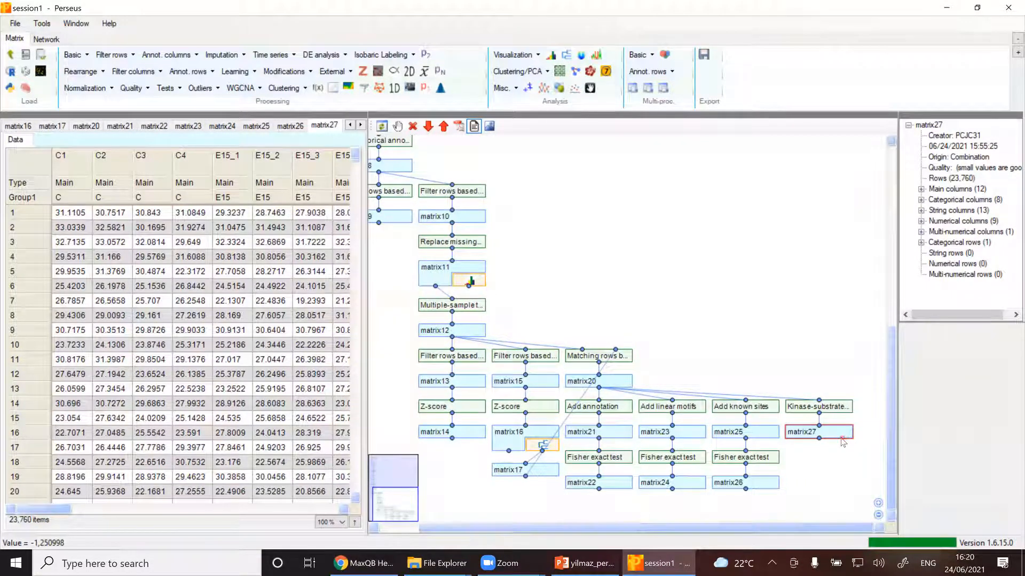
pyautogui.moveTo(38, 513); pyautogui.dragTo(320, 520)
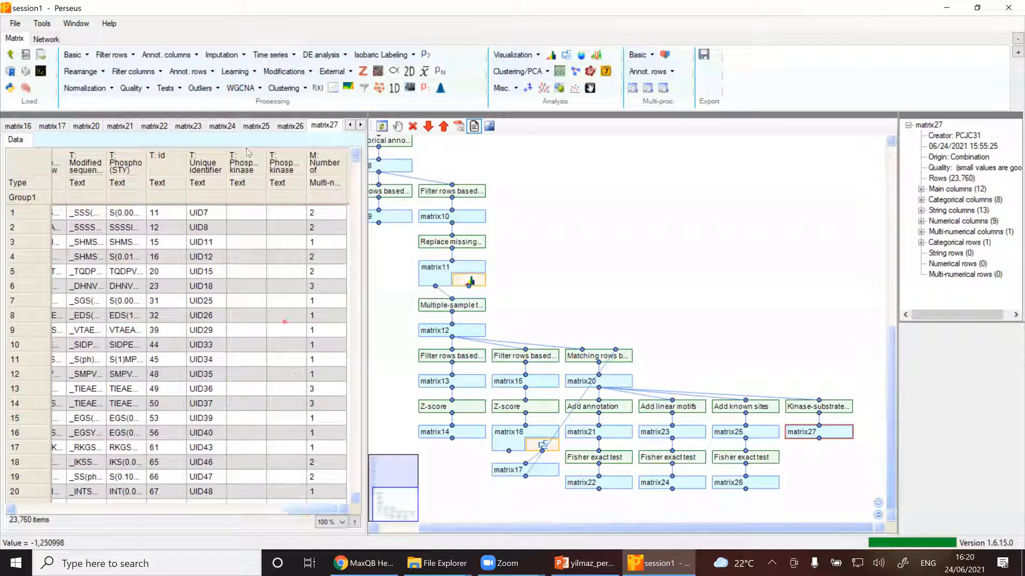
pyautogui.click(263, 174)
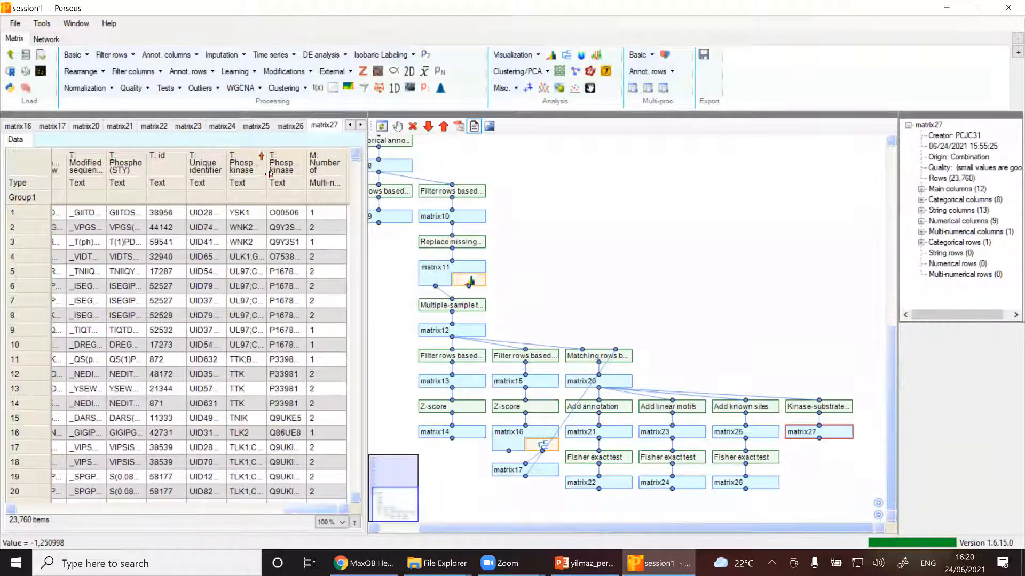
pyautogui.doubleClick(268, 174)
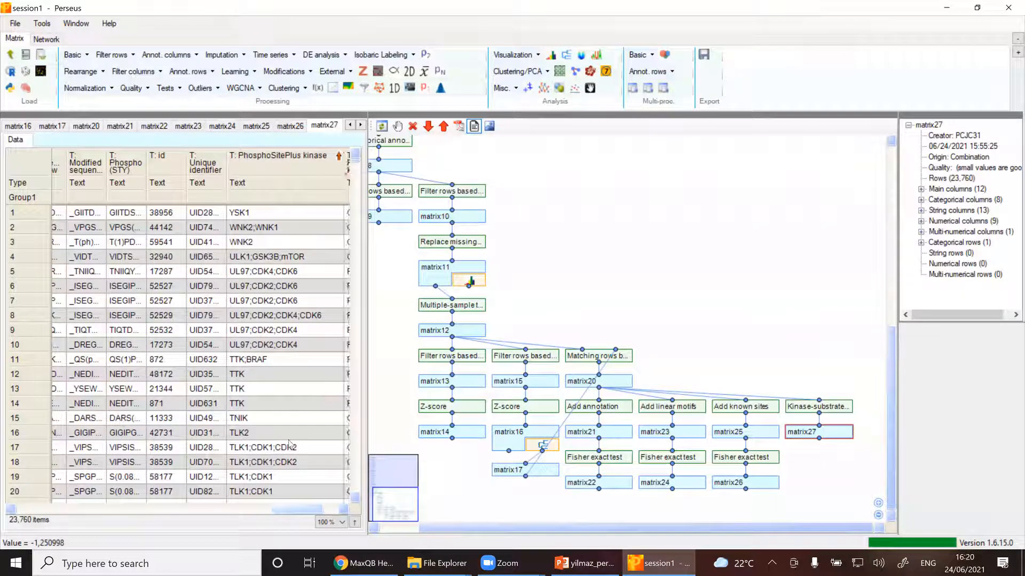
# Step: Widen the PhosphoSitePlus kinase uniprot column in matrix27 and examine it alongside the neighbouring text columns
pyautogui.moveTo(291, 514); pyautogui.dragTo(303, 516)
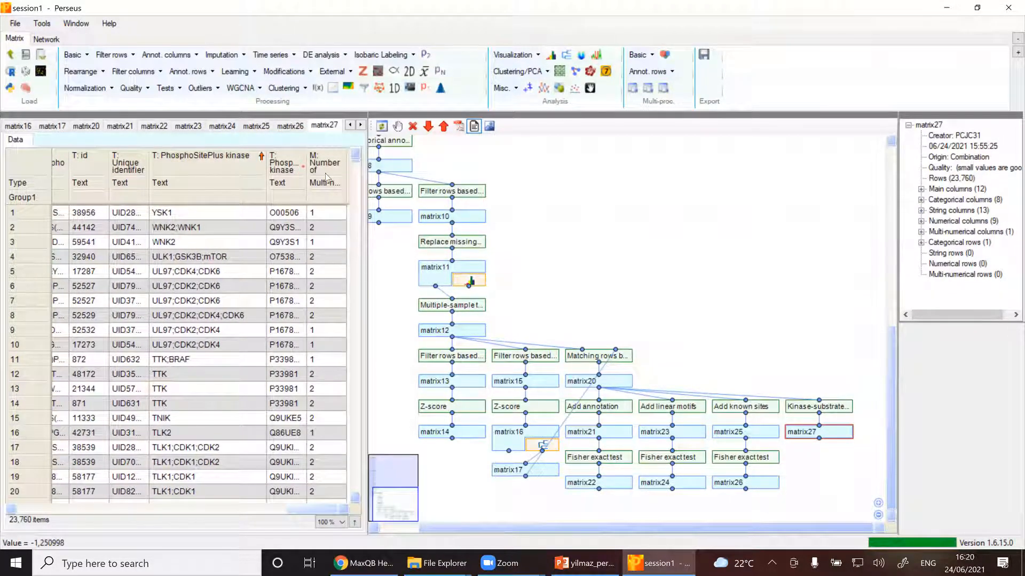
pyautogui.doubleClick(306, 170)
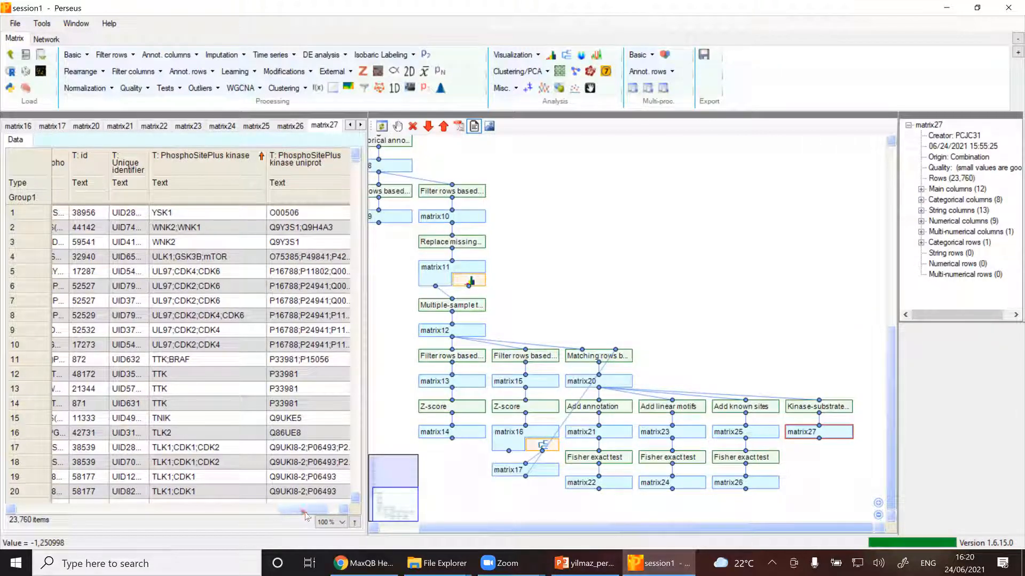
pyautogui.moveTo(305, 515); pyautogui.dragTo(314, 514)
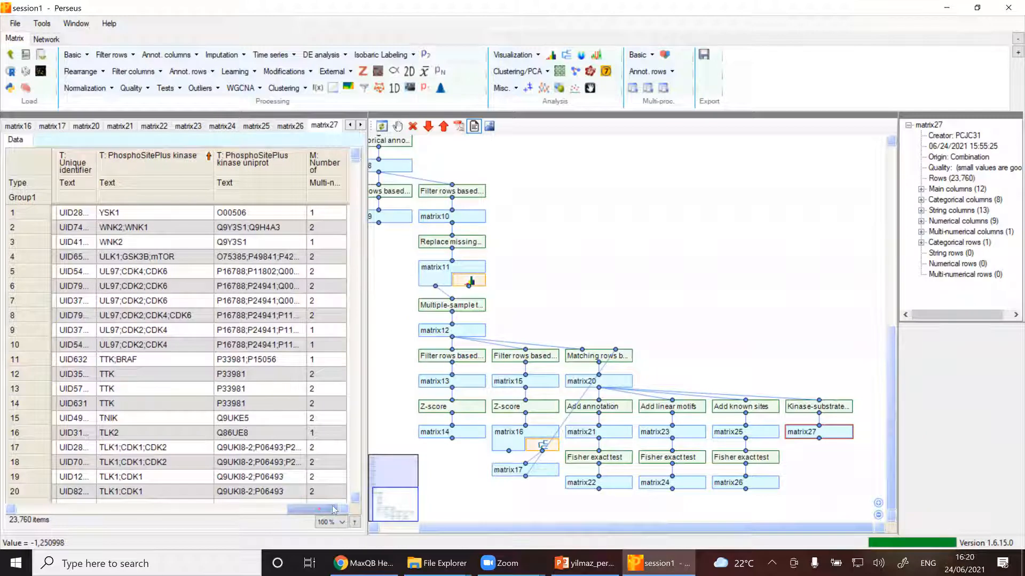
pyautogui.moveTo(347, 169); pyautogui.dragTo(363, 172)
pyautogui.moveTo(304, 515); pyautogui.dragTo(269, 501)
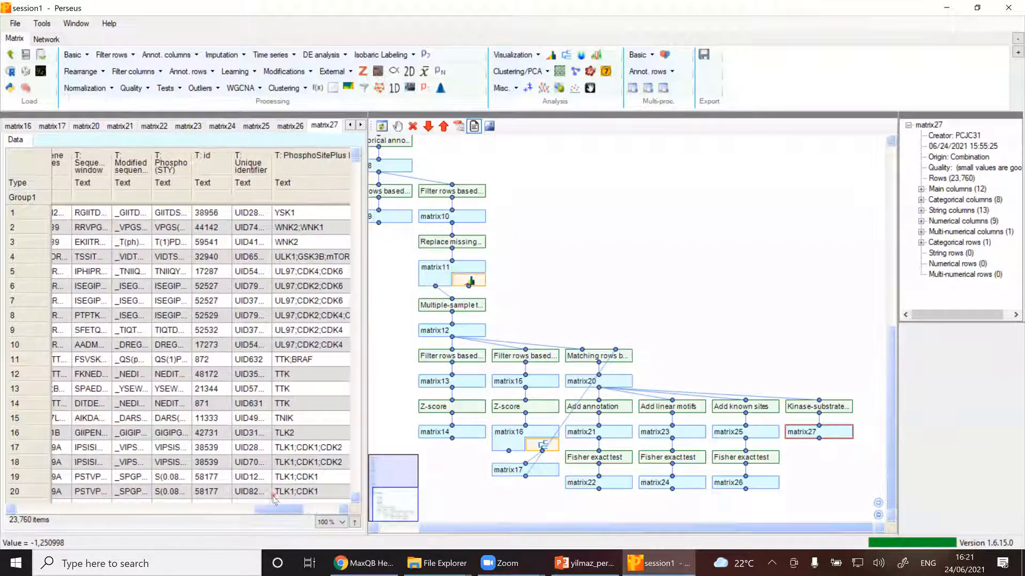
# Step: Add sequence features to matrix20, using Leading proteins as the protein column and Positions within proteins for the positions
pyautogui.click(628, 385)
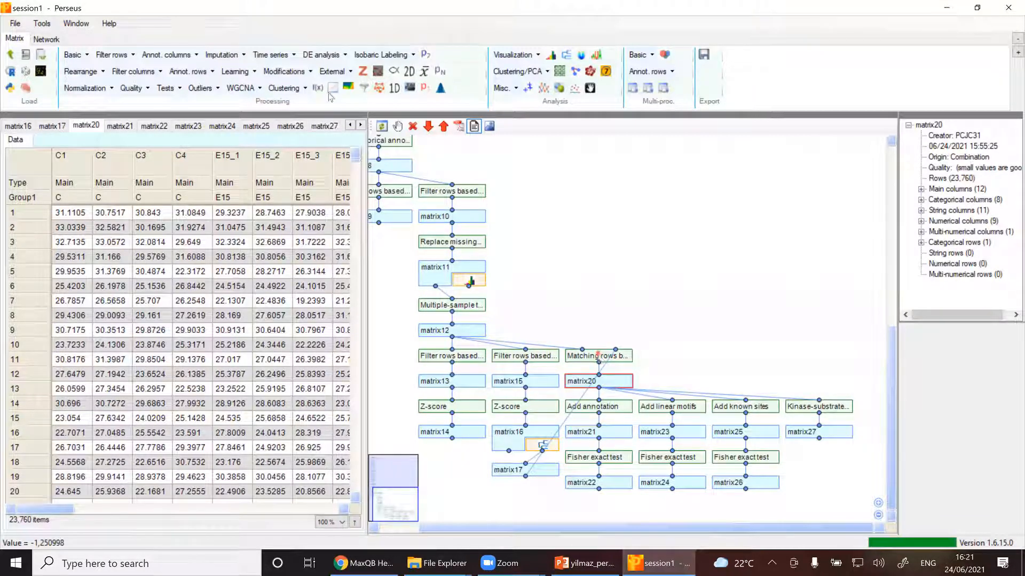
pyautogui.click(285, 71)
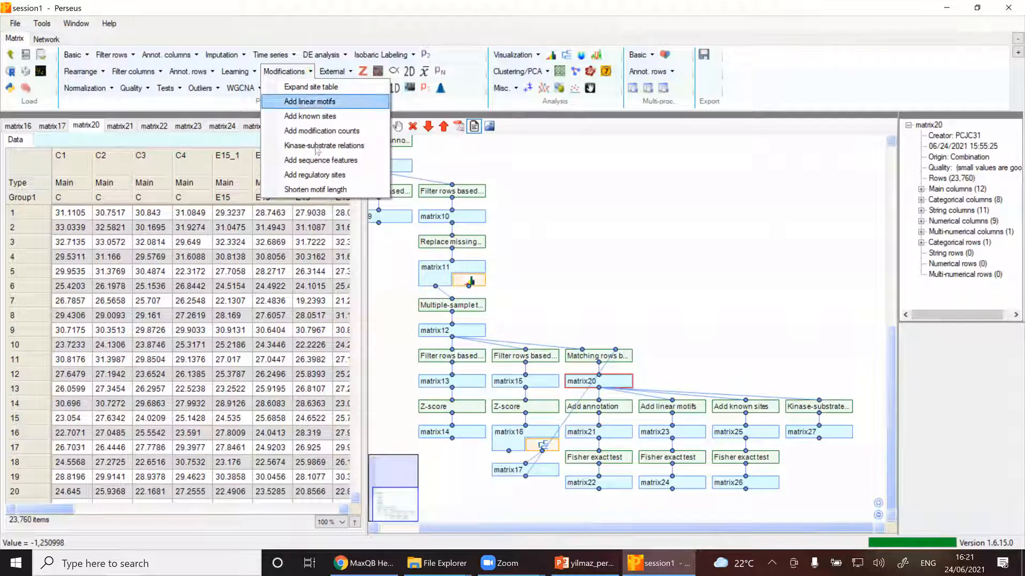
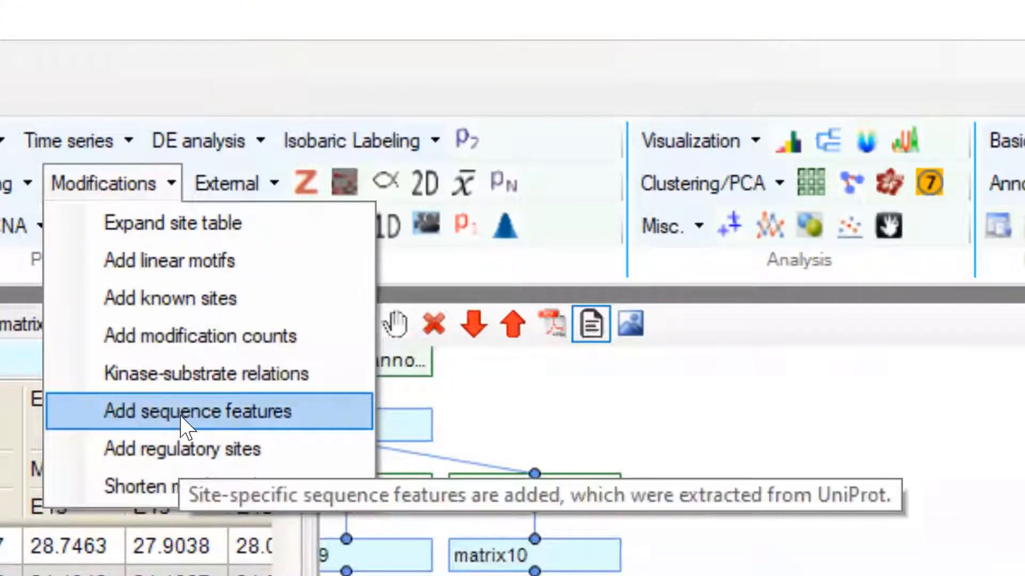
pyautogui.click(710, 512)
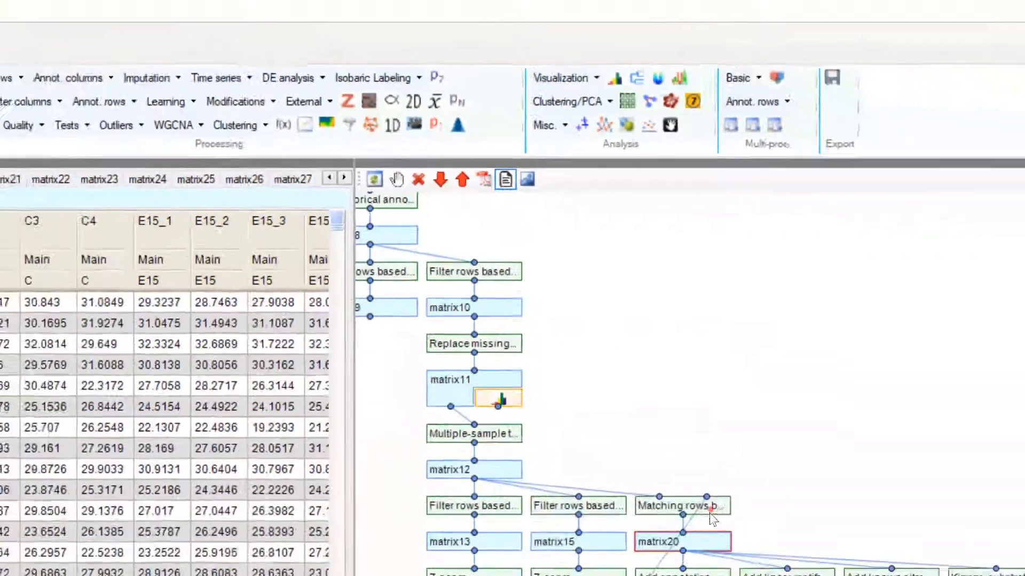
pyautogui.click(235, 101)
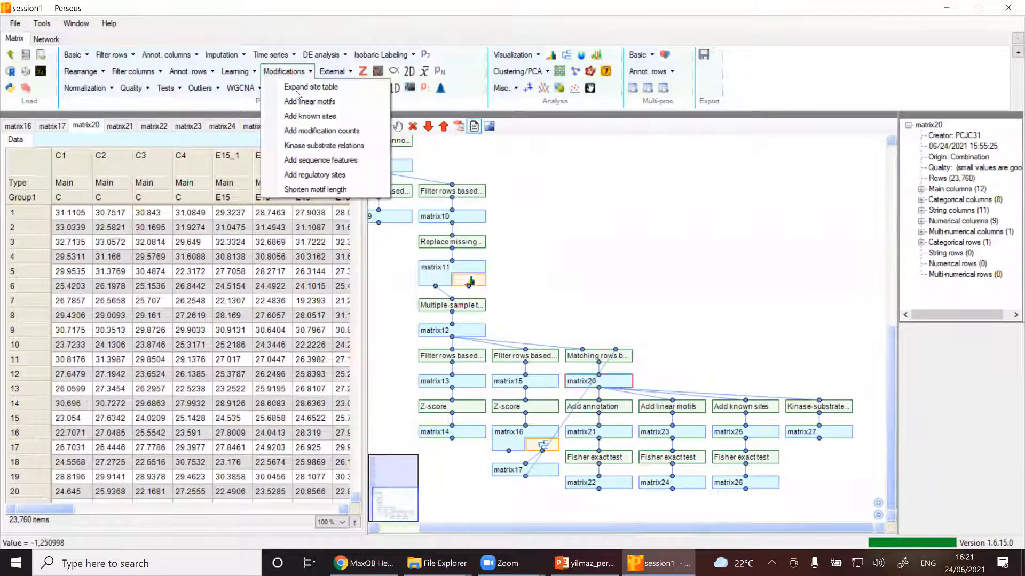
pyautogui.click(319, 162)
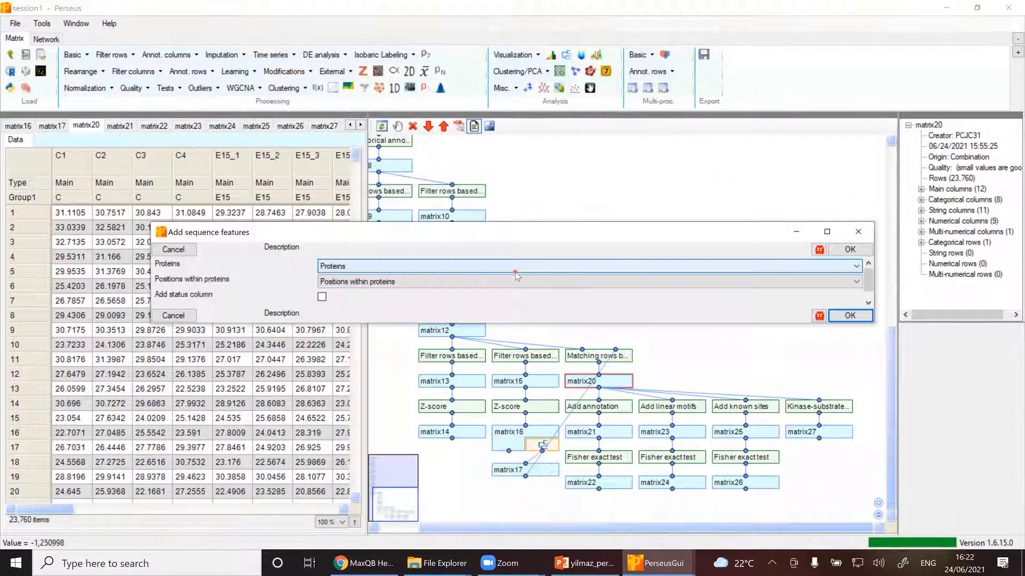
pyautogui.click(514, 269)
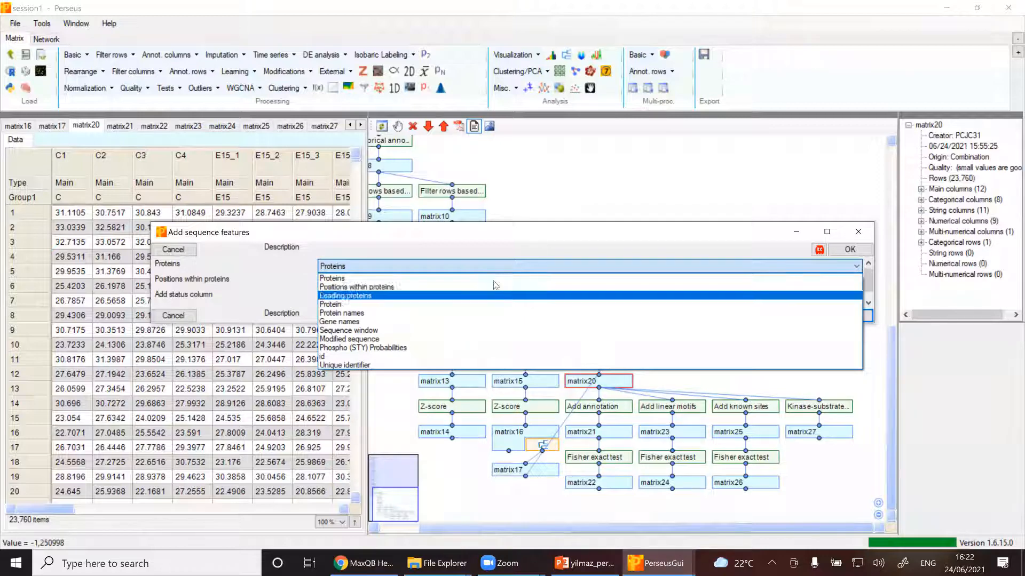
pyautogui.click(514, 295)
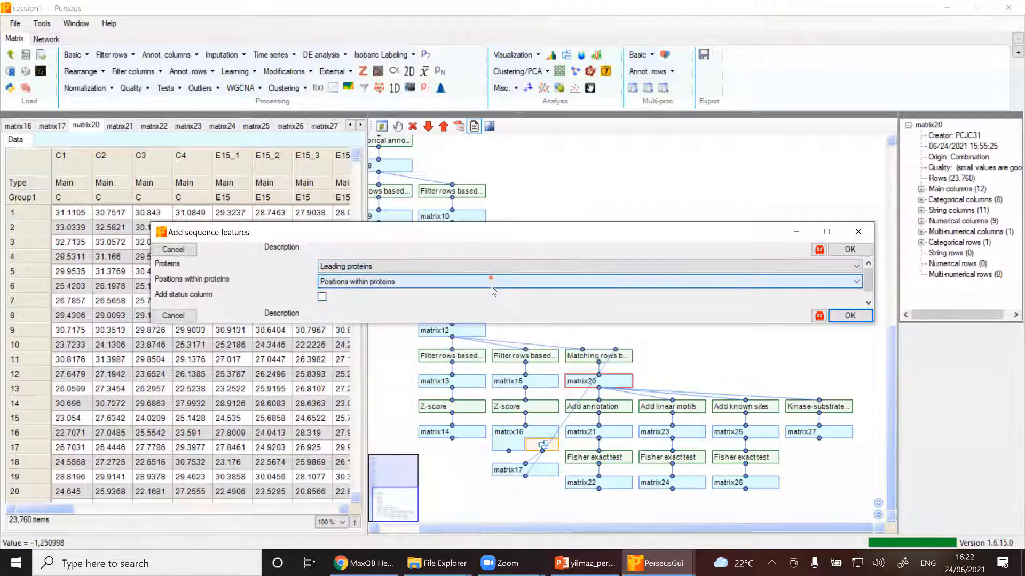
pyautogui.click(843, 317)
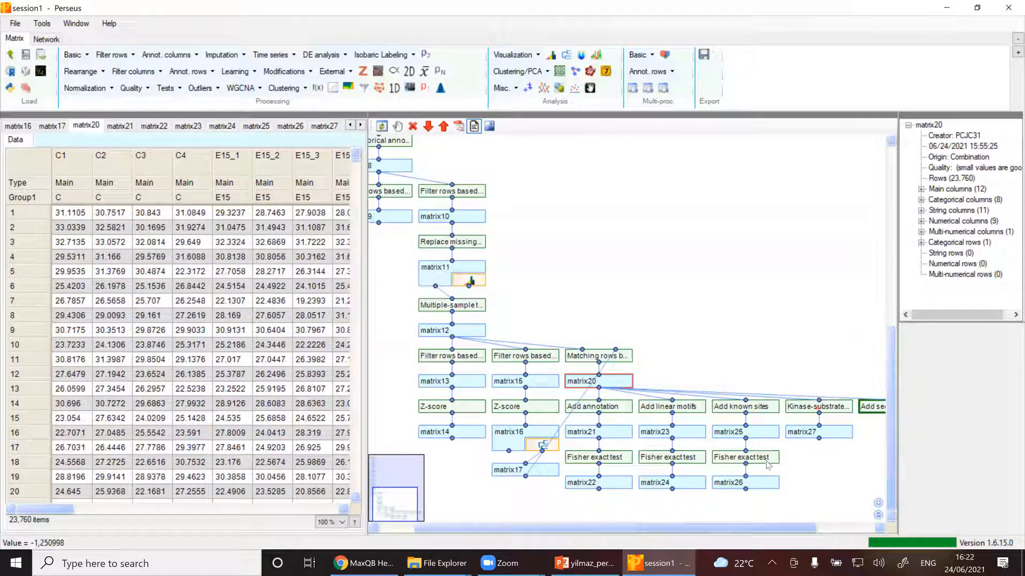
# Step: Look through the columns of matrix28 up to the multi-numerical one, and reopen matrix27 for viewing
pyautogui.moveTo(576, 528); pyautogui.dragTo(634, 529)
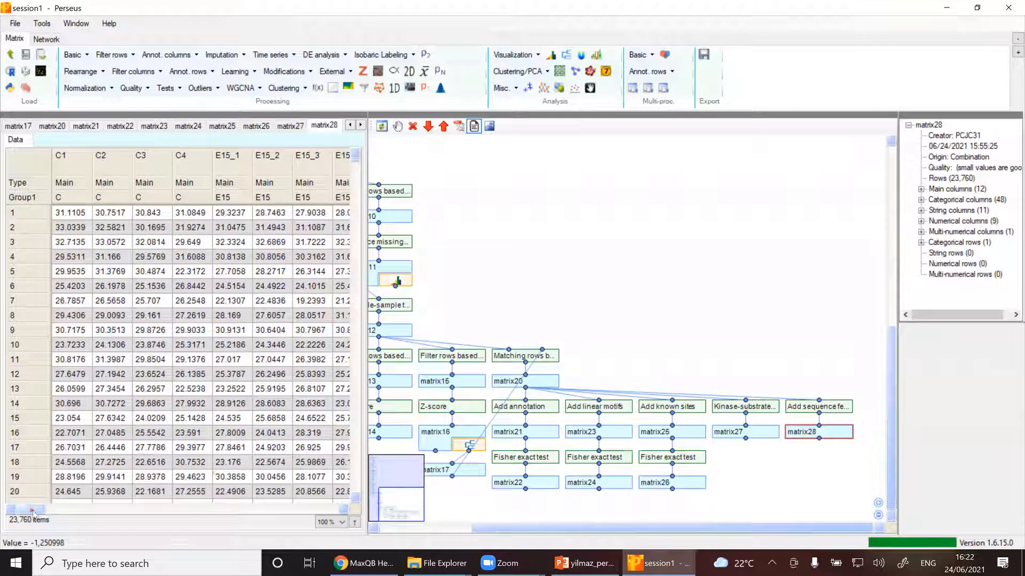
pyautogui.moveTo(29, 511); pyautogui.dragTo(332, 442)
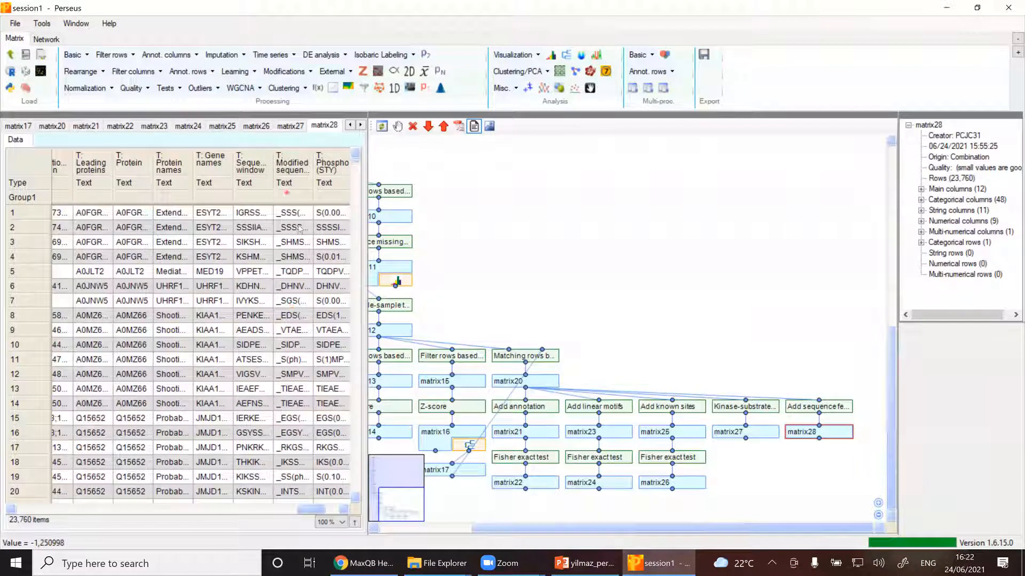
pyautogui.moveTo(331, 503); pyautogui.dragTo(333, 513)
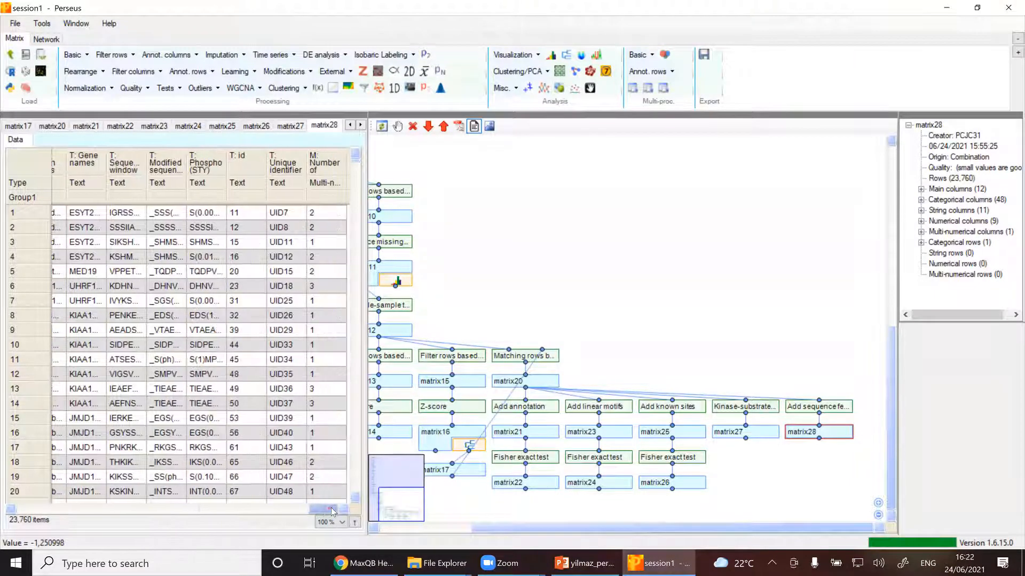
pyautogui.click(740, 437)
pyautogui.moveTo(276, 515); pyautogui.dragTo(232, 516)
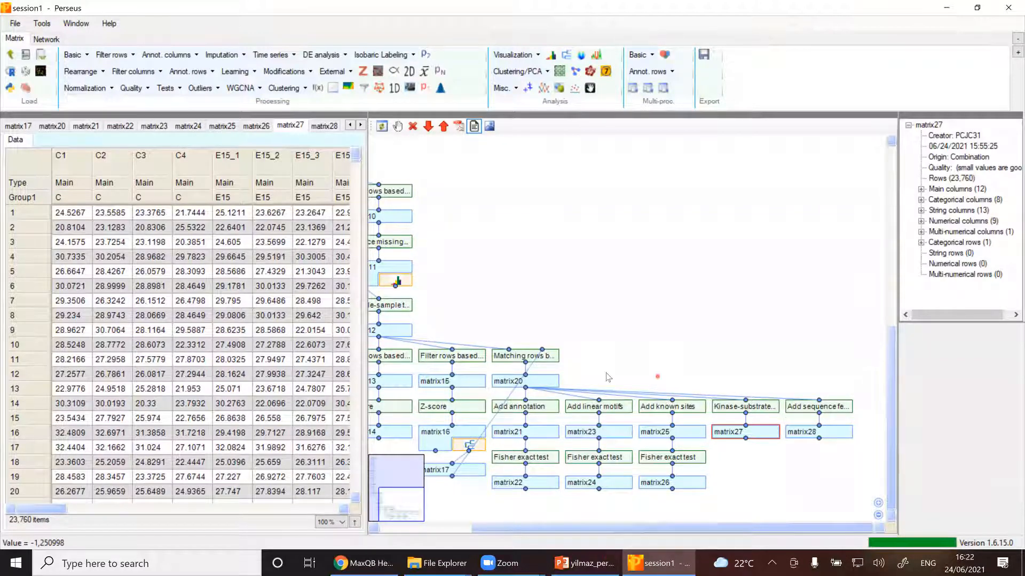
# Step: Add regulatory sites to matrix20, using Leading proteins as the Uniprot column and Sequence window for the sequence window
pyautogui.click(544, 380)
pyautogui.click(289, 87)
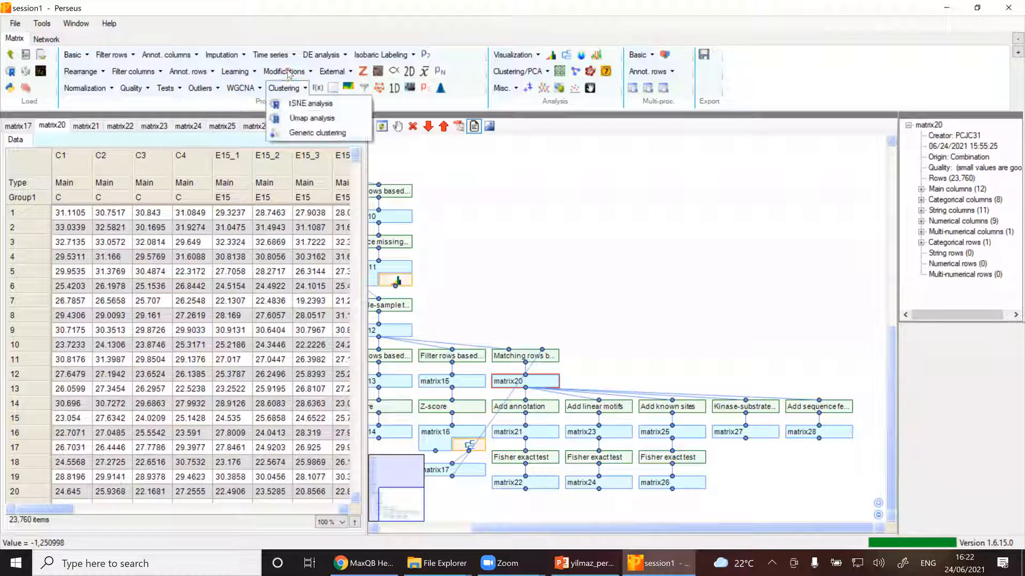
pyautogui.click(283, 71)
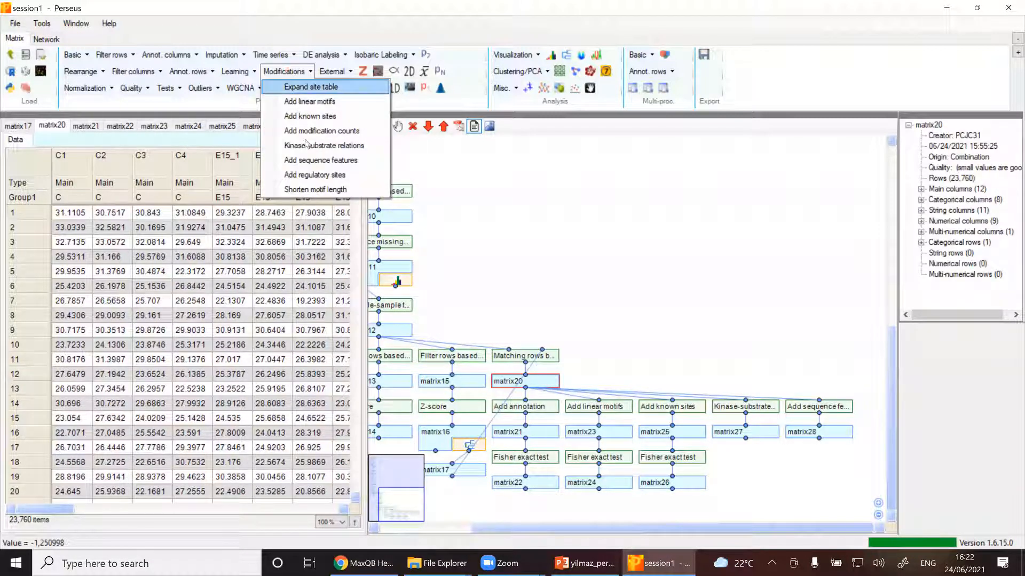
pyautogui.click(314, 176)
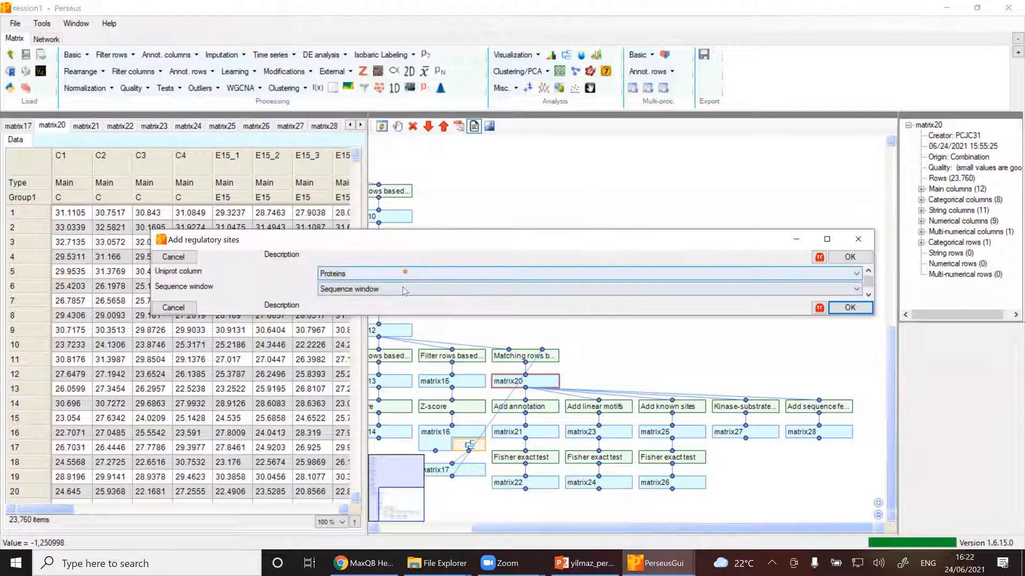
pyautogui.click(403, 273)
pyautogui.click(401, 303)
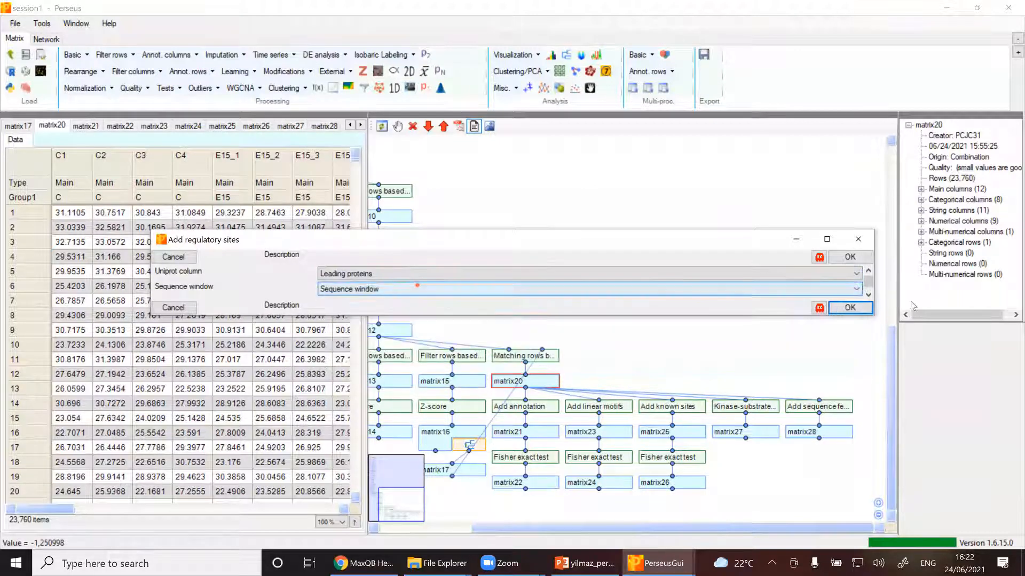
pyautogui.click(869, 310)
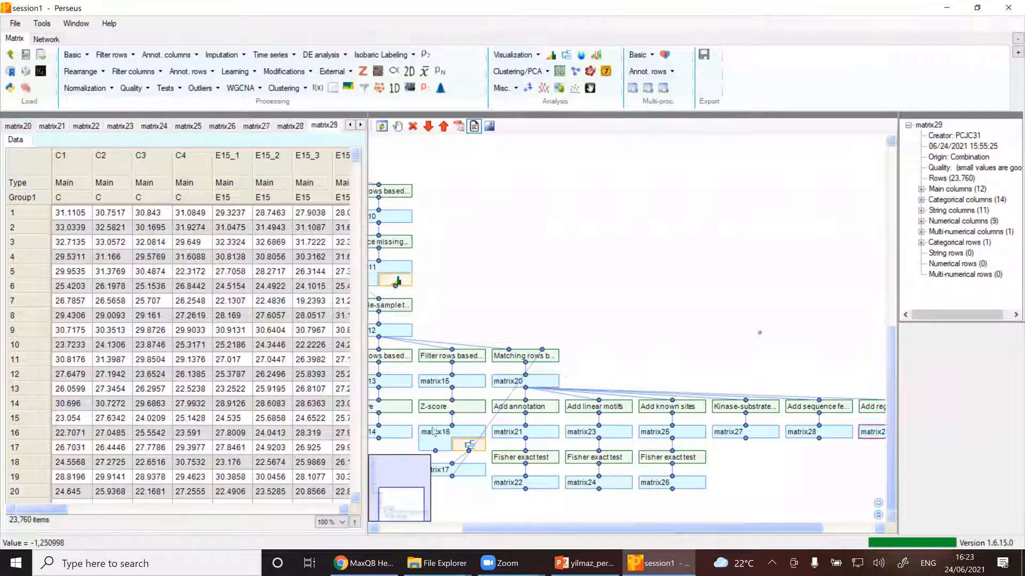
# Step: Sort matrix29 by the Regulatory site column so the marked sites come first, and widen that column
pyautogui.moveTo(40, 510); pyautogui.dragTo(147, 522)
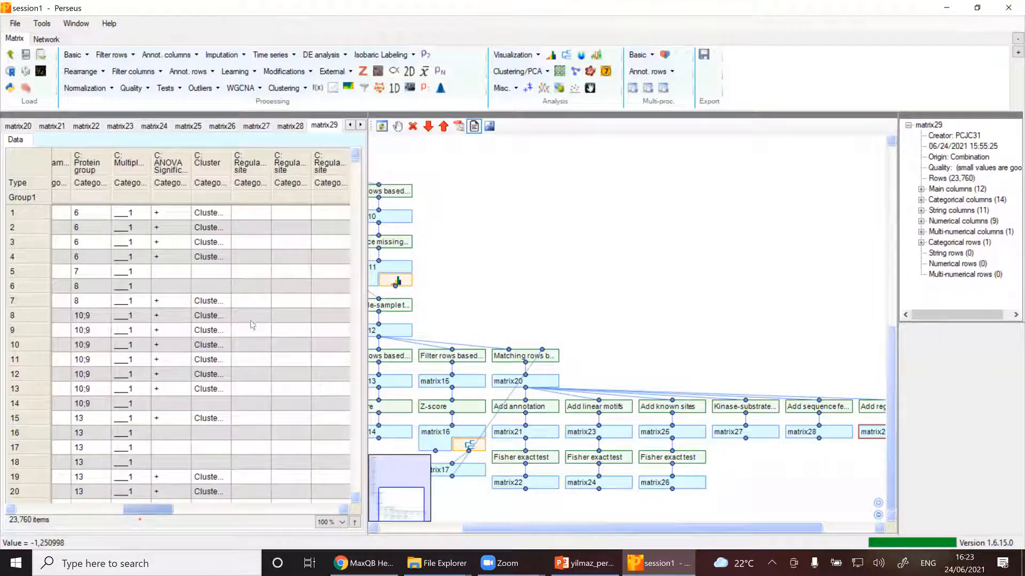
pyautogui.click(262, 163)
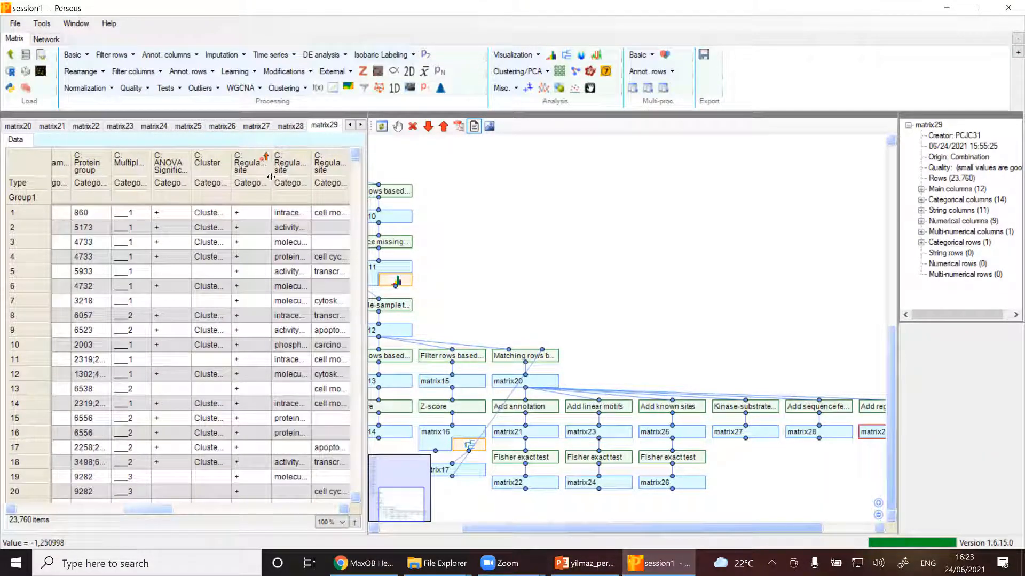
pyautogui.moveTo(271, 181); pyautogui.dragTo(297, 179)
pyautogui.click(274, 214)
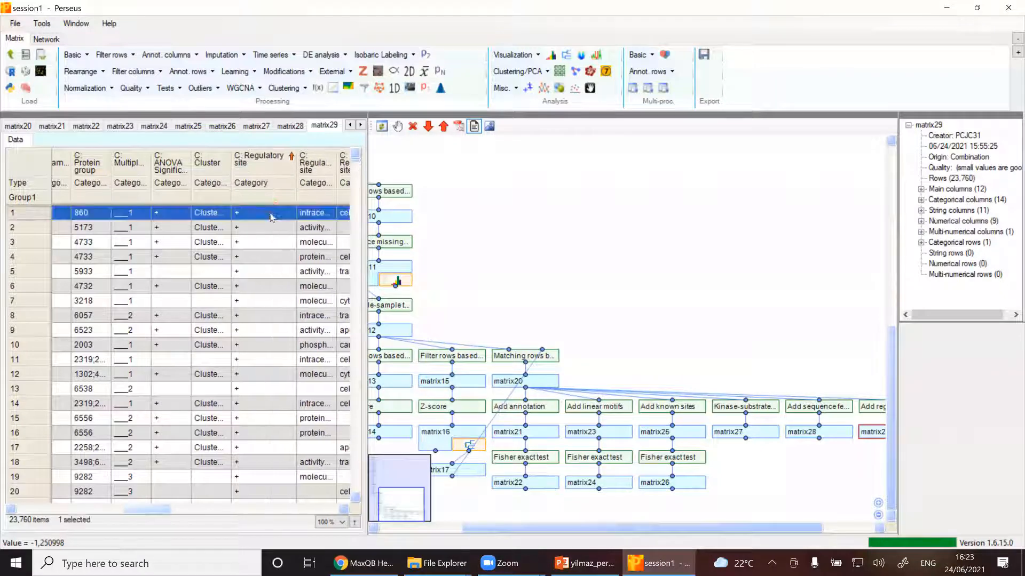
# Step: Widen the Regulatory site function and Regulatory site process columns in matrix29 so their entries can be read
pyautogui.moveTo(167, 515); pyautogui.dragTo(185, 515)
pyautogui.moveTo(231, 167); pyautogui.dragTo(315, 181)
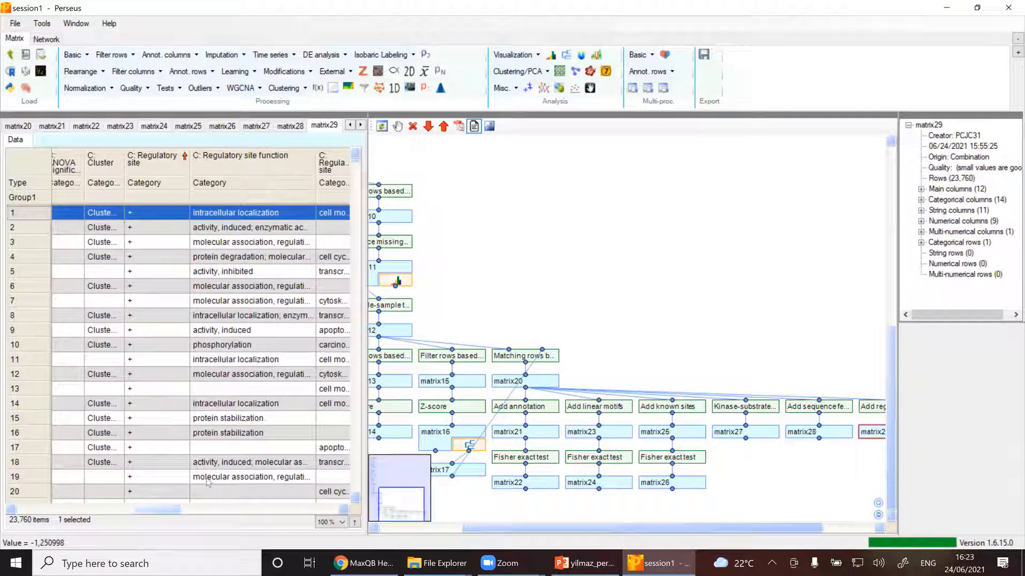
pyautogui.moveTo(172, 514); pyautogui.dragTo(188, 513)
pyautogui.moveTo(257, 170); pyautogui.dragTo(359, 179)
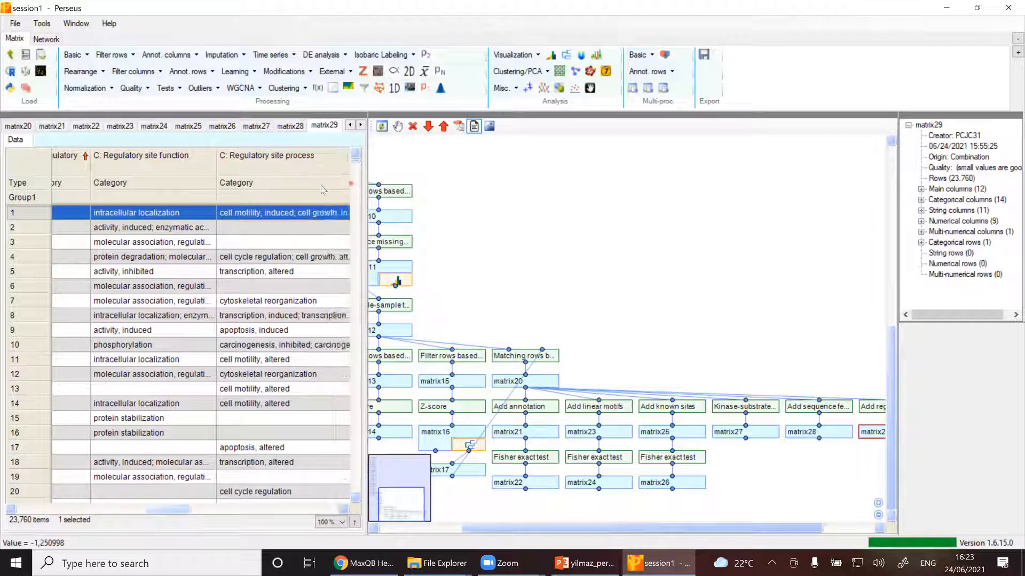
# Step: Sort matrix29 by the Regulatory site process column and read through the processes and functions assigned to the sites
pyautogui.click(300, 163)
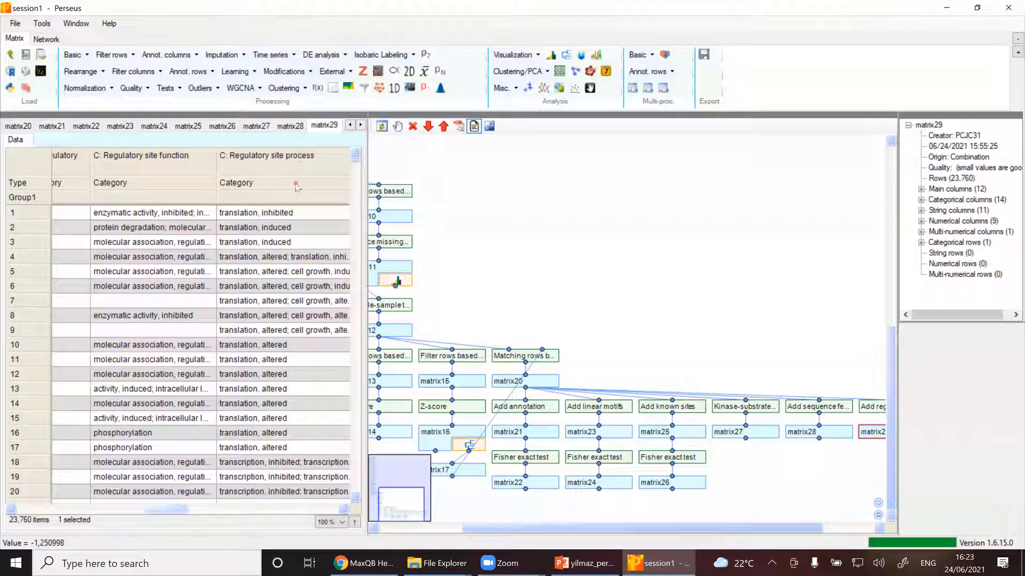
pyautogui.scroll(-7, 294, 205)
pyautogui.scroll(-13, 337, 195)
pyautogui.moveTo(356, 213); pyautogui.dragTo(350, 172)
pyautogui.scroll(20, 286, 294)
pyautogui.scroll(16, 286, 293)
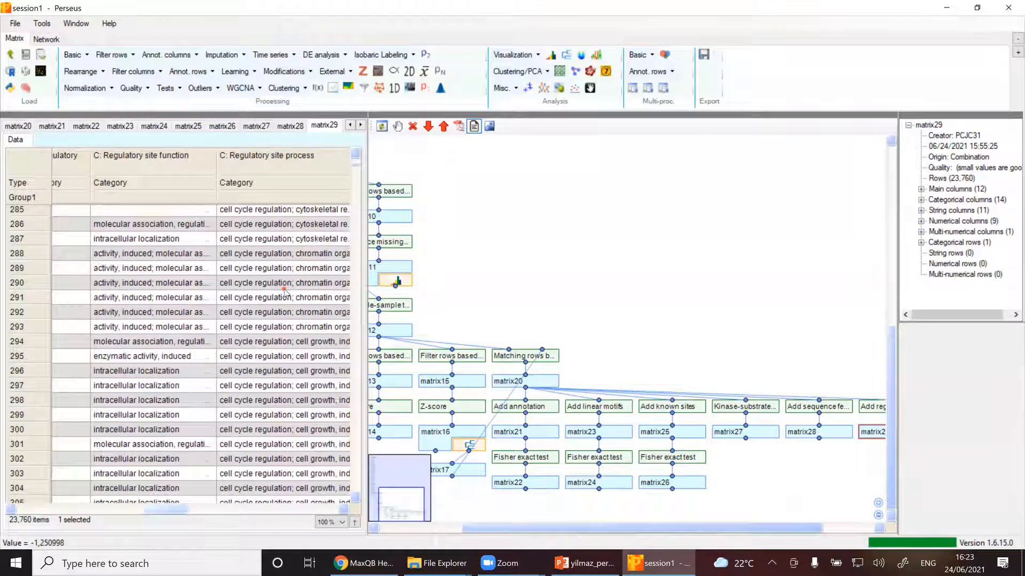
pyautogui.scroll(-20, 285, 293)
pyautogui.scroll(20, 286, 293)
pyautogui.scroll(17, 281, 262)
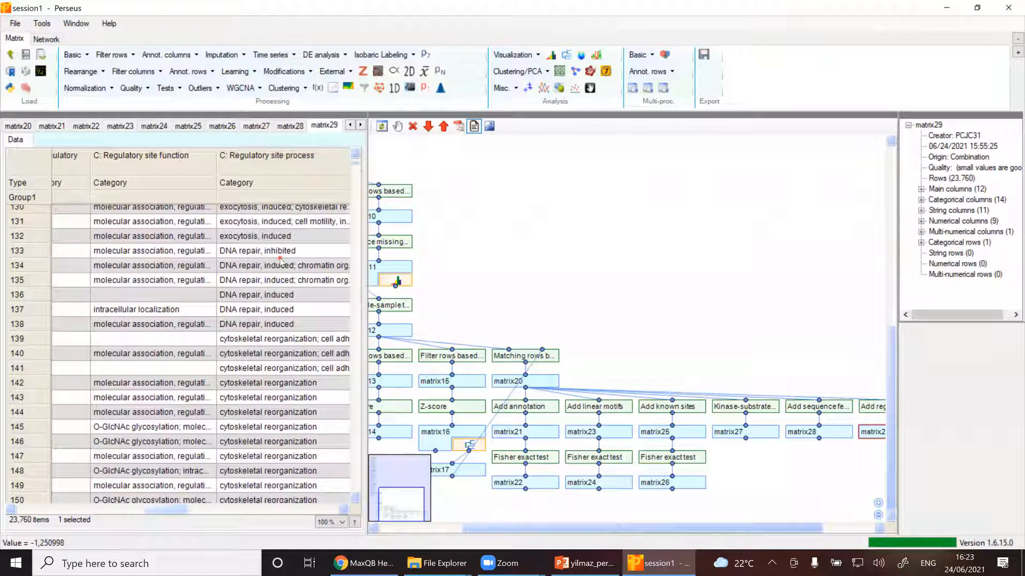
pyautogui.scroll(-3, 280, 261)
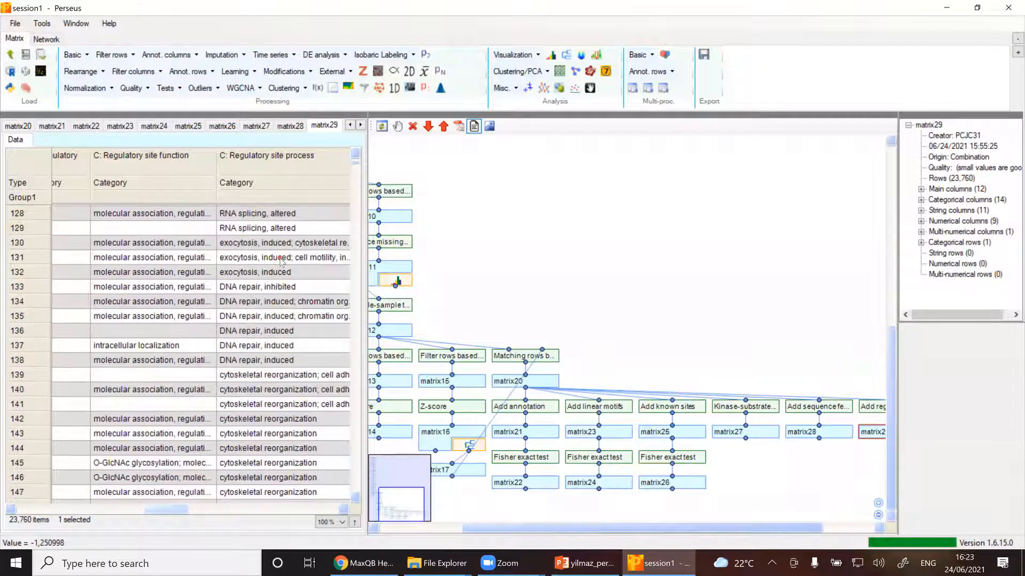
pyautogui.scroll(4, 282, 260)
pyautogui.scroll(4, 280, 262)
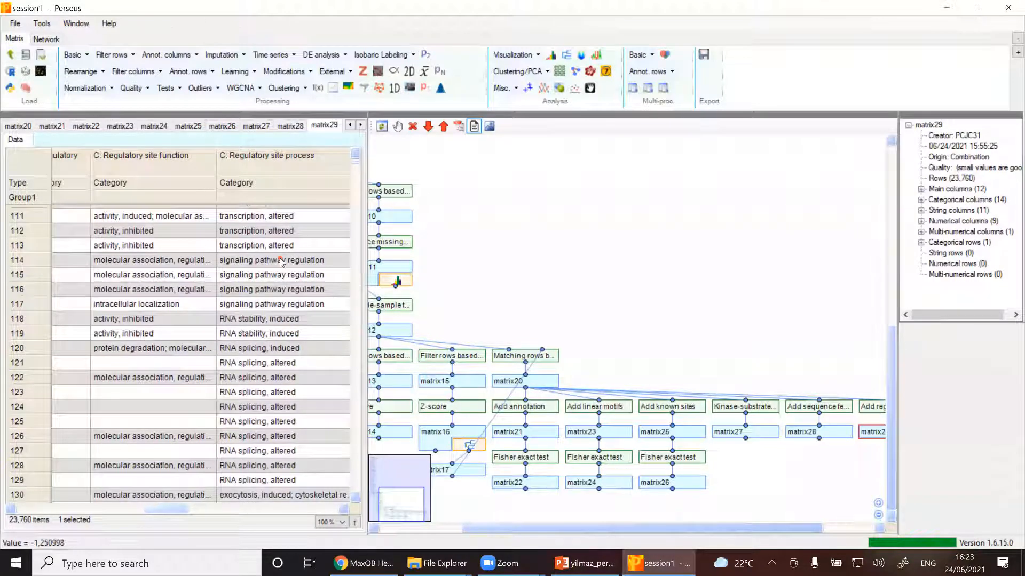
pyautogui.scroll(12, 280, 262)
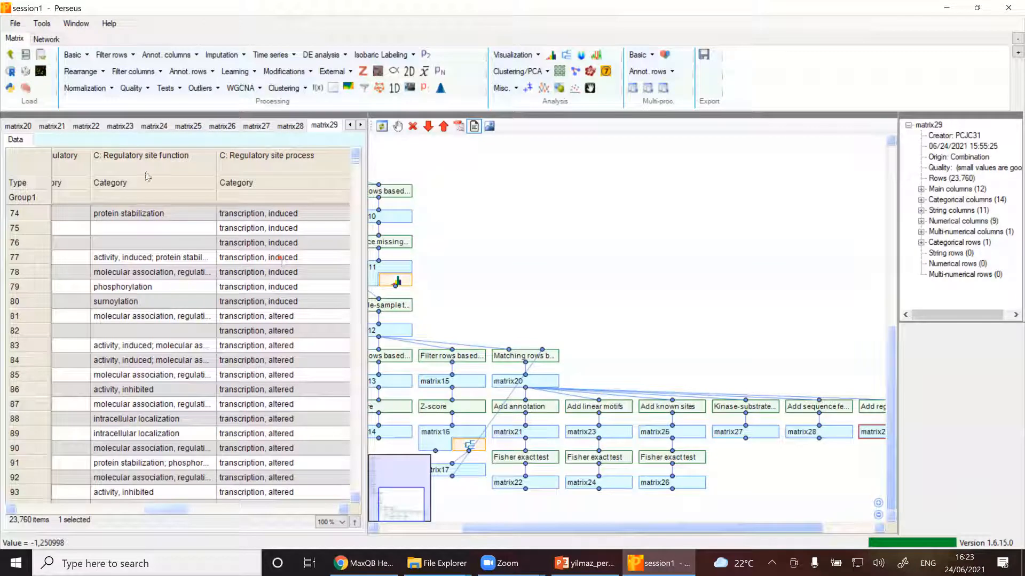
pyautogui.moveTo(597, 533); pyautogui.dragTo(654, 542)
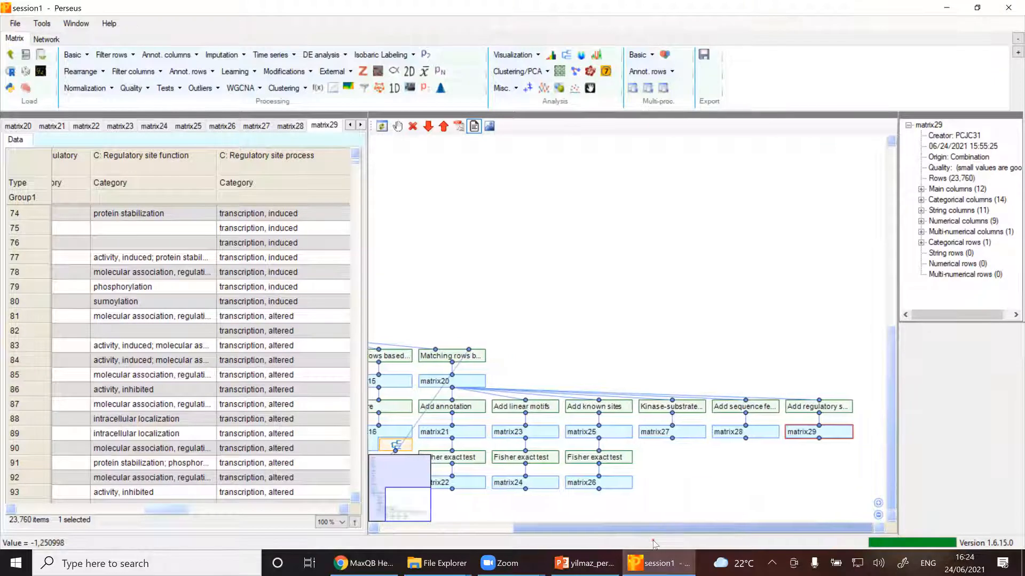
pyautogui.click(305, 74)
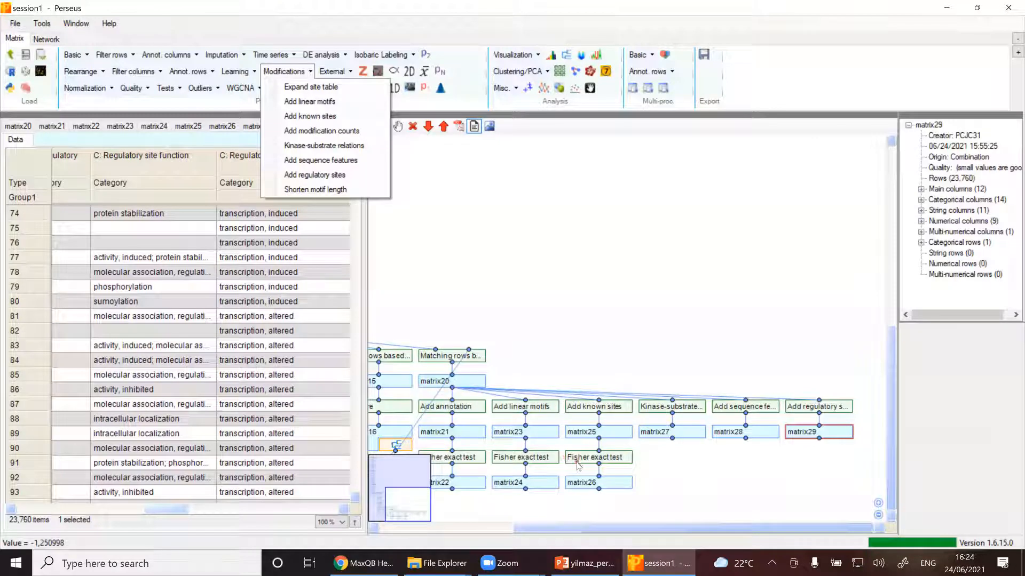
pyautogui.click(442, 417)
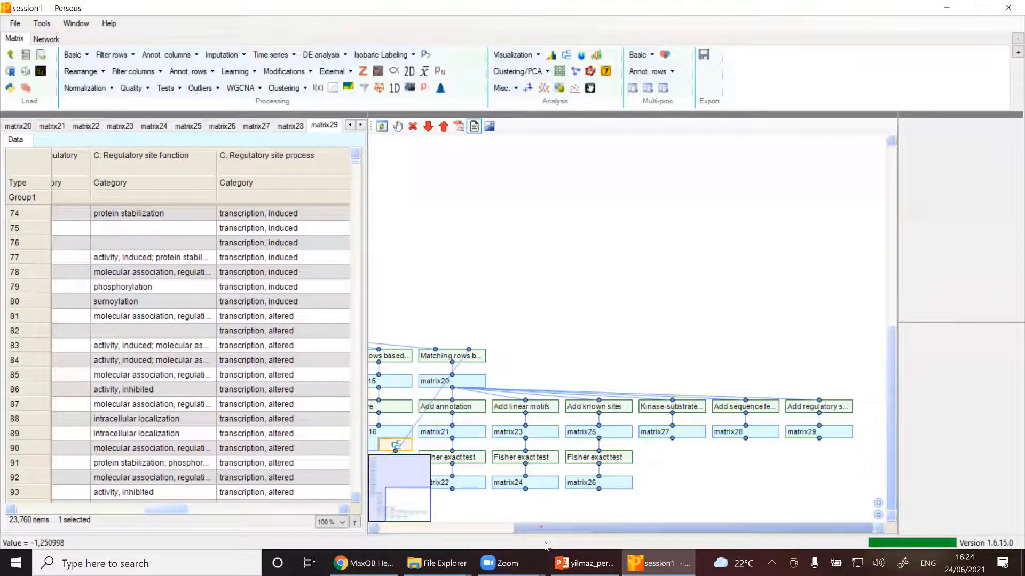
# Step: Open the hierarchical clustering heat map of matrix16 to view its row clusters
pyautogui.moveTo(523, 528); pyautogui.dragTo(508, 529)
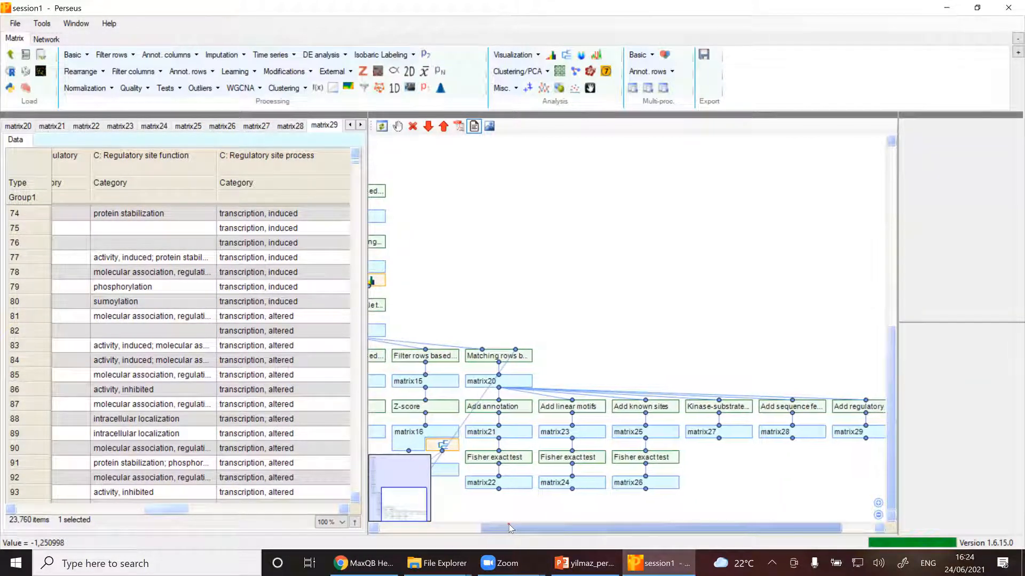
pyautogui.moveTo(508, 524); pyautogui.dragTo(514, 526)
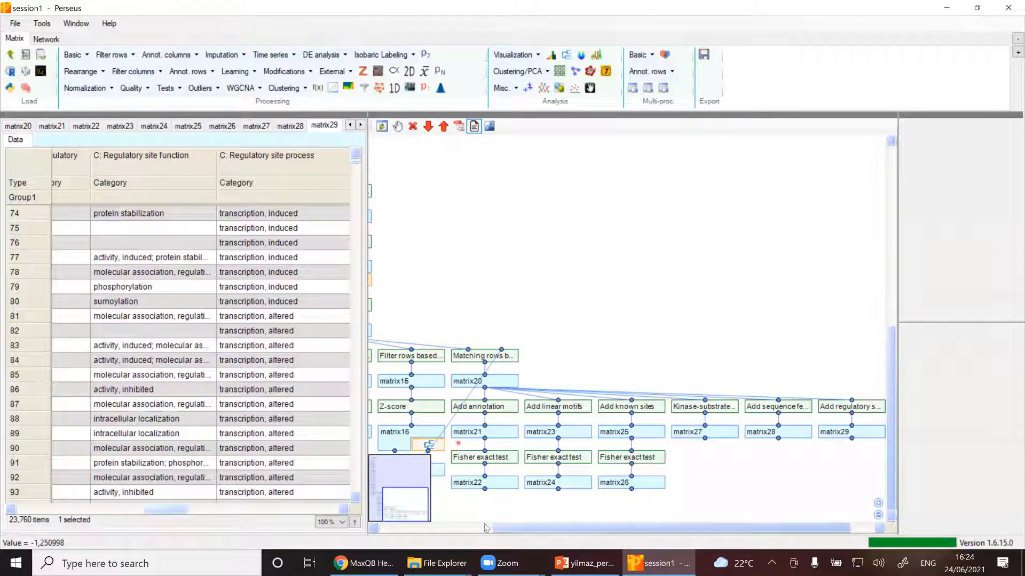
pyautogui.moveTo(505, 530); pyautogui.dragTo(471, 529)
pyautogui.click(460, 447)
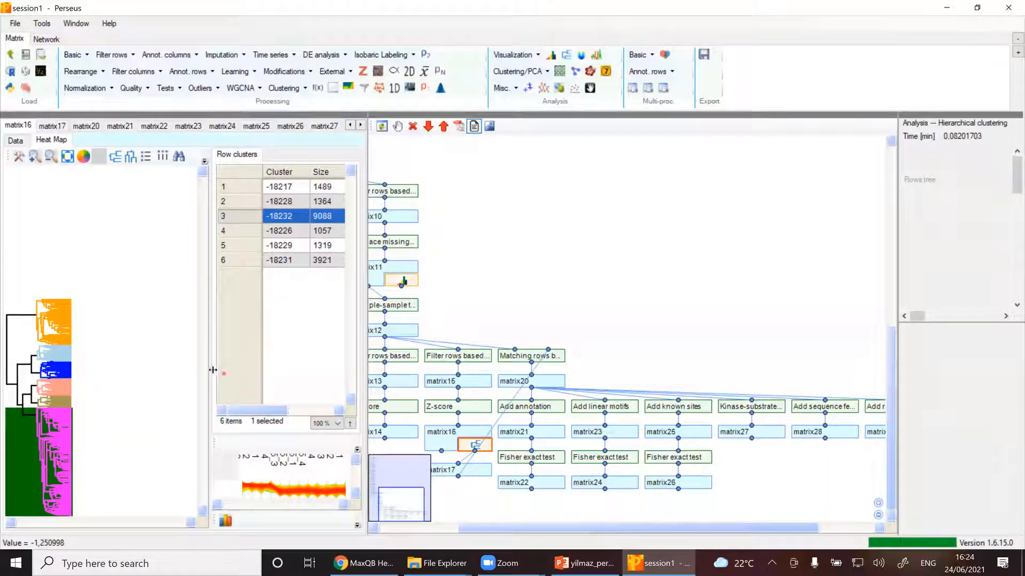
# Step: Enlarge the heat map display of matrix16 so all sample columns and the row clusters table can be viewed side by side
pyautogui.moveTo(210, 368); pyautogui.dragTo(316, 368)
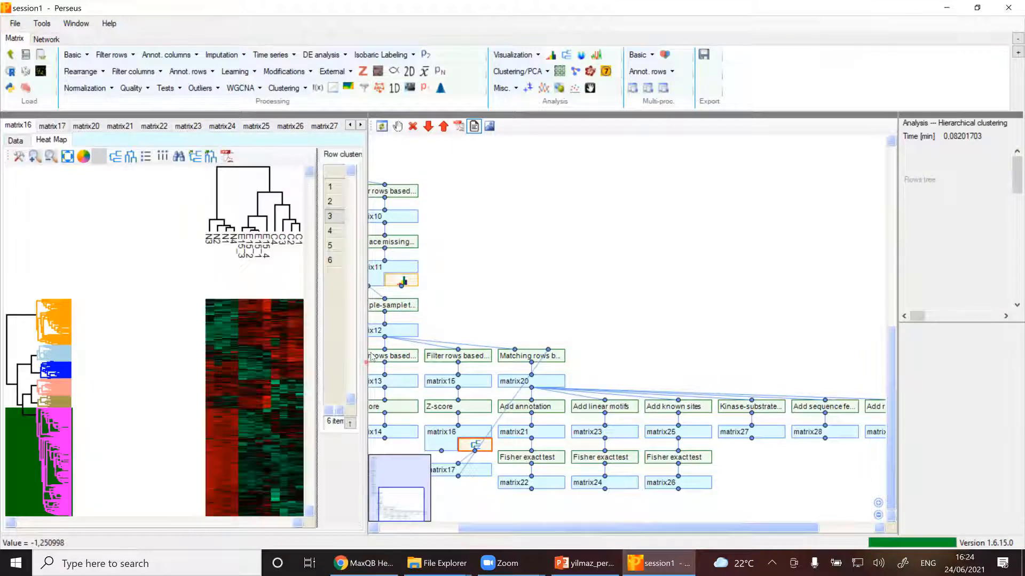
pyautogui.moveTo(369, 338); pyautogui.dragTo(469, 315)
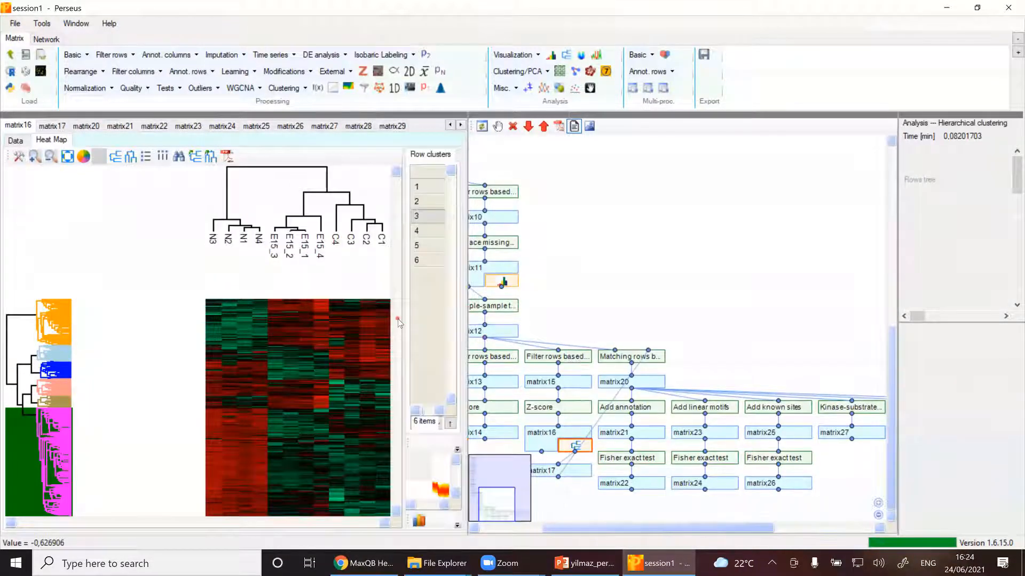
pyautogui.moveTo(399, 323); pyautogui.dragTo(342, 330)
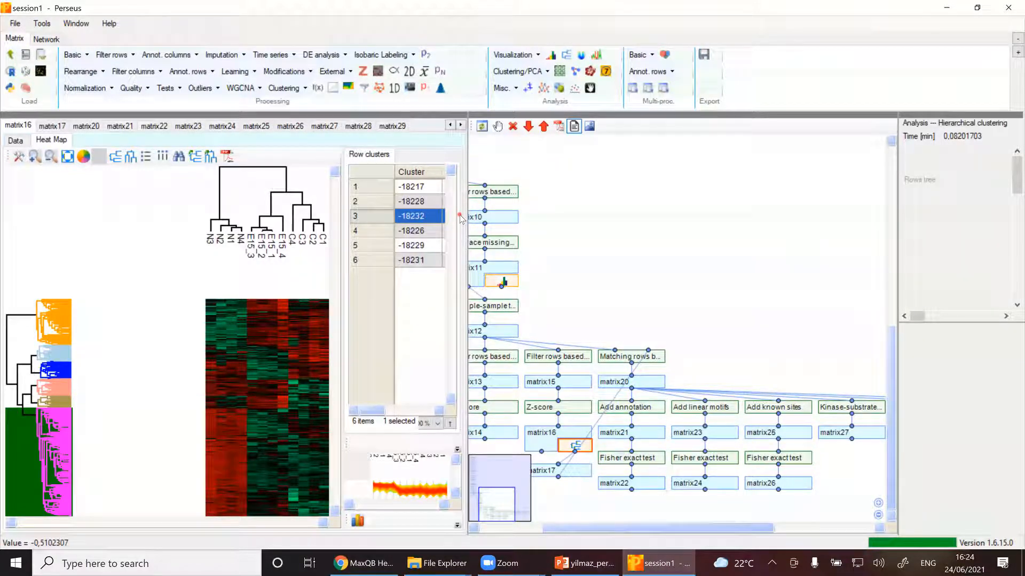
# Step: Open the Fisher exact test results in matrix22, sort them by Selection value in ascending order and go to the Cluster -18232 rows
pyautogui.click(661, 433)
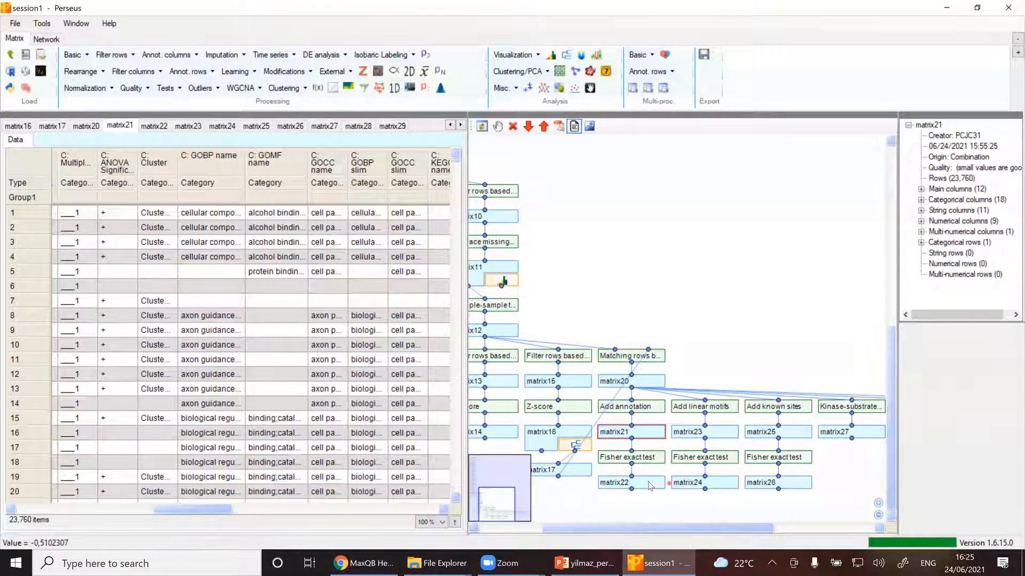
pyautogui.click(650, 483)
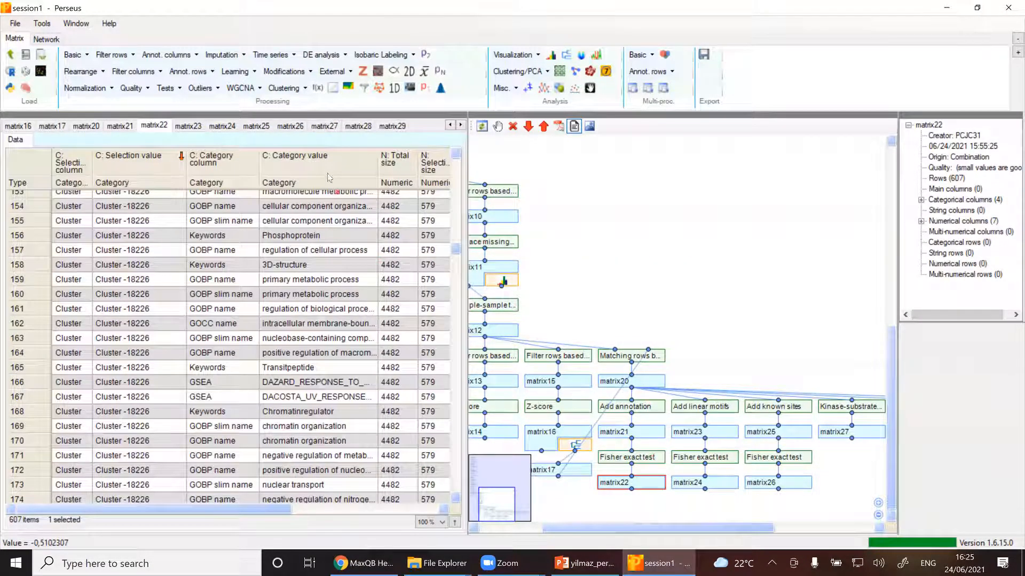
pyautogui.click(125, 168)
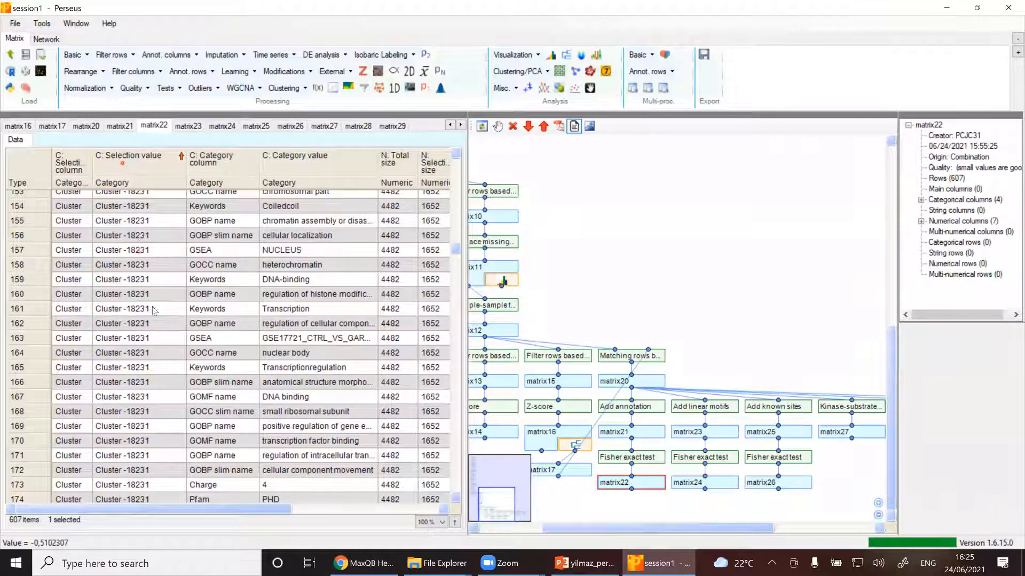
pyautogui.scroll(-5, 153, 312)
pyautogui.scroll(-20, 153, 312)
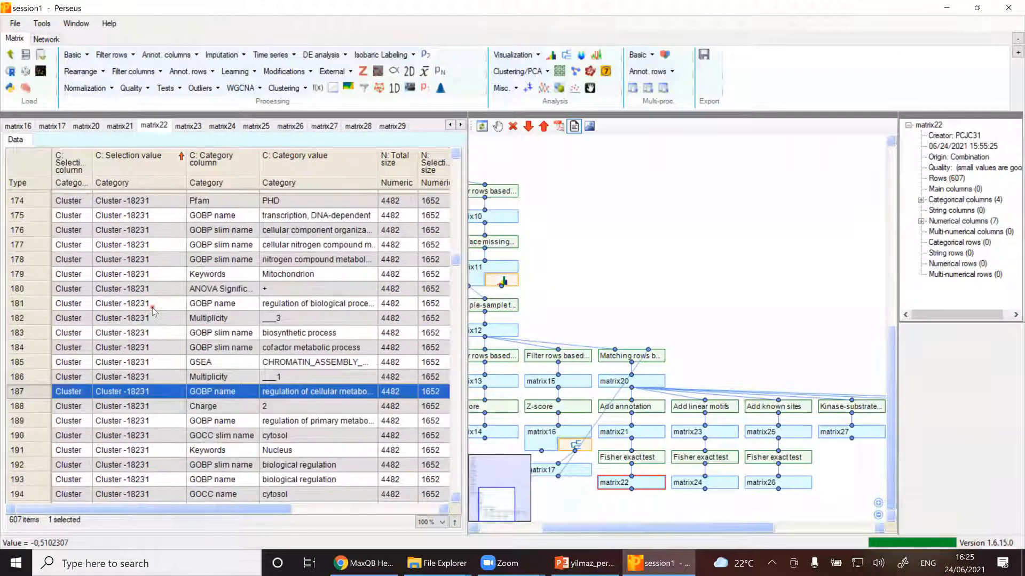
pyautogui.scroll(7, 182, 299)
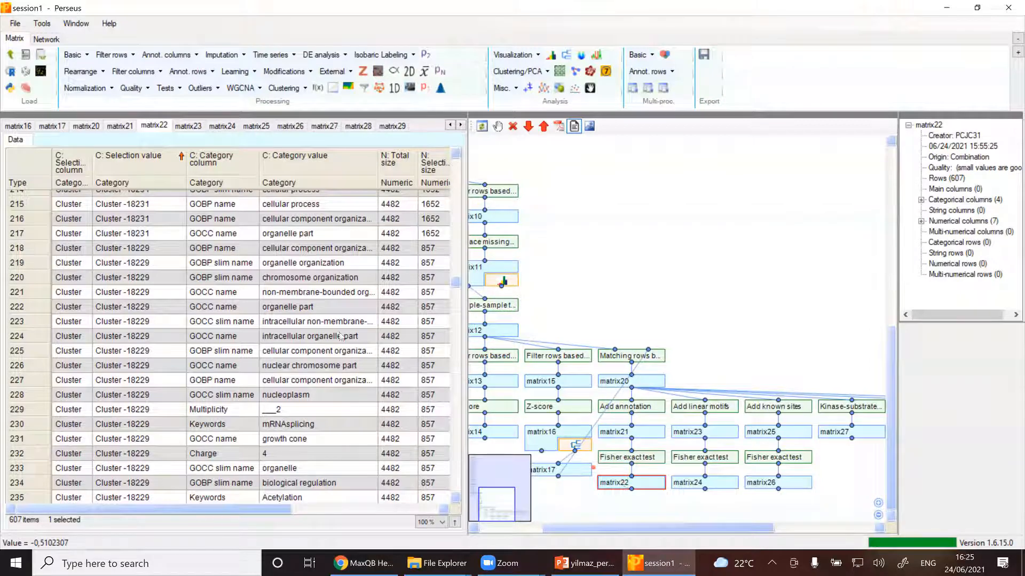
pyautogui.click(157, 165)
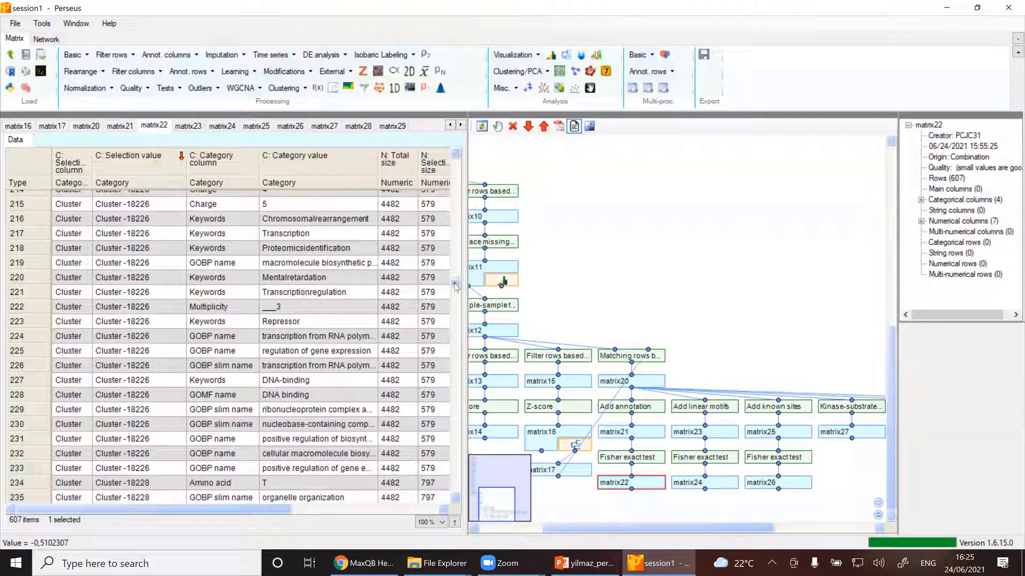
pyautogui.moveTo(456, 287); pyautogui.dragTo(457, 446)
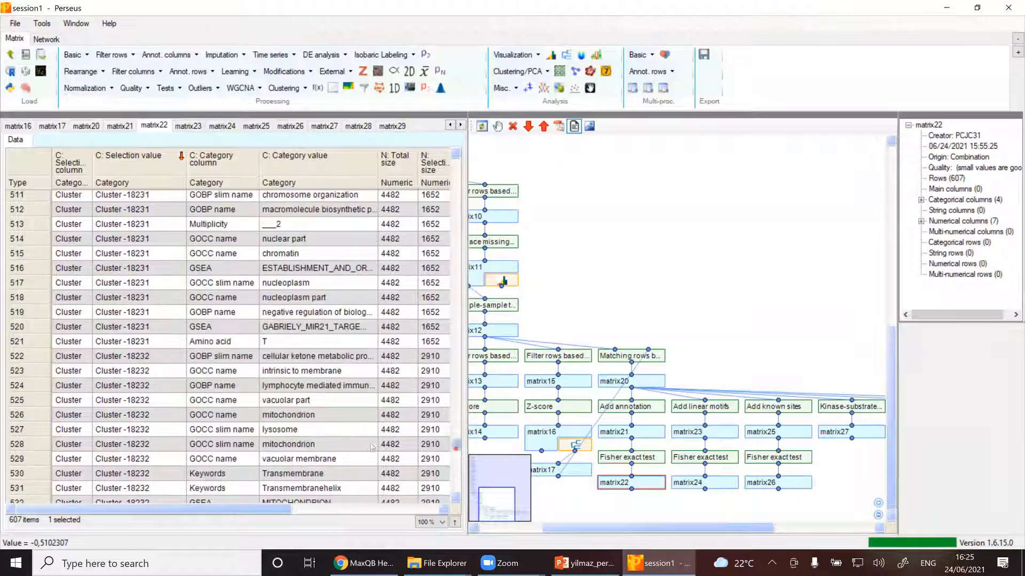
# Step: Read through the category values listed for Cluster -18232 in matrix22, starting with the mitochondrion terms
pyautogui.click(309, 445)
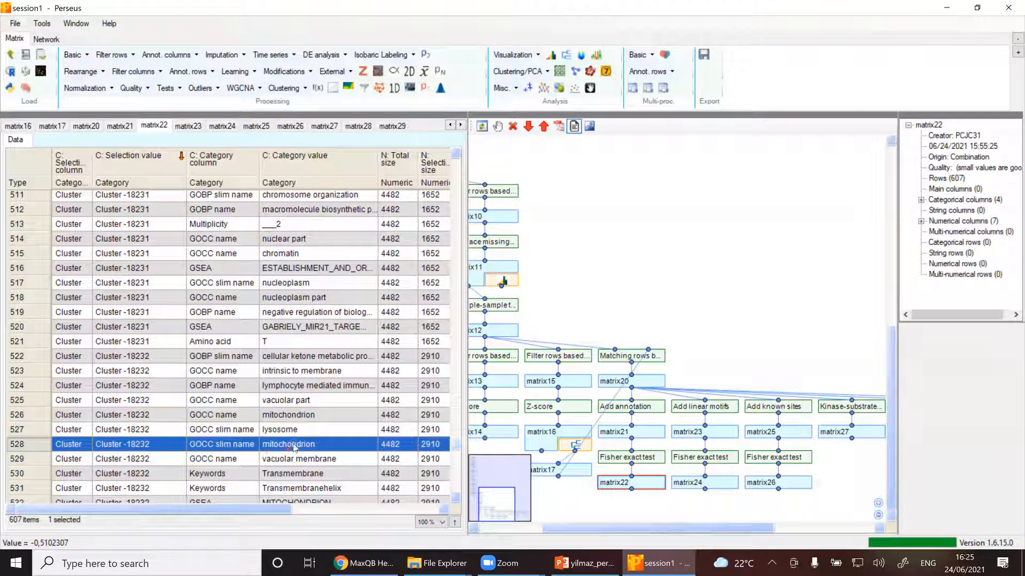
pyautogui.scroll(-2, 340, 434)
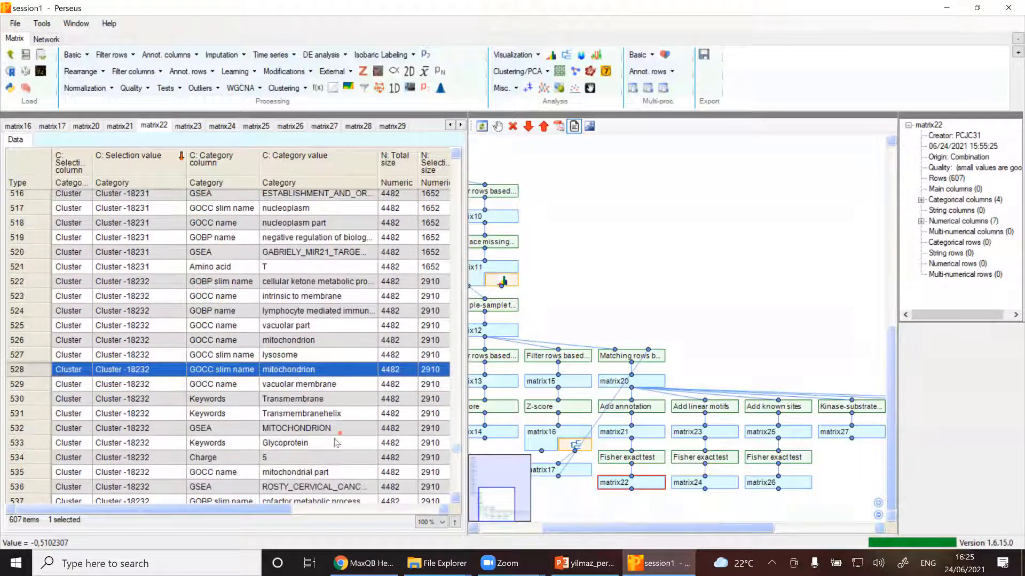
pyautogui.scroll(-1, 336, 442)
pyautogui.scroll(1, 324, 413)
pyautogui.scroll(-1, 325, 413)
pyautogui.scroll(-1, 324, 413)
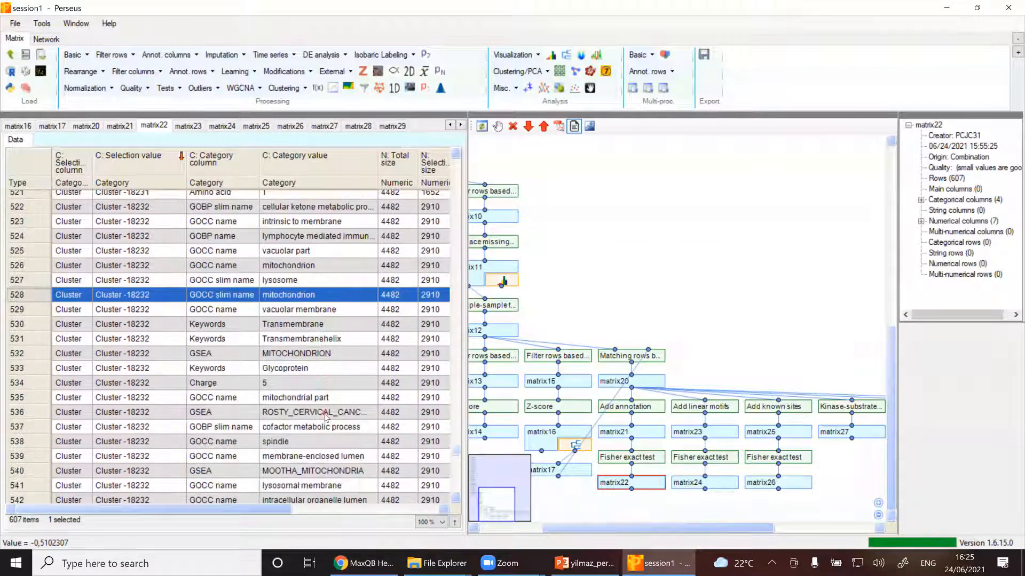
pyautogui.scroll(-2, 325, 417)
pyautogui.scroll(-4, 325, 417)
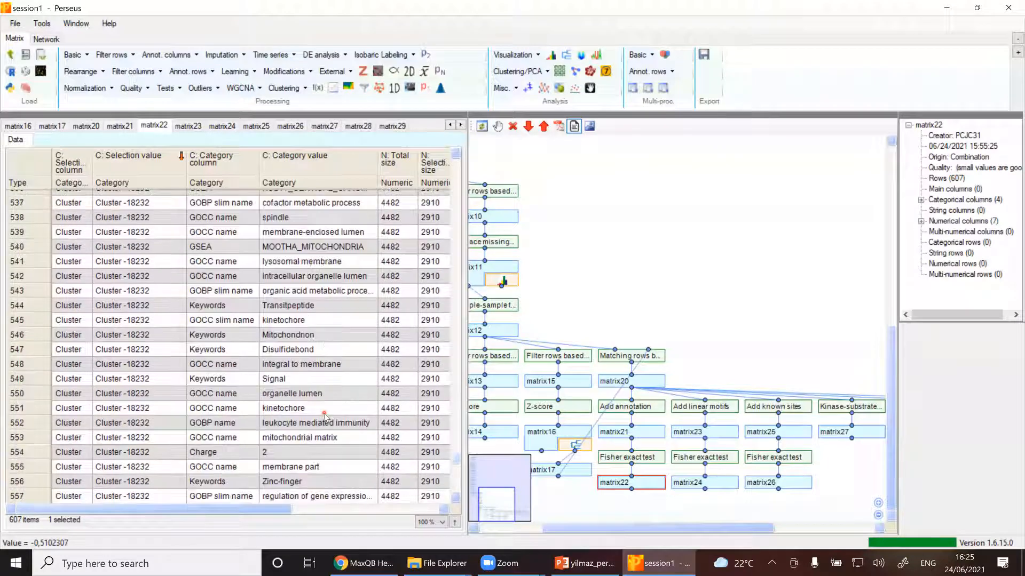
pyautogui.scroll(-1, 325, 413)
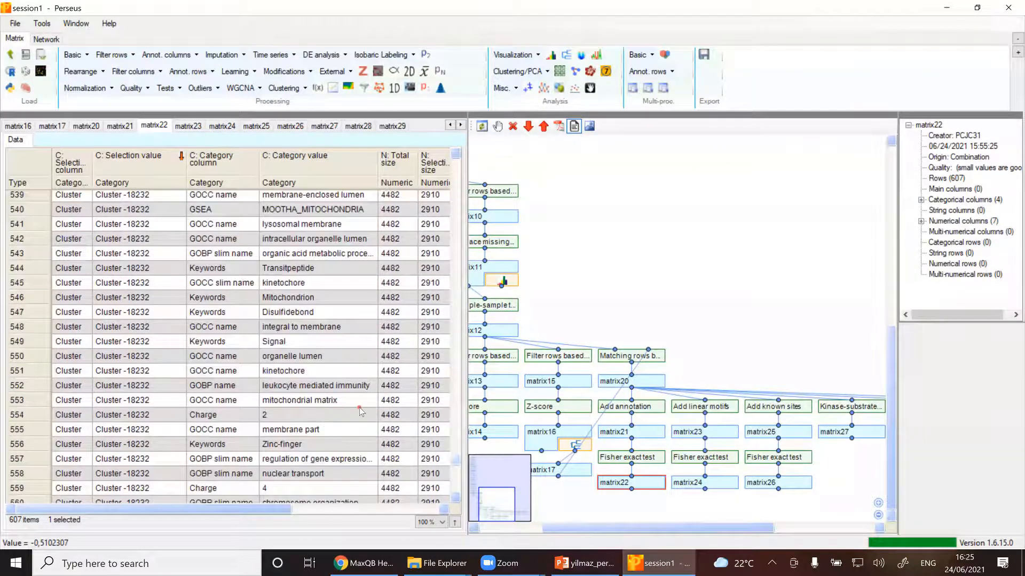
pyautogui.scroll(-5, 365, 398)
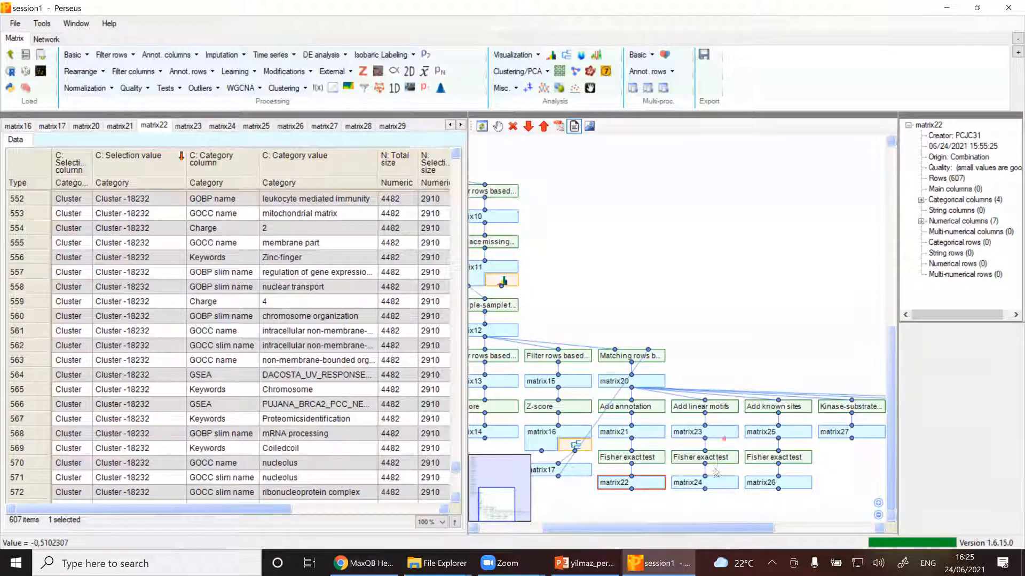
# Step: Open the linear motif enrichment results in matrix24, sort them by Selection value and go to the Cluster -18232 rows
pyautogui.click(715, 484)
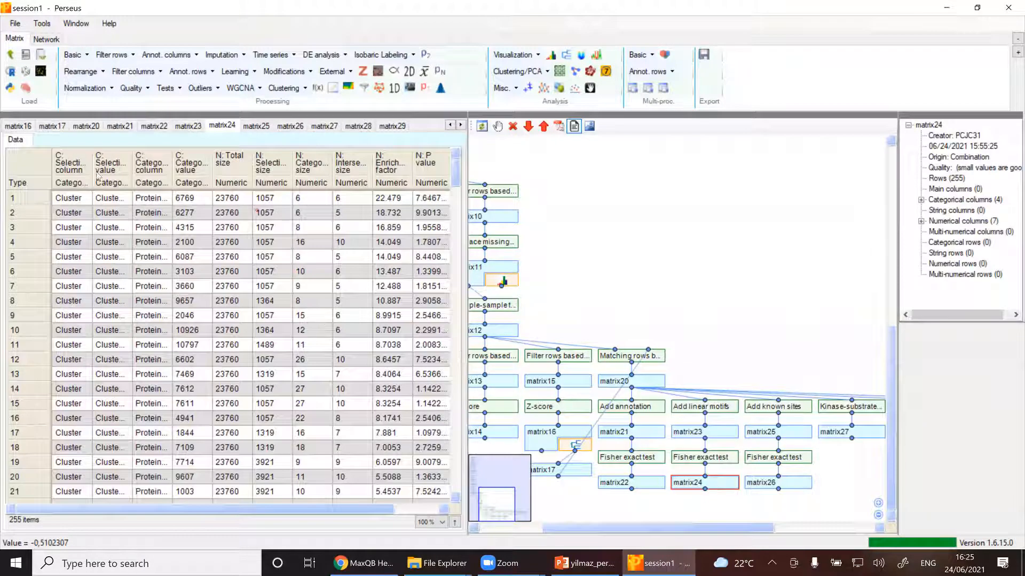
pyautogui.moveTo(124, 167); pyautogui.dragTo(313, 168)
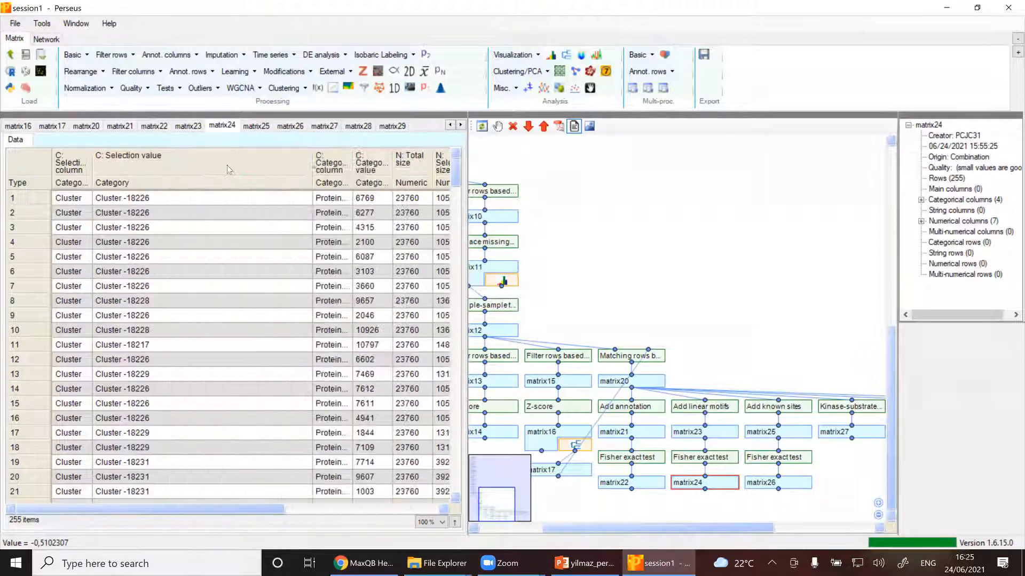
pyautogui.click(228, 167)
pyautogui.moveTo(455, 169); pyautogui.dragTo(454, 474)
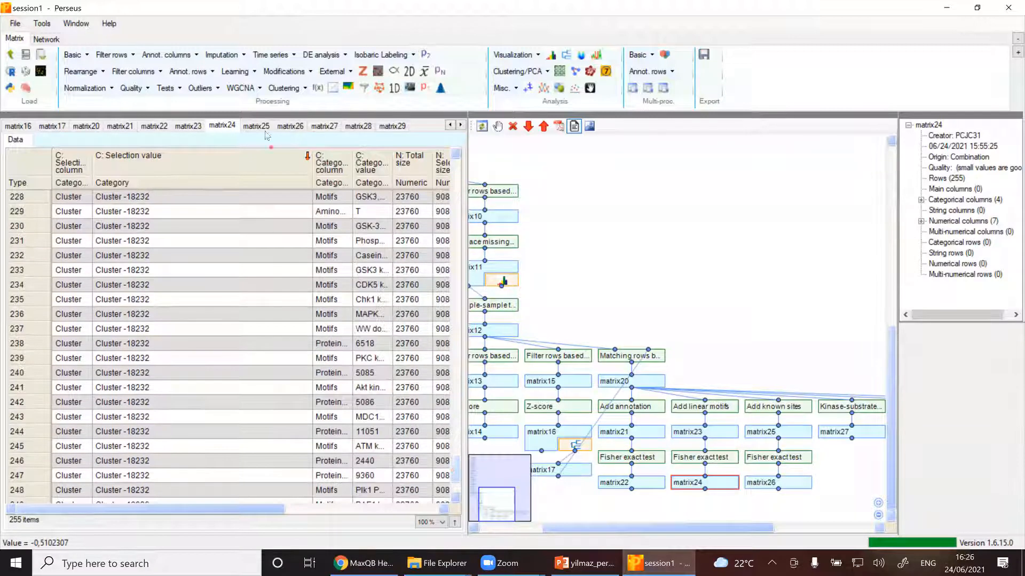
# Step: Fit the Selection value, Category column and Category value columns of matrix24 to their entries and select the 14-3-3 domain binding motif row
pyautogui.moveTo(314, 168); pyautogui.dragTo(228, 168)
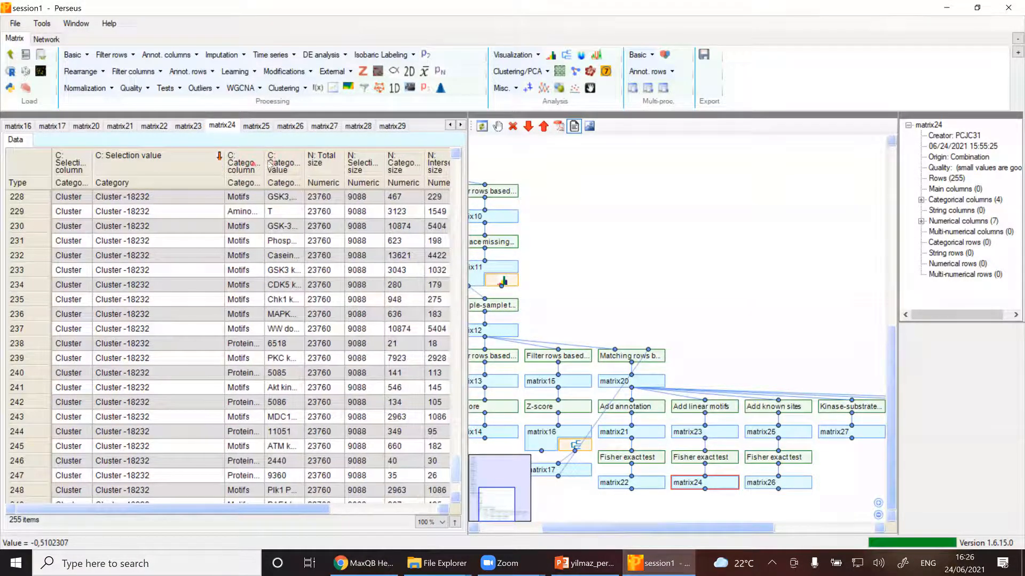
pyautogui.doubleClick(264, 163)
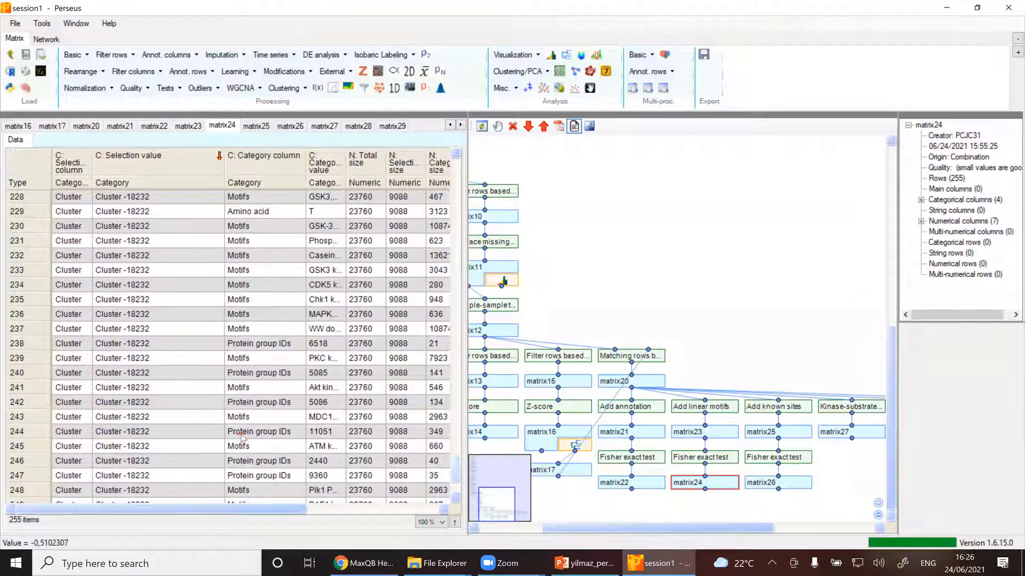
pyautogui.scroll(-3, 241, 438)
pyautogui.doubleClick(351, 156)
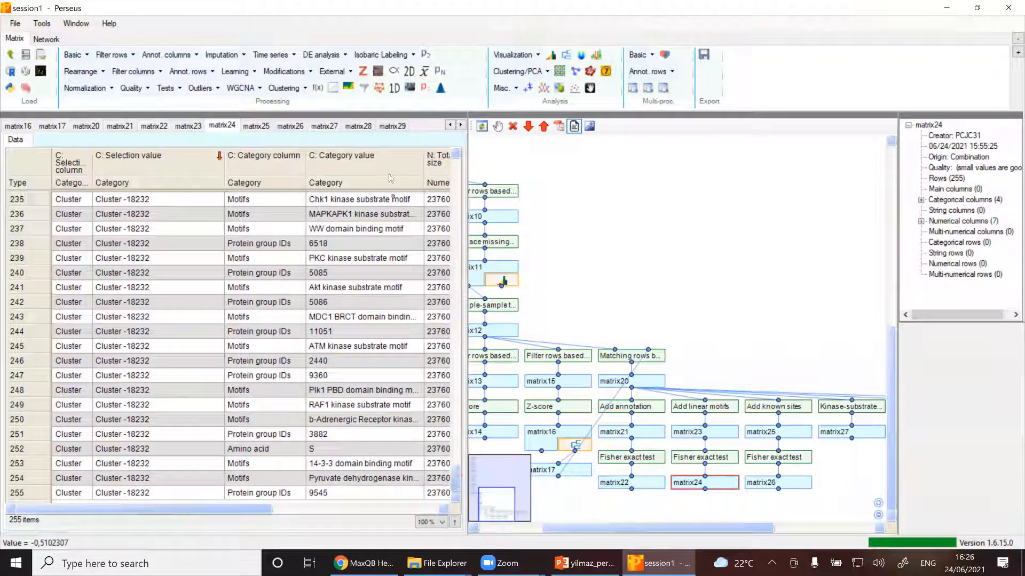
pyautogui.doubleClick(425, 160)
pyautogui.moveTo(241, 510); pyautogui.dragTo(277, 514)
pyautogui.click(309, 463)
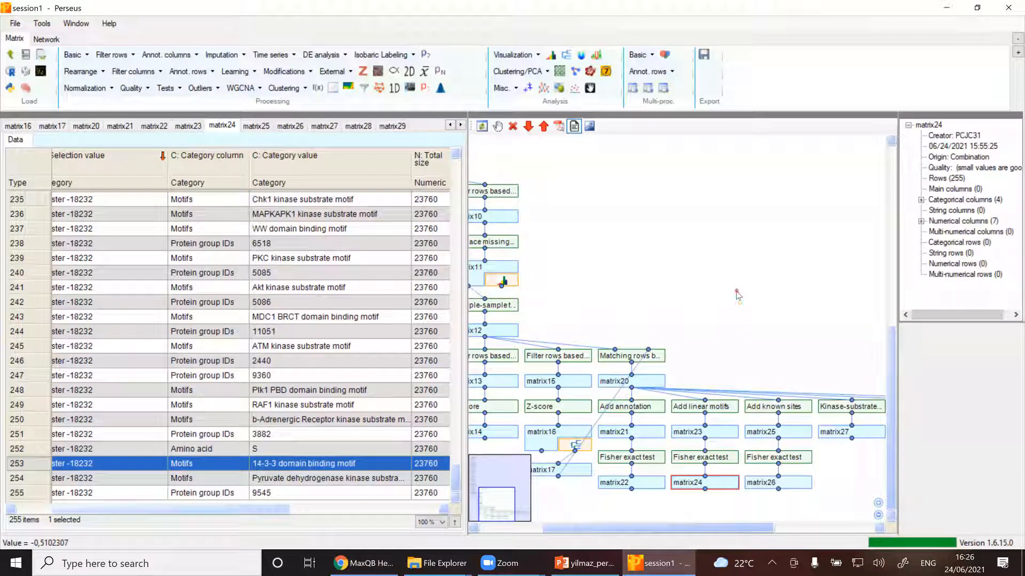
# Step: Save the session as a stored Perseus session named session1 in the PTM folder
pyautogui.click(15, 24)
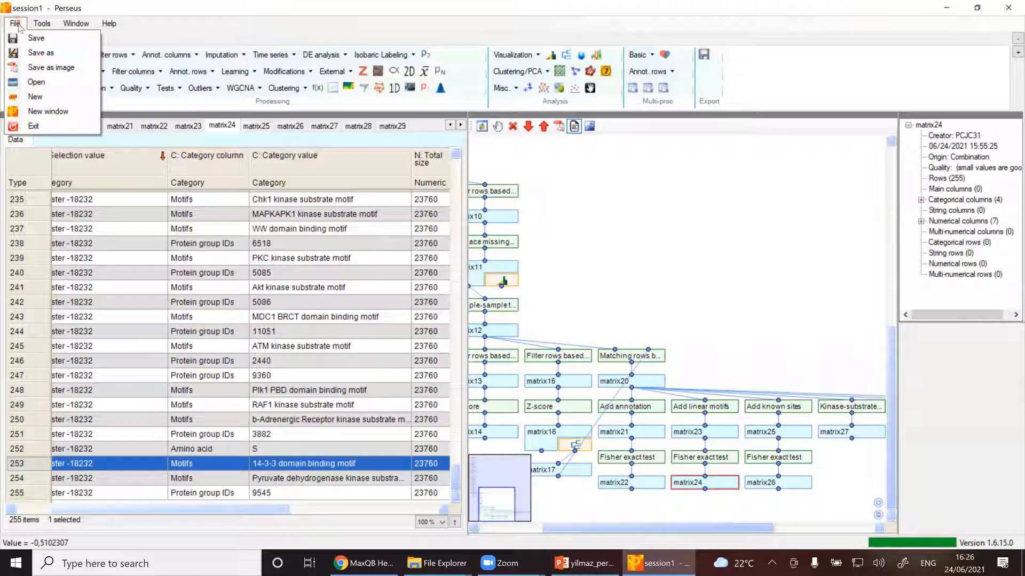
pyautogui.click(20, 53)
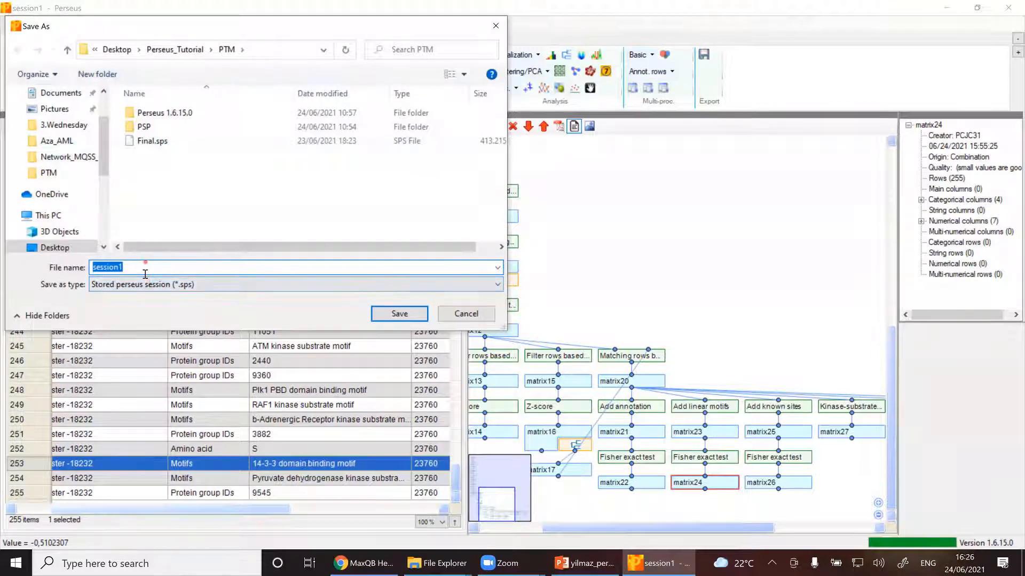
pyautogui.press('Return')
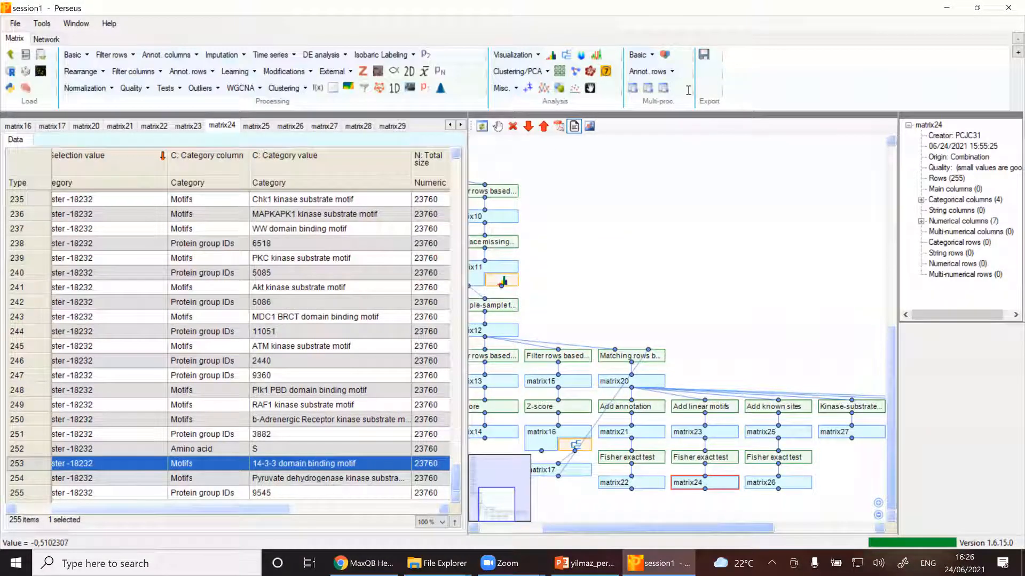
# Step: View the Generic matrix export options for matrix27 and close them without exporting
pyautogui.click(839, 430)
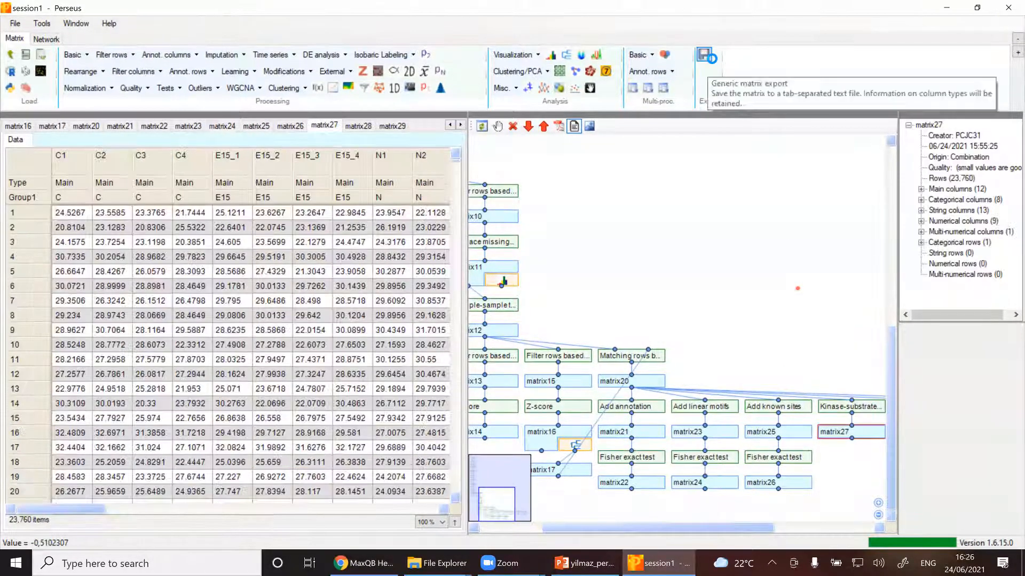
pyautogui.click(704, 55)
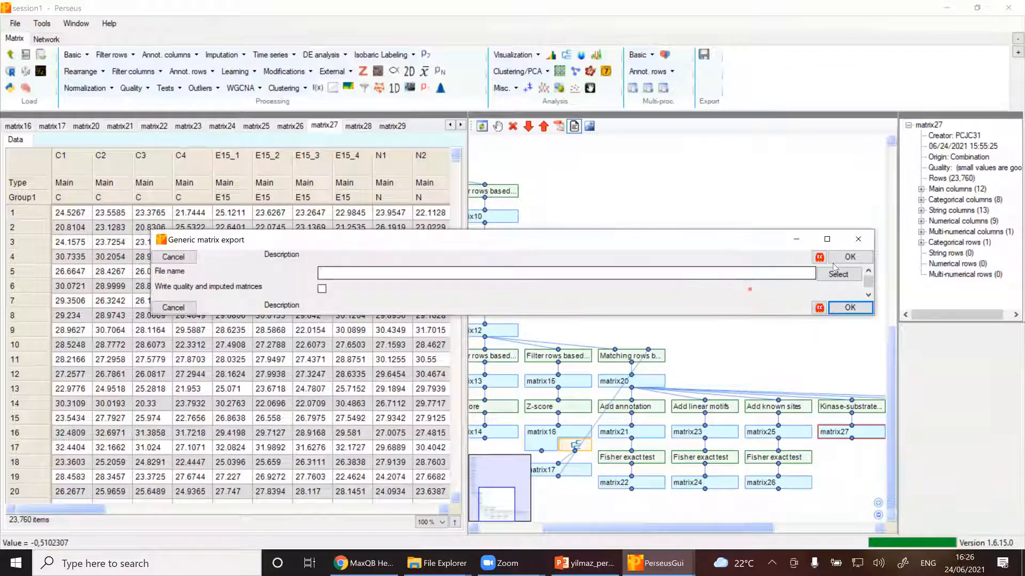
pyautogui.click(849, 241)
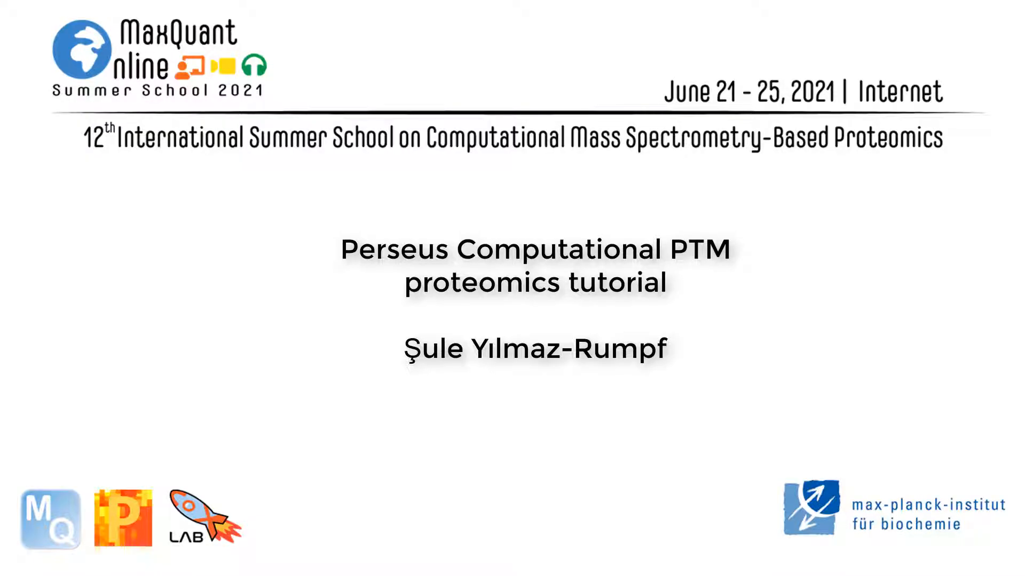